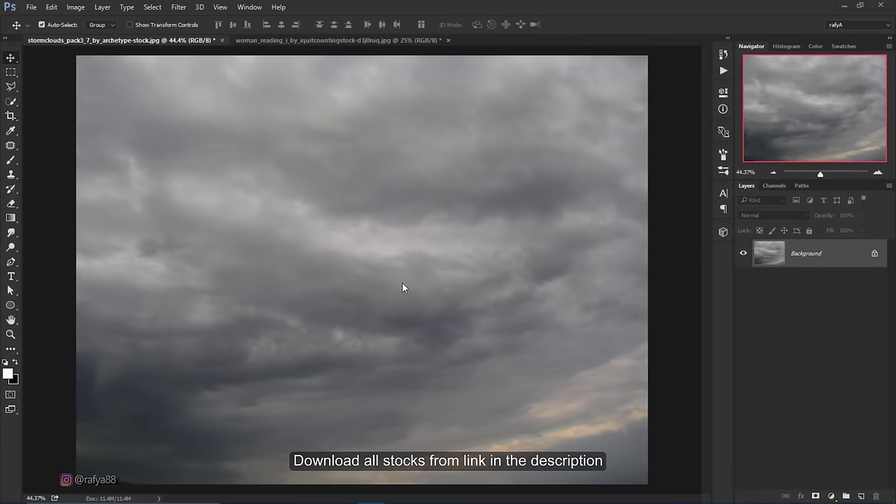
# - Duplicate the stormclouds Background layer to create a Background copy layer
pyautogui.click(401, 287)
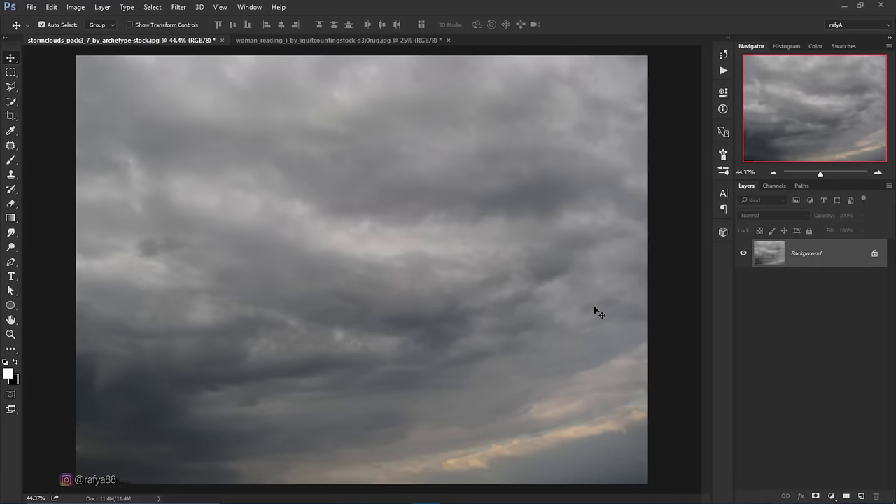
pyautogui.moveTo(816, 266); pyautogui.dragTo(861, 496)
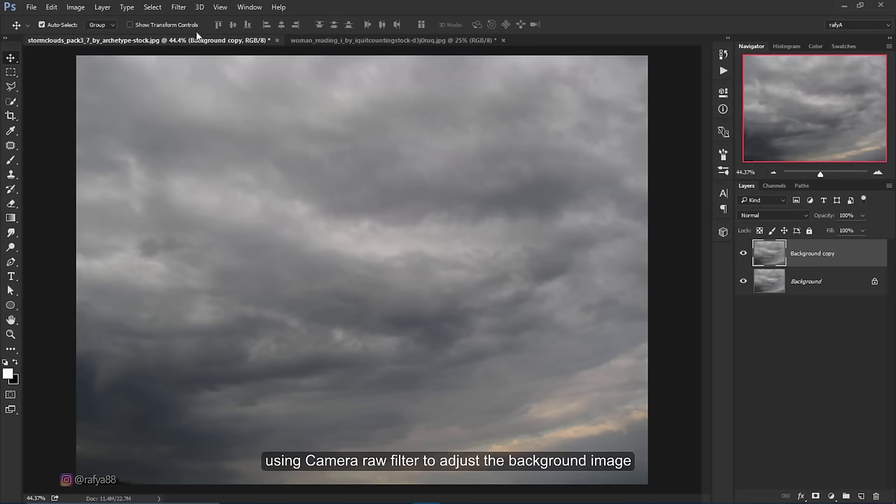
# - Camera Raw the sky copy: Exposure -1.15, Temperature -14, Contrast +25, Clarity +18
pyautogui.click(180, 7)
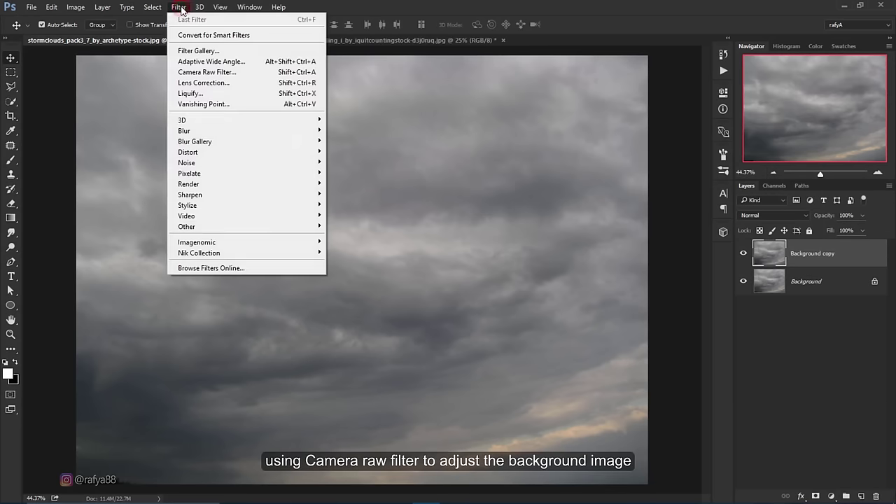
pyautogui.click(270, 75)
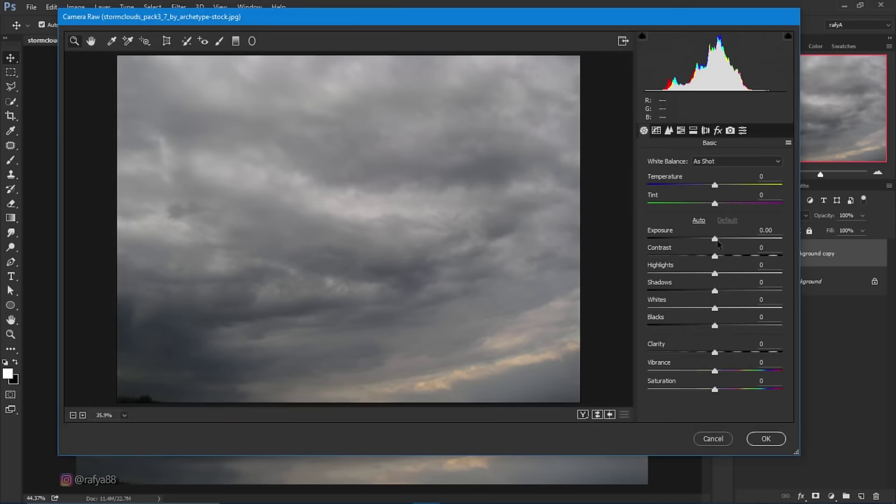
pyautogui.moveTo(715, 239)
pyautogui.mouseDown()
pyautogui.moveTo(698, 239)
pyautogui.moveTo(742, 259)
pyautogui.moveTo(731, 257)
pyautogui.mouseUp()
pyautogui.moveTo(715, 351); pyautogui.dragTo(730, 350)
pyautogui.moveTo(697, 239); pyautogui.dragTo(699, 240)
pyautogui.moveTo(714, 185)
pyautogui.mouseDown()
pyautogui.moveTo(702, 184)
pyautogui.moveTo(713, 205)
pyautogui.mouseUp()
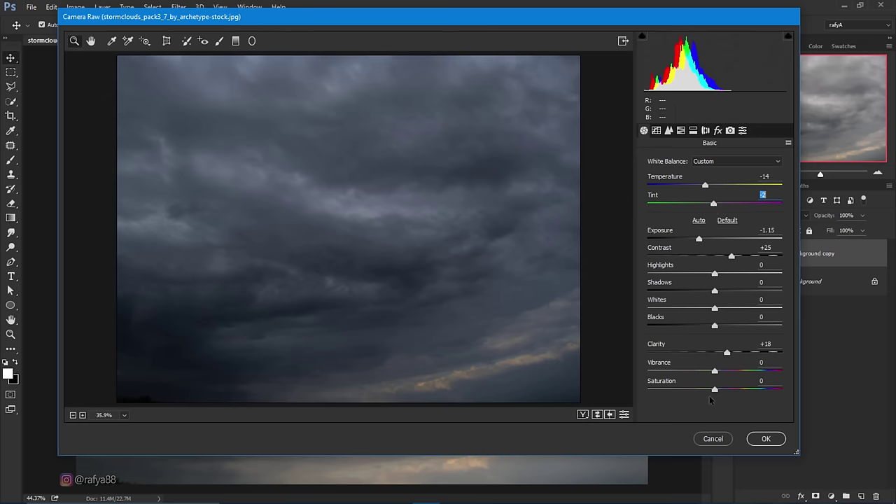
pyautogui.click(764, 439)
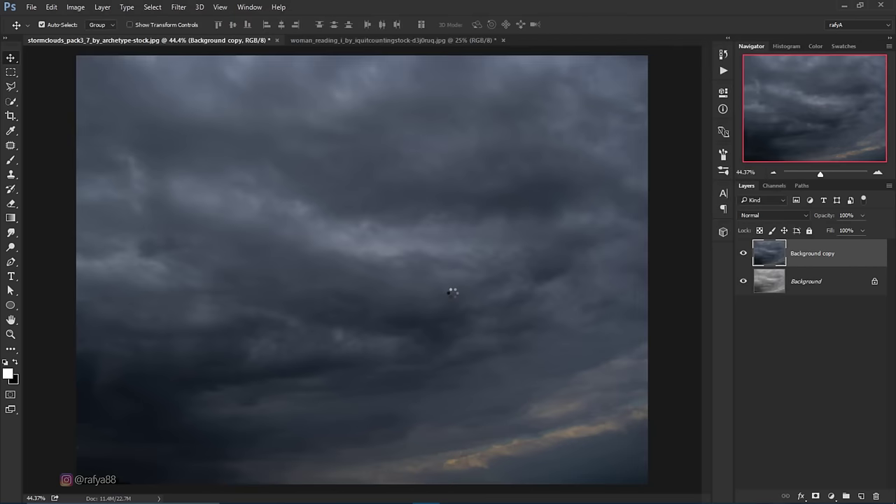
pyautogui.click(743, 252)
pyautogui.scroll(-1, 470, 223)
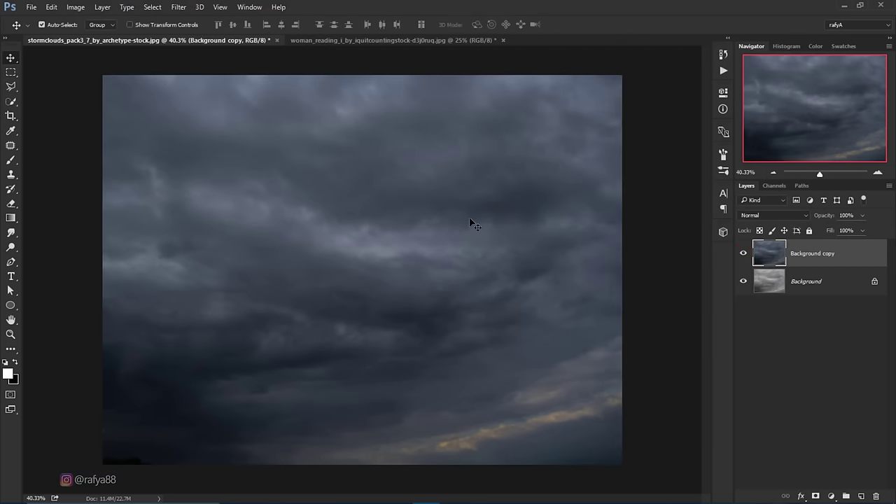
pyautogui.scroll(1, 471, 222)
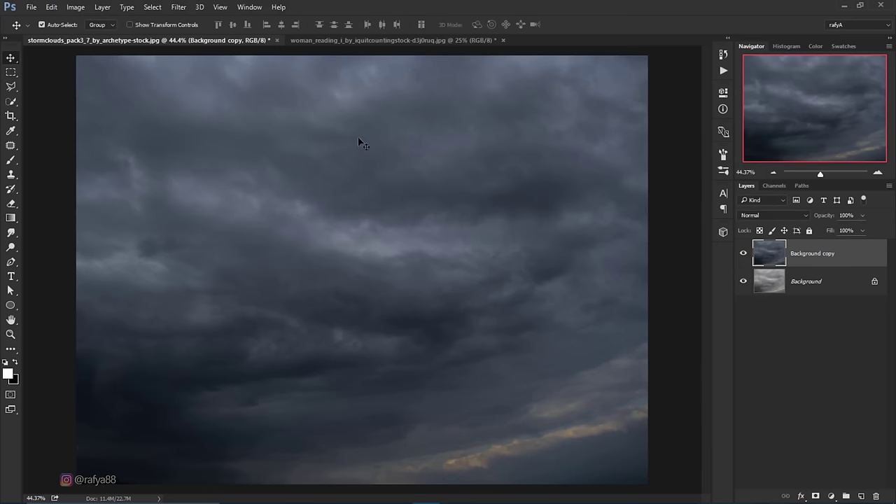
# - Switch to the woman_reading document
pyautogui.click(378, 40)
pyautogui.scroll(1, 378, 205)
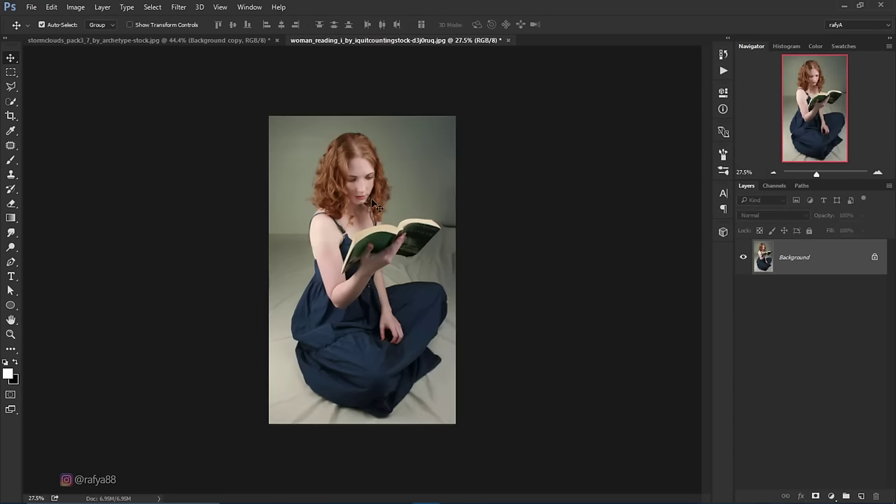
pyautogui.scroll(3, 379, 205)
pyautogui.scroll(-1, 378, 205)
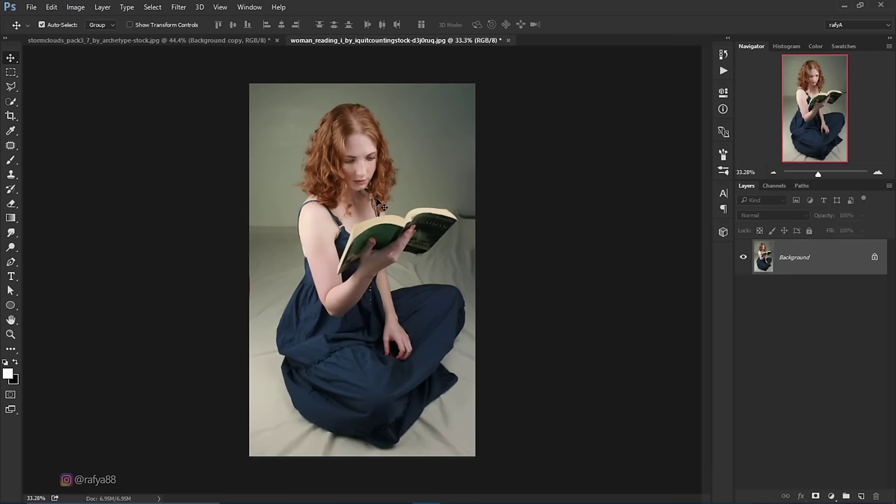
# - Camera Raw the woman photo: Exposure -0.50, Contrast +22, Highlights -30, Shadows +63, Clarity +35
pyautogui.click(180, 8)
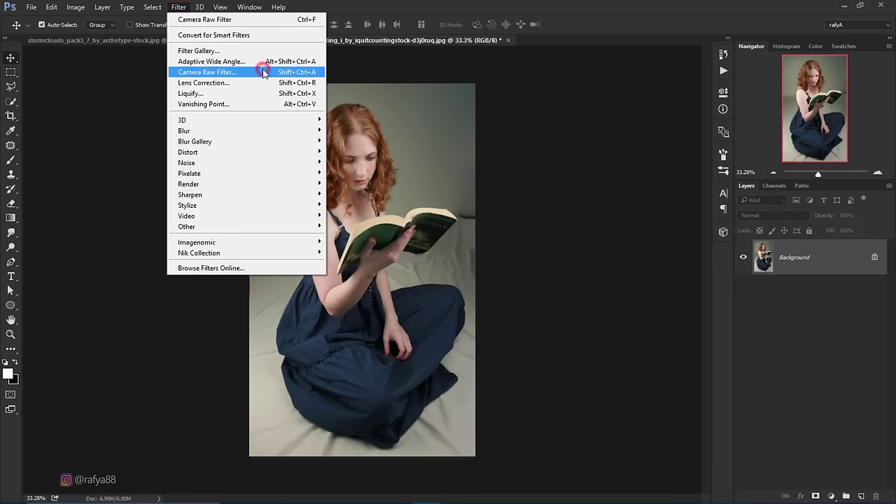
pyautogui.click(262, 72)
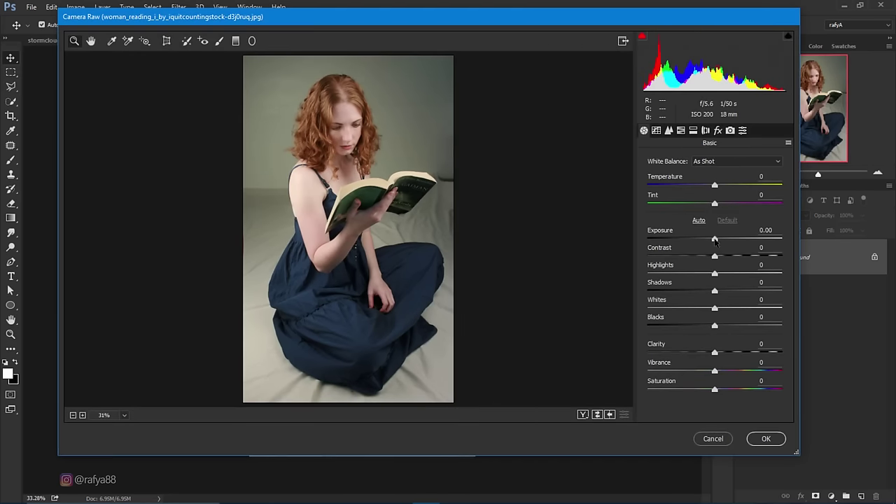
pyautogui.moveTo(714, 240)
pyautogui.mouseDown()
pyautogui.moveTo(721, 257)
pyautogui.moveTo(730, 256)
pyautogui.moveTo(695, 275)
pyautogui.moveTo(733, 292)
pyautogui.mouseUp()
pyautogui.moveTo(714, 352); pyautogui.dragTo(738, 352)
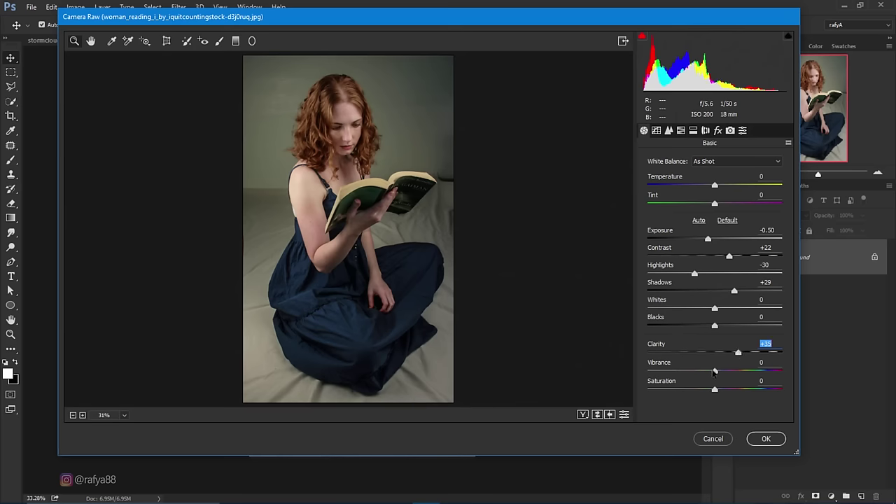
pyautogui.click(714, 371)
pyautogui.moveTo(733, 291); pyautogui.dragTo(757, 291)
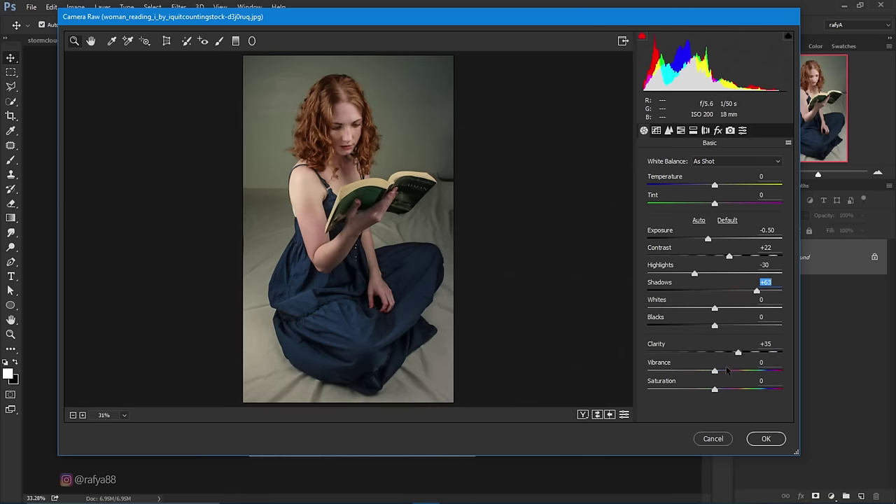
pyautogui.click(755, 438)
pyautogui.scroll(1, 435, 287)
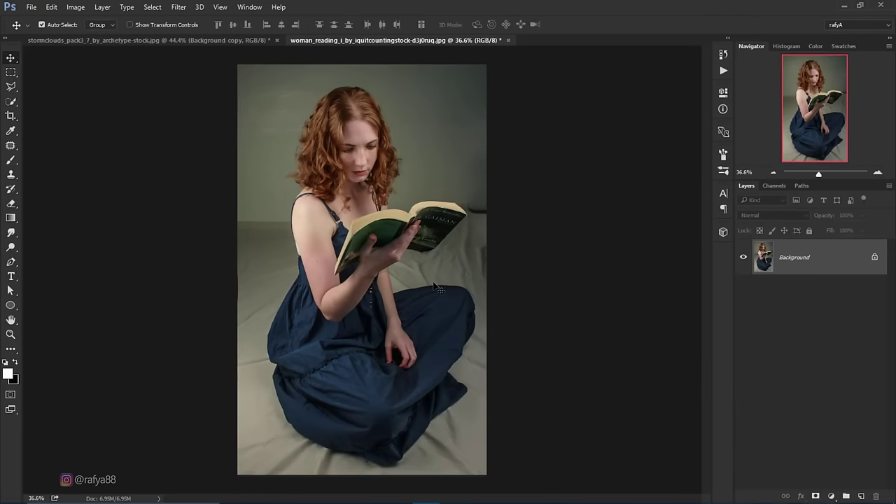
# - Quick-select the woman's hair, arm and dress, then add a layer mask hiding the backdrop
pyautogui.click(11, 103)
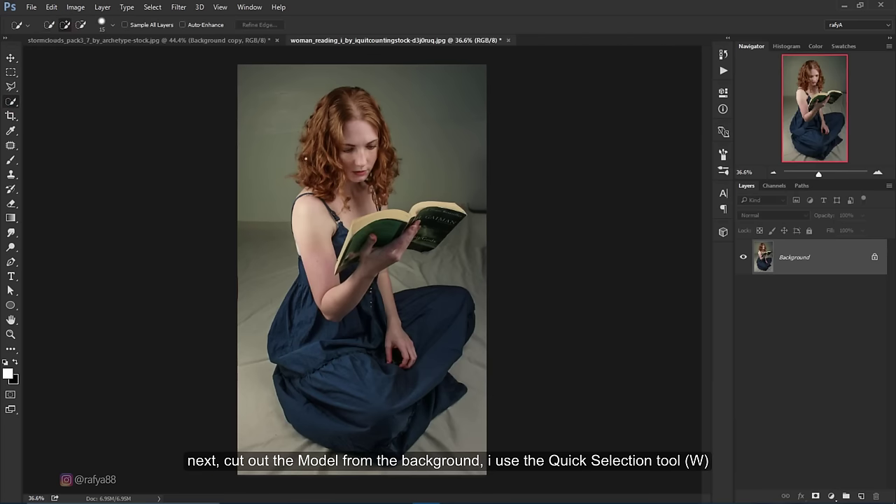
pyautogui.moveTo(305, 159); pyautogui.dragTo(304, 165)
pyautogui.moveTo(325, 111)
pyautogui.mouseDown()
pyautogui.moveTo(349, 90)
pyautogui.moveTo(383, 140)
pyautogui.moveTo(392, 189)
pyautogui.mouseUp()
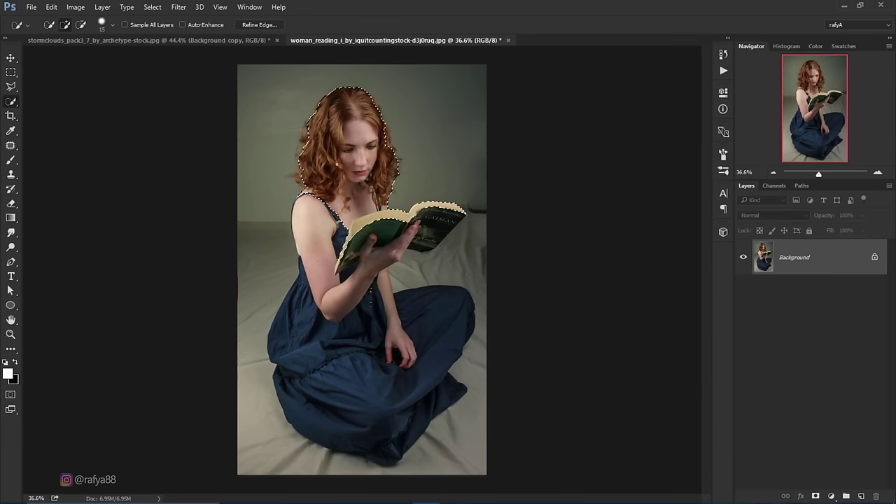
pyautogui.moveTo(315, 187)
pyautogui.mouseDown()
pyautogui.moveTo(306, 273)
pyautogui.moveTo(378, 275)
pyautogui.mouseUp()
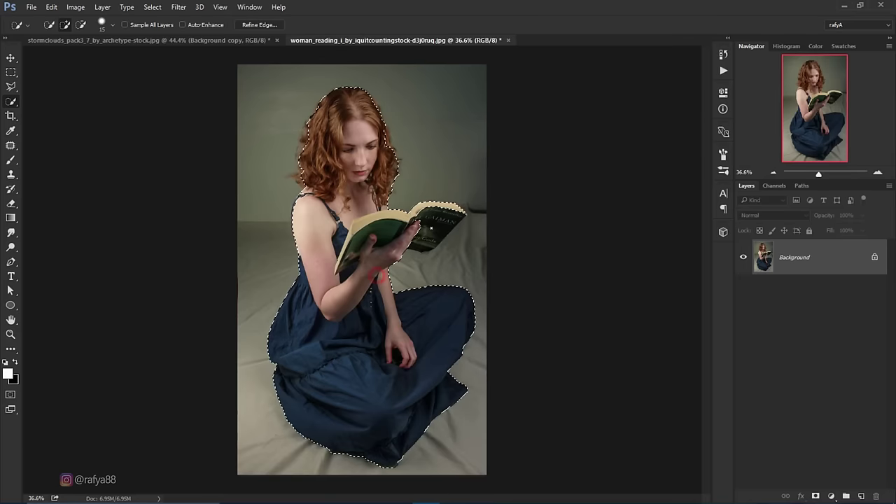
pyautogui.scroll(3, 377, 275)
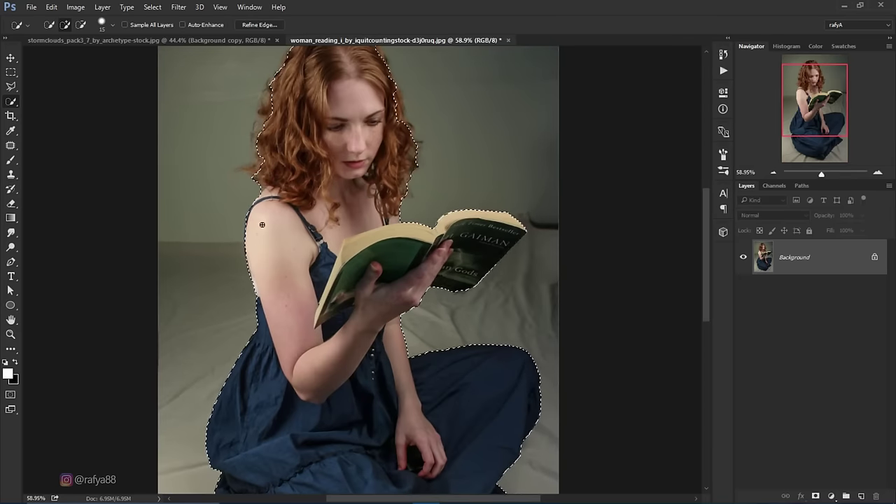
pyautogui.scroll(-2, 266, 214)
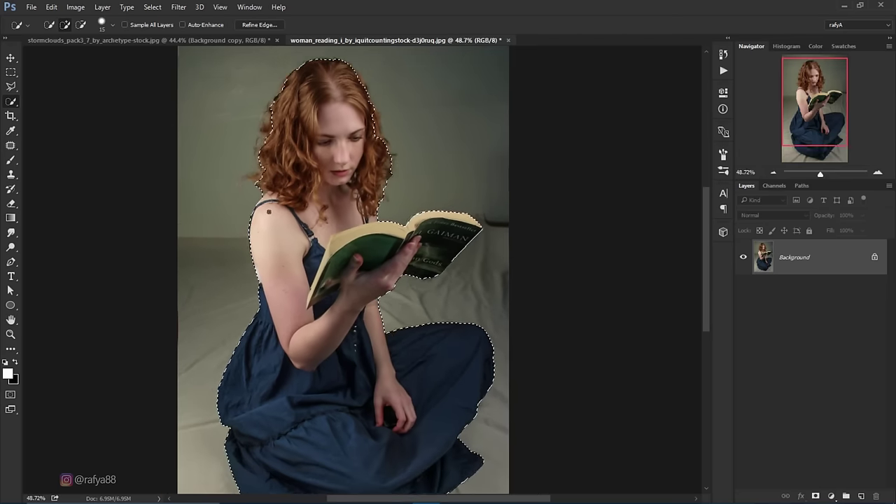
pyautogui.click(814, 496)
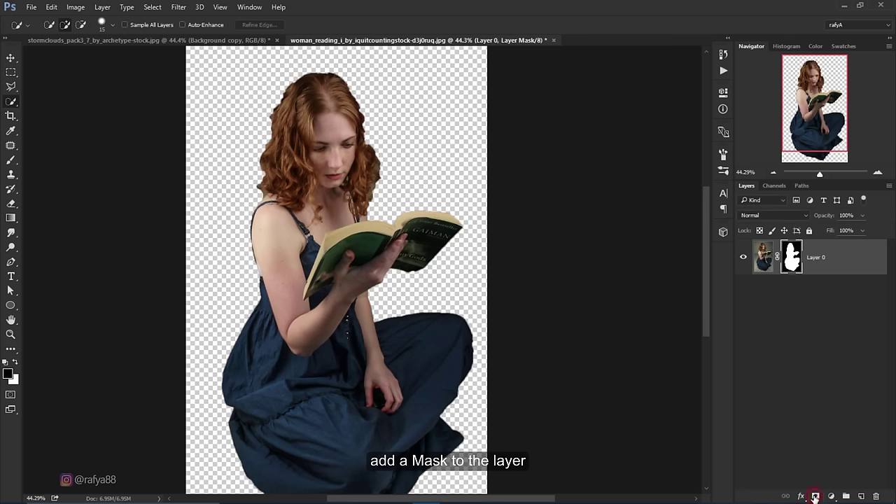
# - Refine Layer 0's mask with Smart Radius along both hair edges and a shifted edge
pyautogui.rightClick(790, 258)
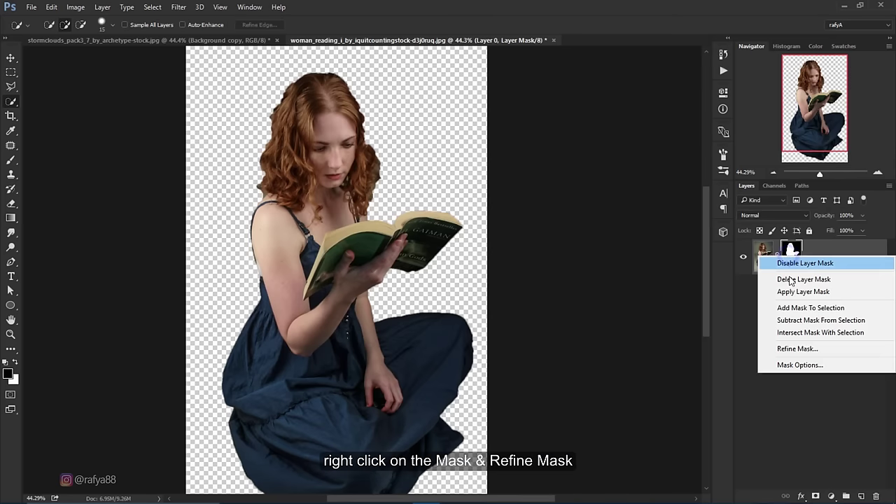
pyautogui.click(798, 348)
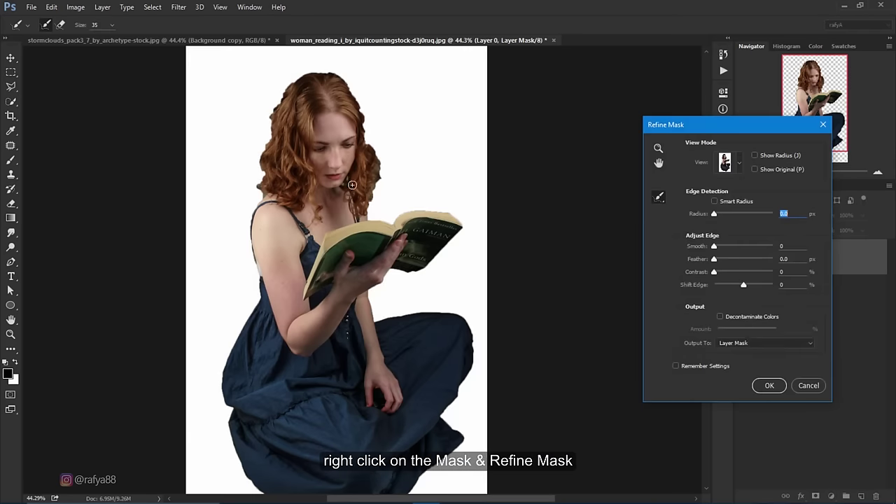
pyautogui.click(713, 201)
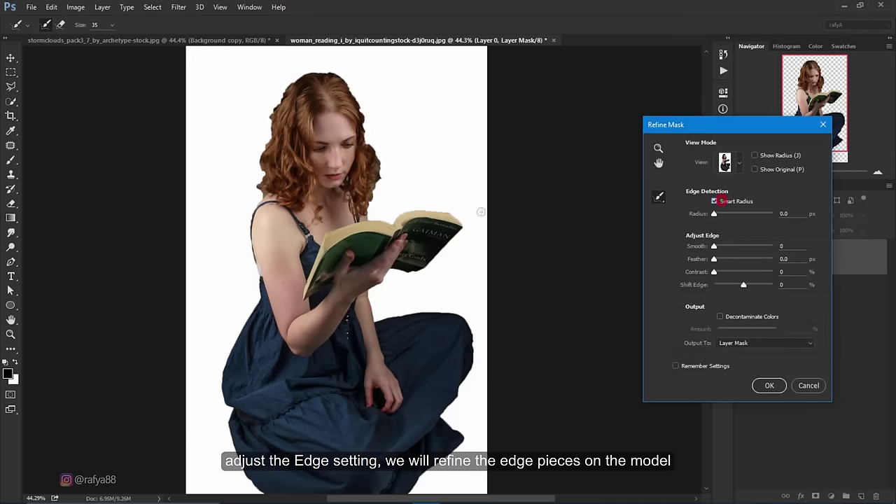
pyautogui.moveTo(261, 189)
pyautogui.mouseDown()
pyautogui.moveTo(279, 99)
pyautogui.moveTo(368, 143)
pyautogui.moveTo(378, 171)
pyautogui.moveTo(337, 76)
pyautogui.moveTo(301, 75)
pyautogui.moveTo(273, 105)
pyautogui.moveTo(260, 196)
pyautogui.mouseUp()
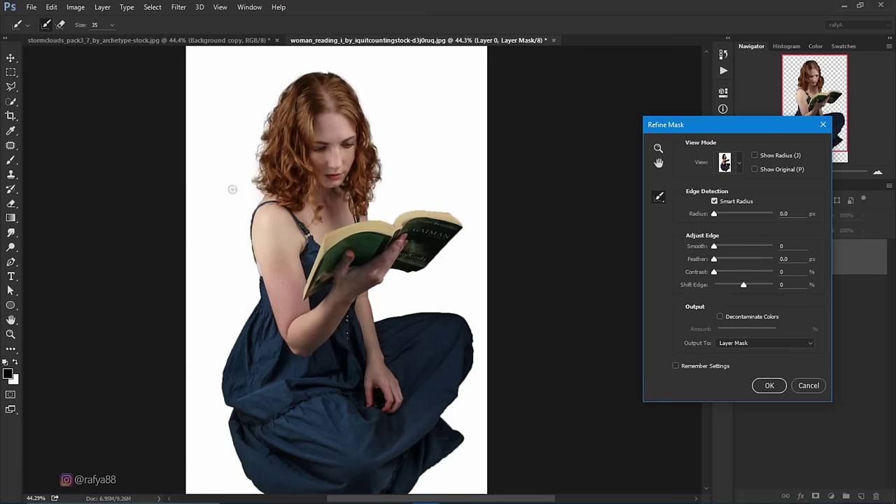
pyautogui.moveTo(373, 194); pyautogui.dragTo(379, 180)
pyautogui.click(744, 285)
pyautogui.click(762, 387)
pyautogui.hotkey('ctrl', '0')
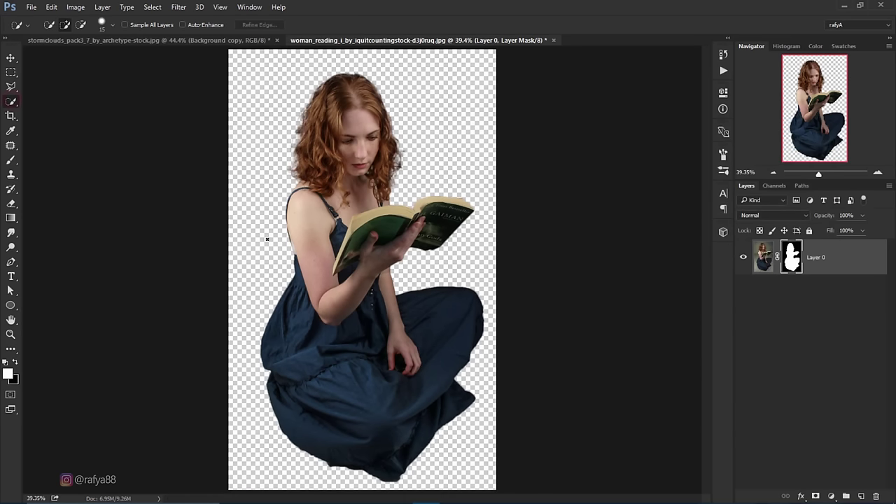
# - Move the cut-out woman into the stormclouds document over the sky
pyautogui.press('v')
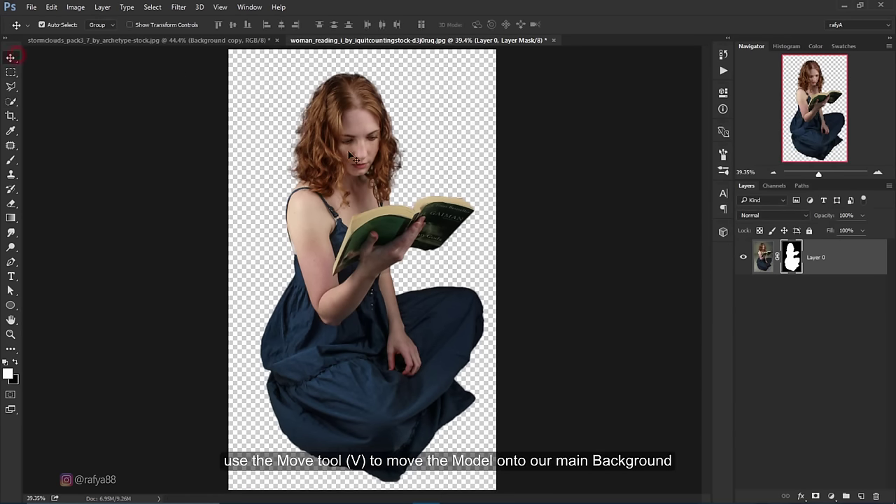
pyautogui.moveTo(359, 112)
pyautogui.mouseDown()
pyautogui.moveTo(248, 43)
pyautogui.moveTo(371, 194)
pyautogui.mouseUp()
pyautogui.scroll(-1, 354, 241)
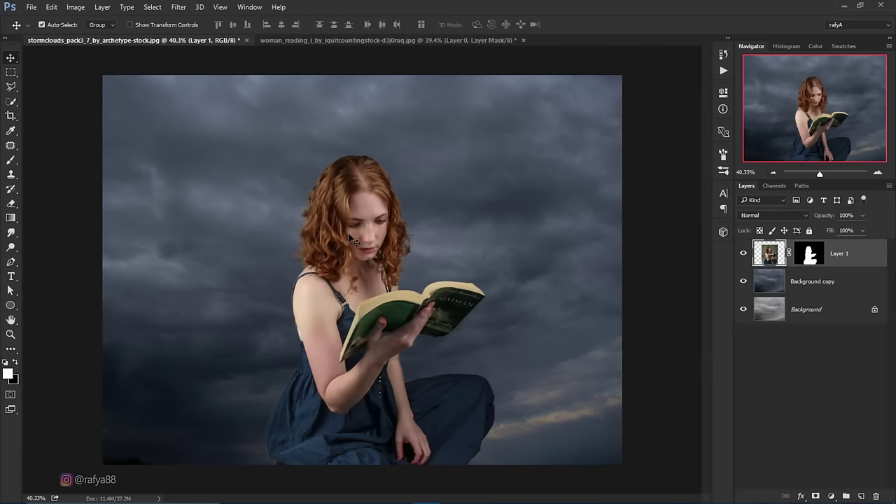
pyautogui.moveTo(356, 224); pyautogui.dragTo(360, 219)
# - Free Transform the woman to about 129% and lower her, then commit
pyautogui.hotkey('ctrl', 't')
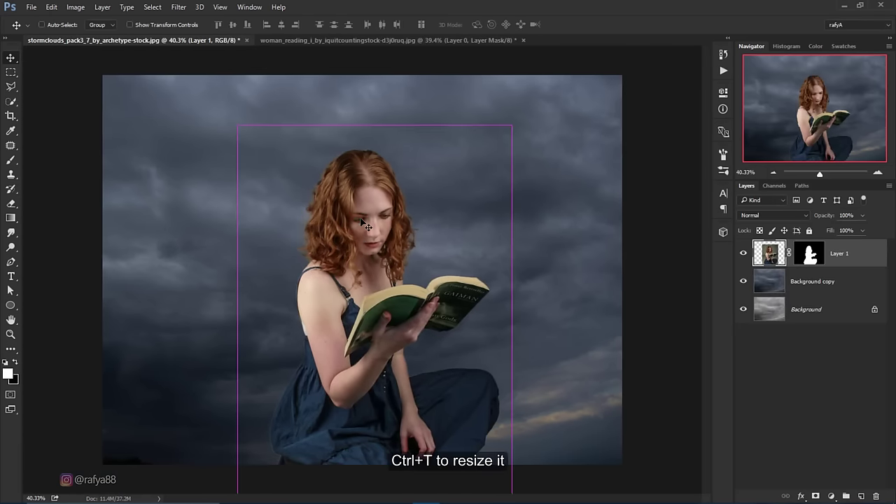
pyautogui.scroll(-4, 361, 221)
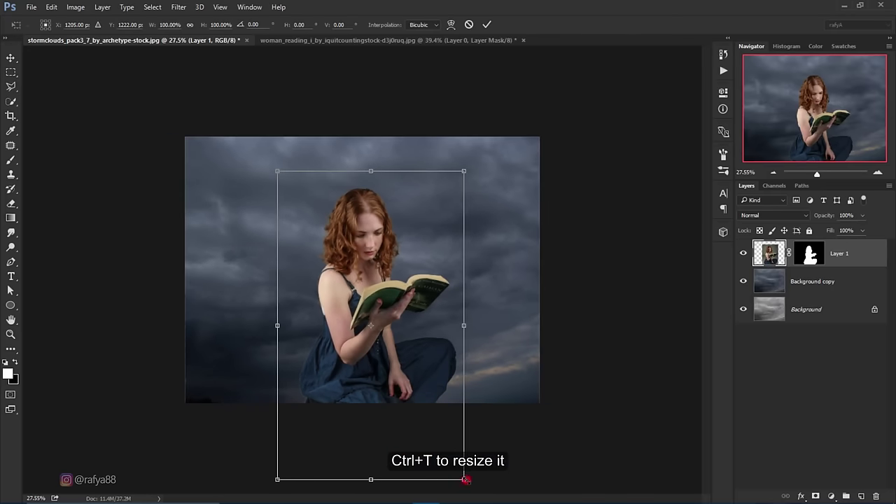
pyautogui.moveTo(465, 480); pyautogui.dragTo(481, 501)
pyautogui.moveTo(418, 326); pyautogui.dragTo(418, 350)
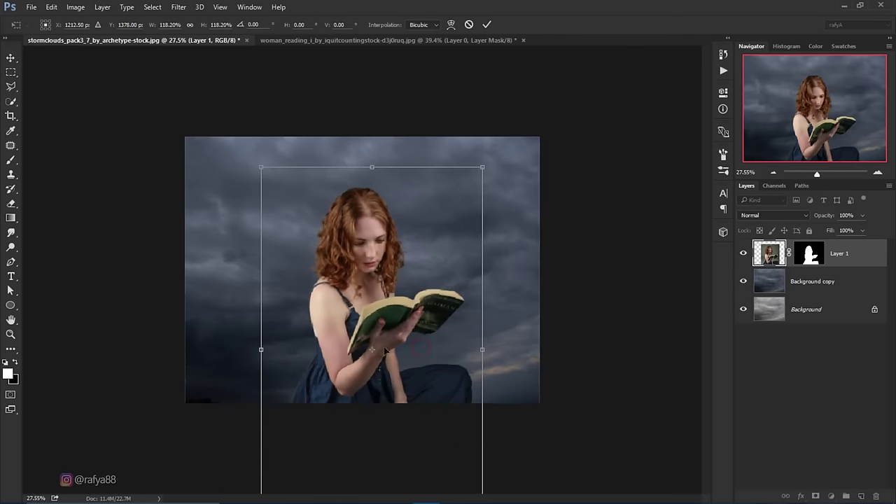
pyautogui.scroll(-4, 384, 350)
pyautogui.moveTo(441, 445); pyautogui.dragTo(448, 460)
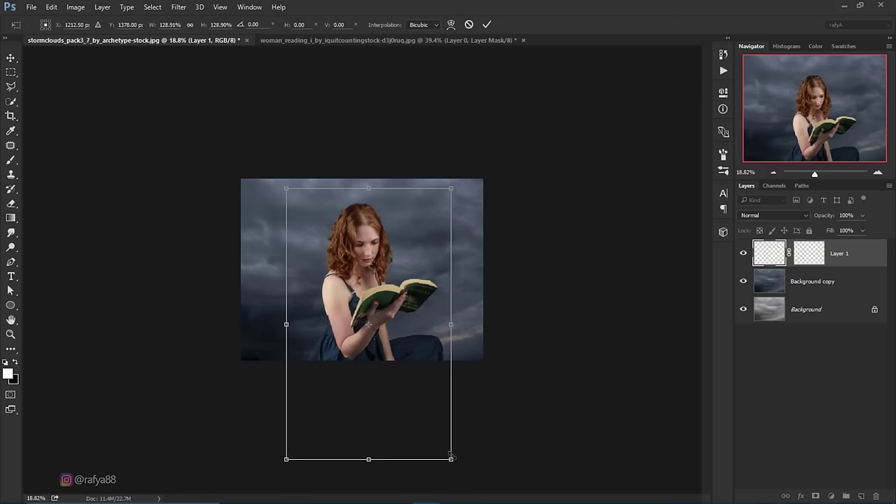
pyautogui.moveTo(426, 410); pyautogui.dragTo(415, 417)
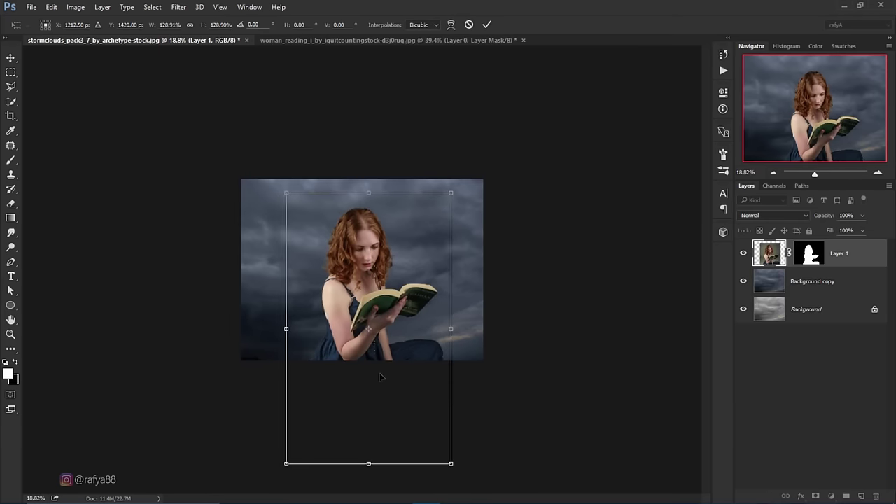
pyautogui.moveTo(380, 372); pyautogui.dragTo(381, 371)
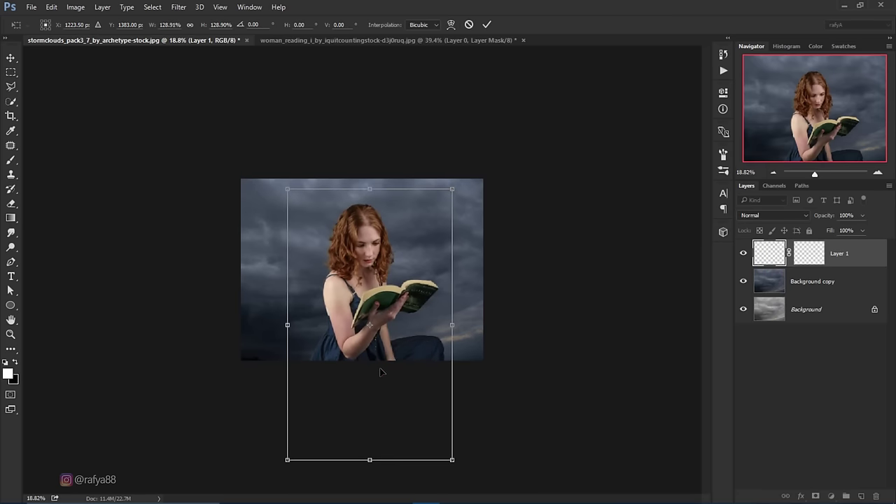
pyautogui.click(487, 25)
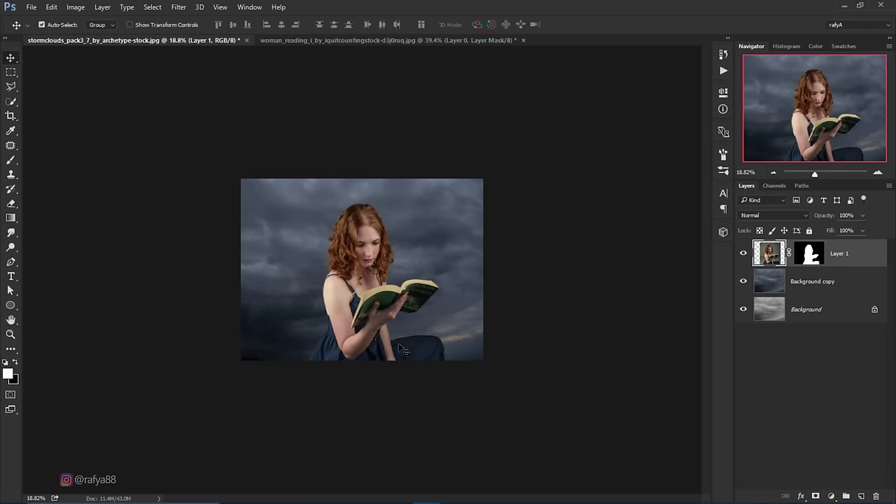
# - Zoom to 50% and pan to the book and lap area
pyautogui.click(877, 173)
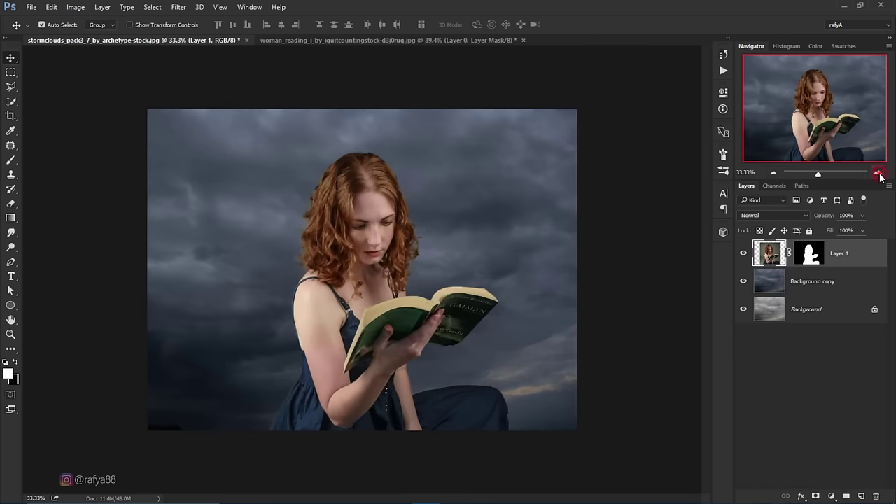
pyautogui.click(875, 175)
pyautogui.moveTo(484, 351); pyautogui.dragTo(413, 196)
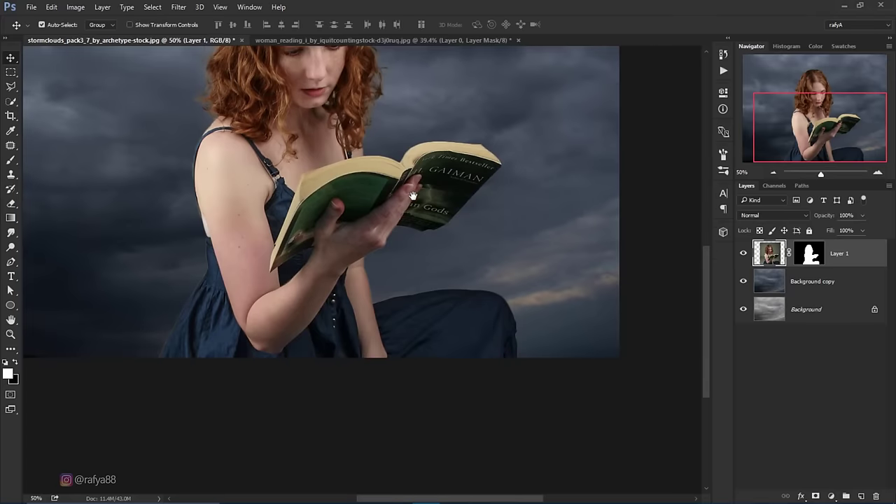
# - On the woman's mask, polygonal-lasso the dark-blue dress right of her arm
pyautogui.click(10, 86)
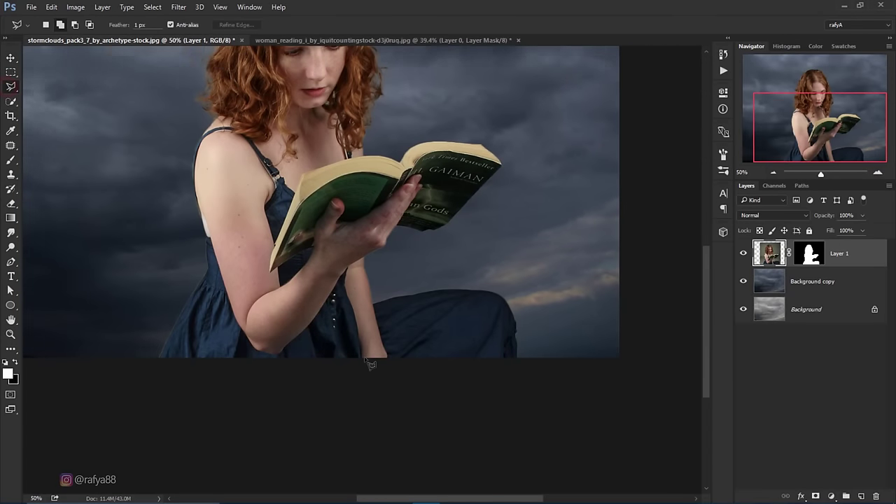
pyautogui.scroll(2, 370, 362)
pyautogui.click(809, 257)
pyautogui.scroll(2, 410, 398)
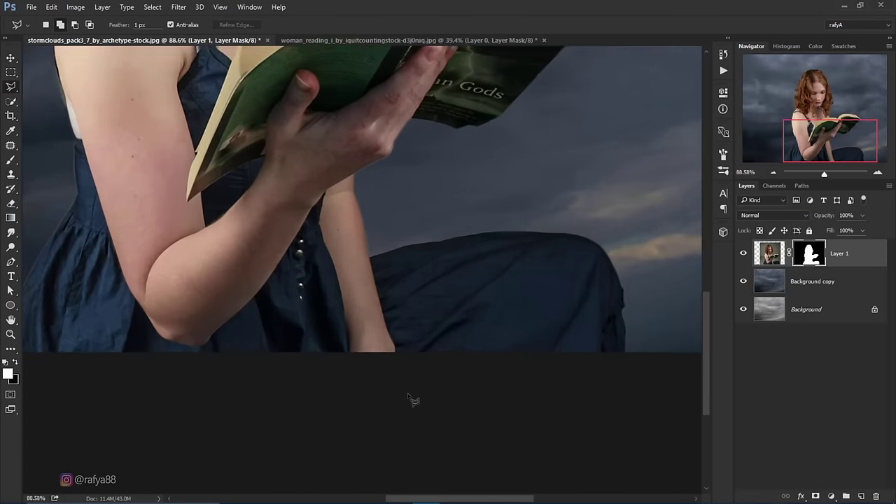
pyautogui.click(390, 186)
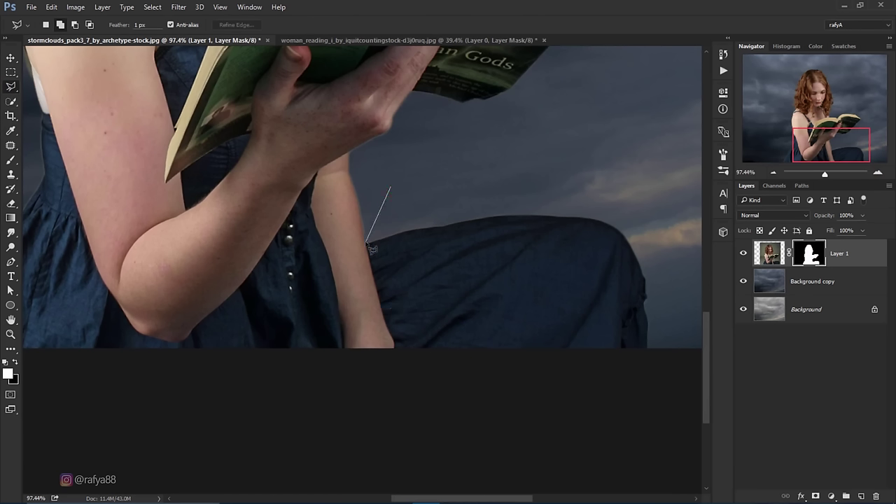
pyautogui.click(365, 243)
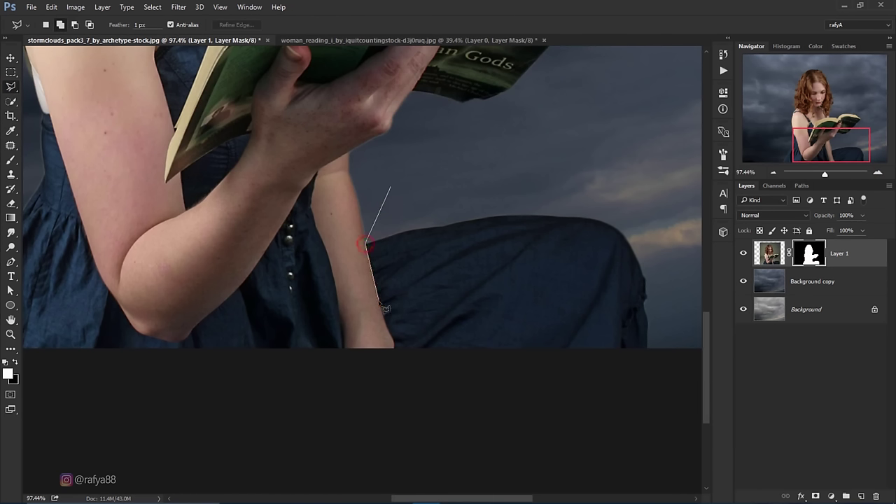
pyautogui.click(392, 345)
pyautogui.click(392, 365)
pyautogui.click(577, 400)
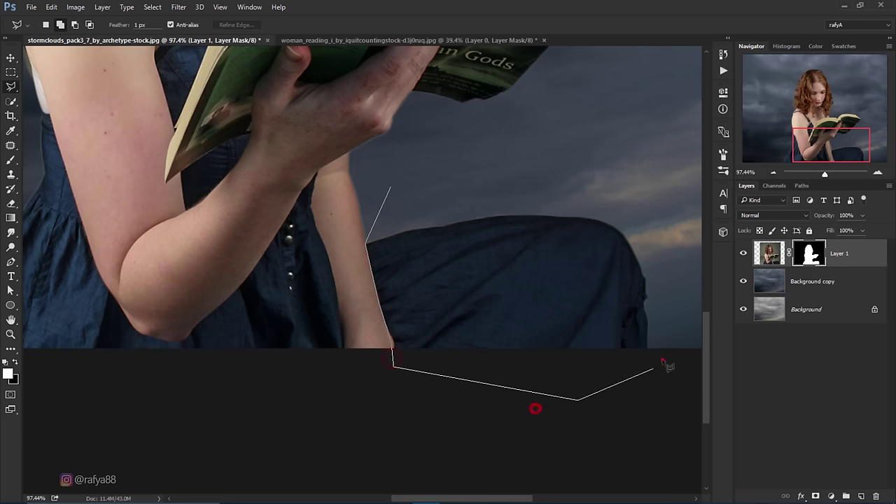
pyautogui.click(675, 333)
pyautogui.click(646, 207)
pyautogui.click(458, 180)
pyautogui.click(390, 187)
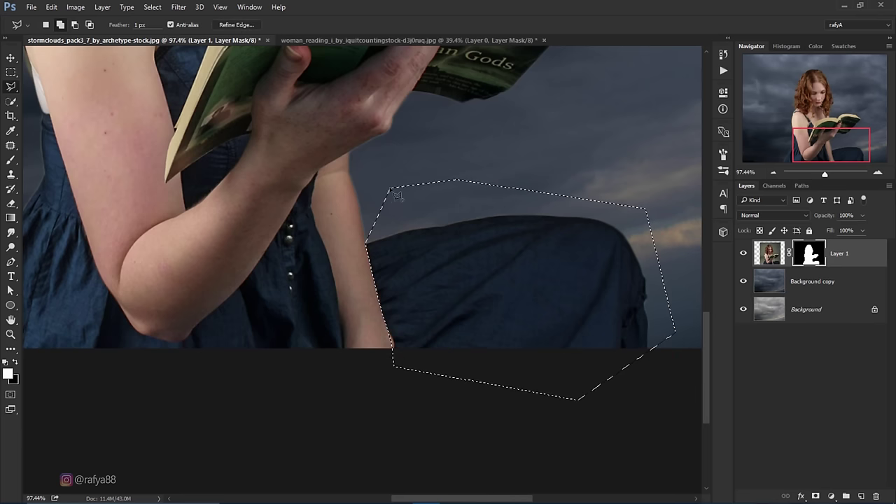
# - Paint the selected dress black with a 146 px brush, then deselect and fit
pyautogui.click(11, 160)
pyautogui.click(15, 361)
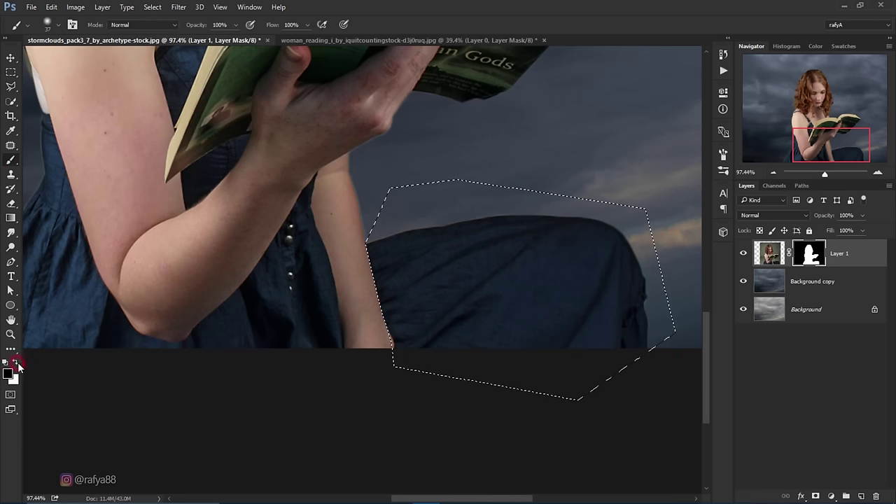
pyautogui.rightClick(413, 257)
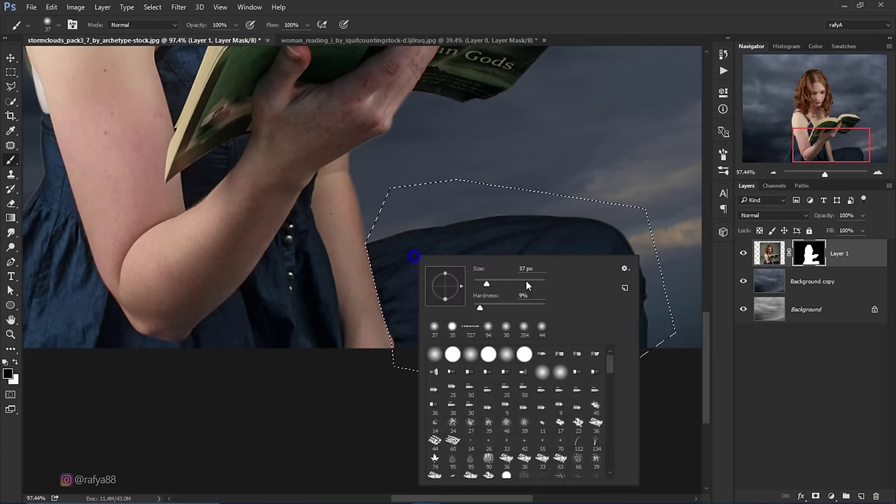
pyautogui.moveTo(543, 280); pyautogui.dragTo(518, 285)
pyautogui.click(355, 285)
pyautogui.moveTo(378, 280)
pyautogui.mouseDown()
pyautogui.moveTo(544, 244)
pyautogui.moveTo(522, 329)
pyautogui.moveTo(664, 315)
pyautogui.moveTo(600, 270)
pyautogui.moveTo(499, 230)
pyautogui.mouseUp()
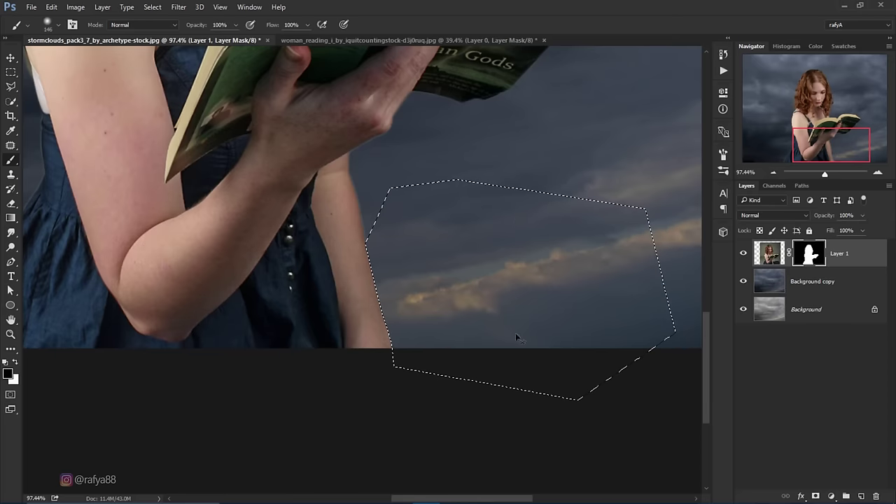
pyautogui.hotkey('ctrl', 'd')
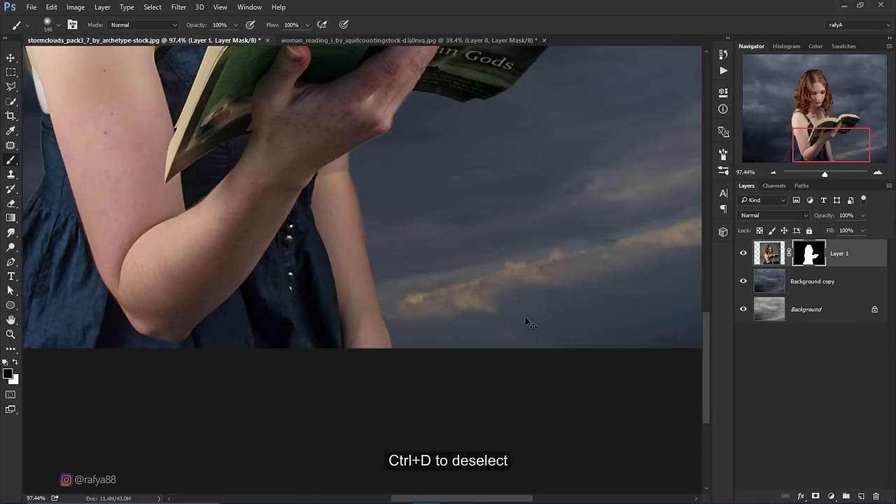
pyautogui.hotkey('ctrl', '0')
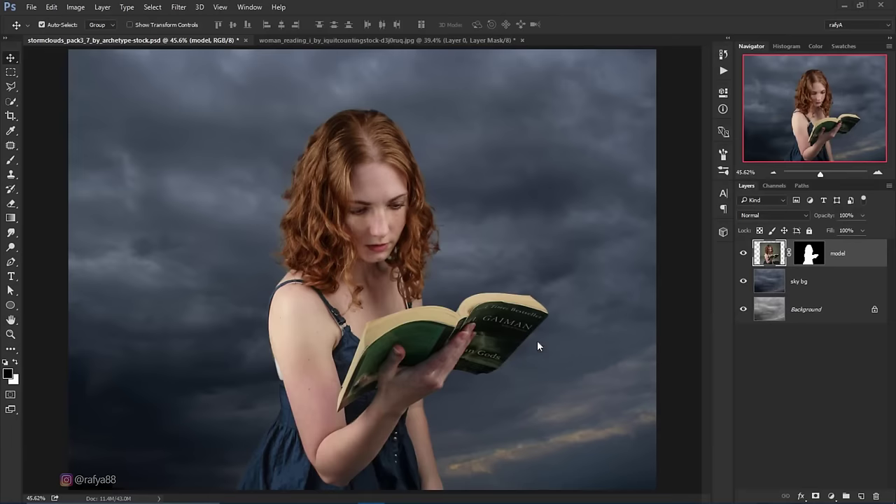
# - Add a Hue/Saturation layer clipped to the model with Saturation -34
pyautogui.click(832, 495)
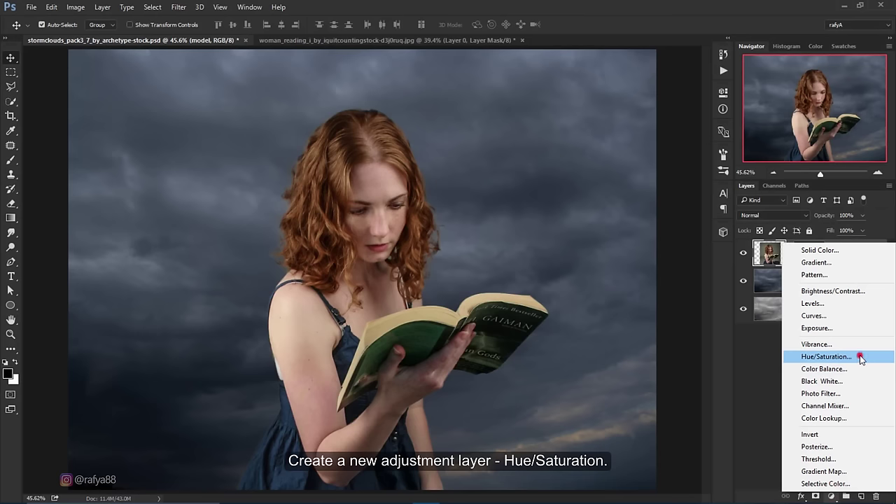
pyautogui.click(861, 358)
pyautogui.click(625, 274)
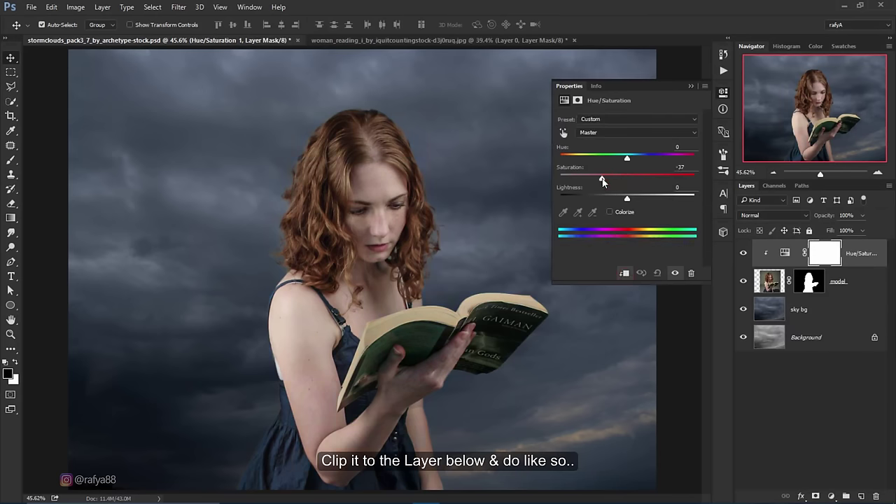
pyautogui.moveTo(603, 181); pyautogui.dragTo(605, 182)
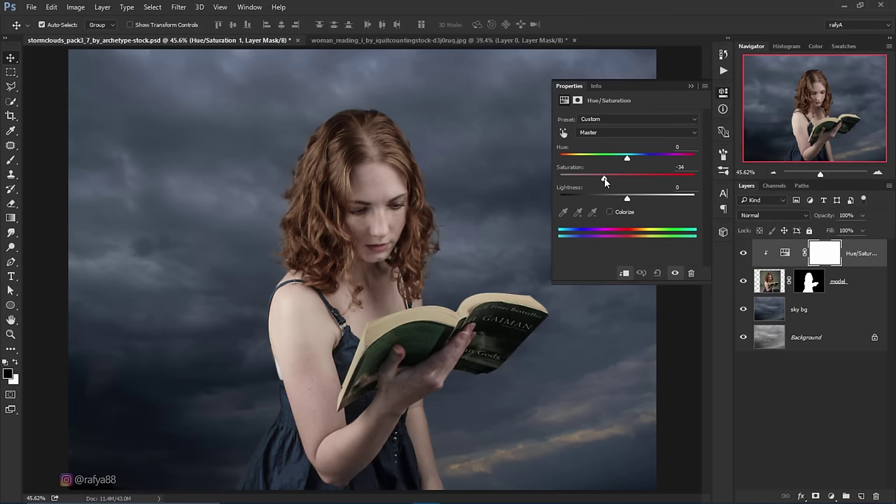
pyautogui.click(690, 86)
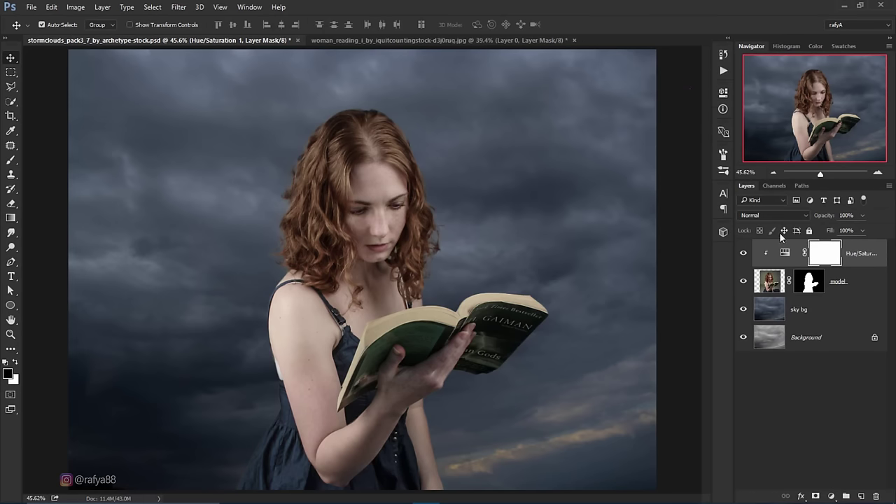
pyautogui.click(831, 496)
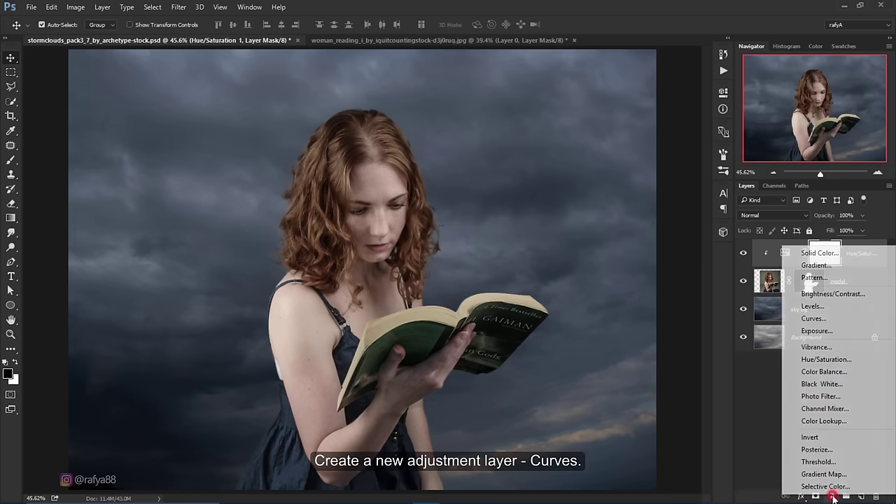
# - Add a clipped Curves layer pulled down to darken, with its mask inverted to black
pyautogui.click(859, 324)
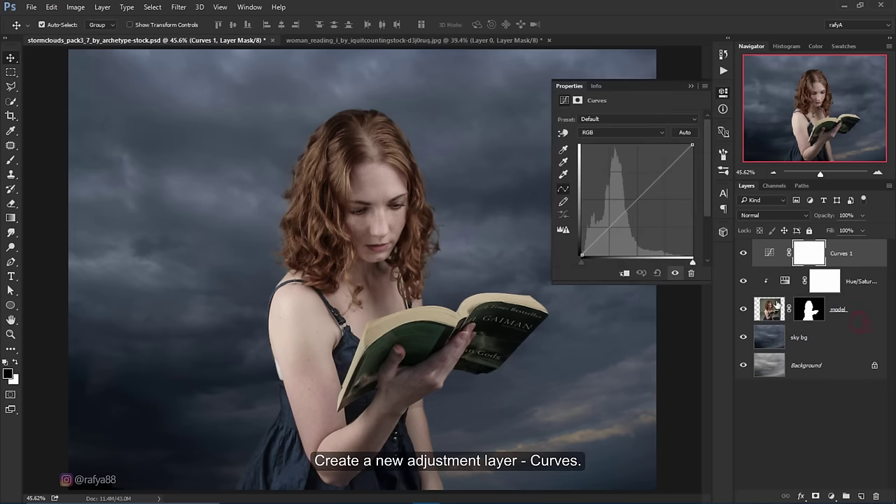
pyautogui.click(625, 273)
pyautogui.moveTo(643, 194); pyautogui.dragTo(648, 215)
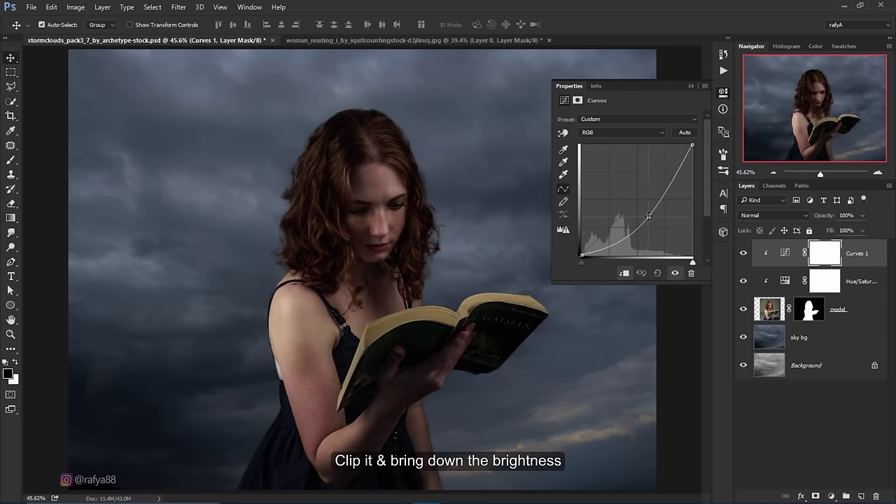
pyautogui.moveTo(694, 154); pyautogui.dragTo(697, 178)
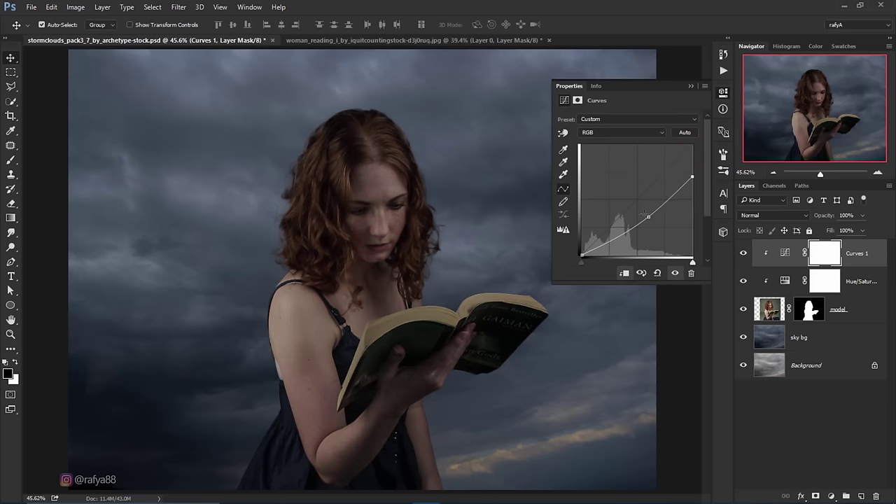
pyautogui.moveTo(650, 218); pyautogui.dragTo(650, 221)
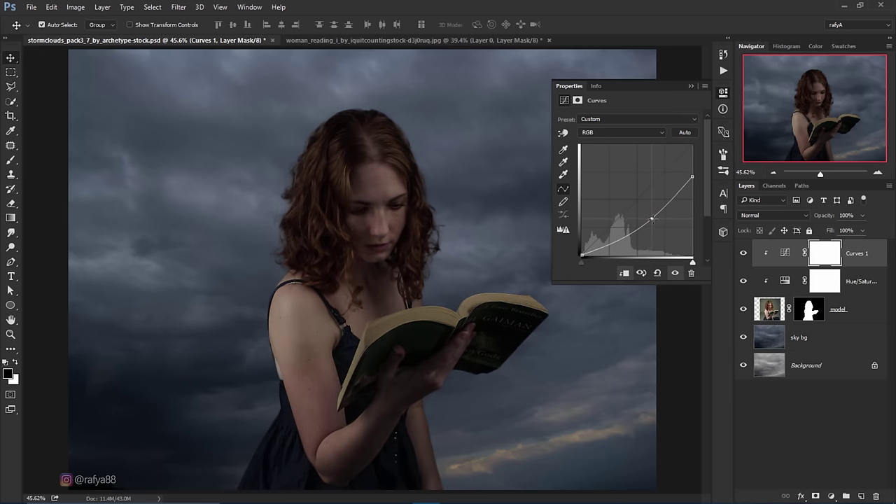
pyautogui.click(691, 87)
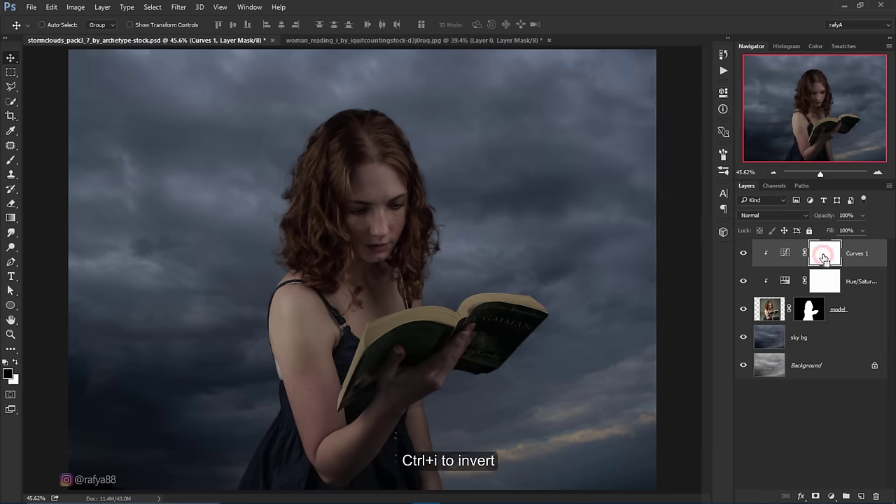
pyautogui.hotkey('ctrl', 'i')
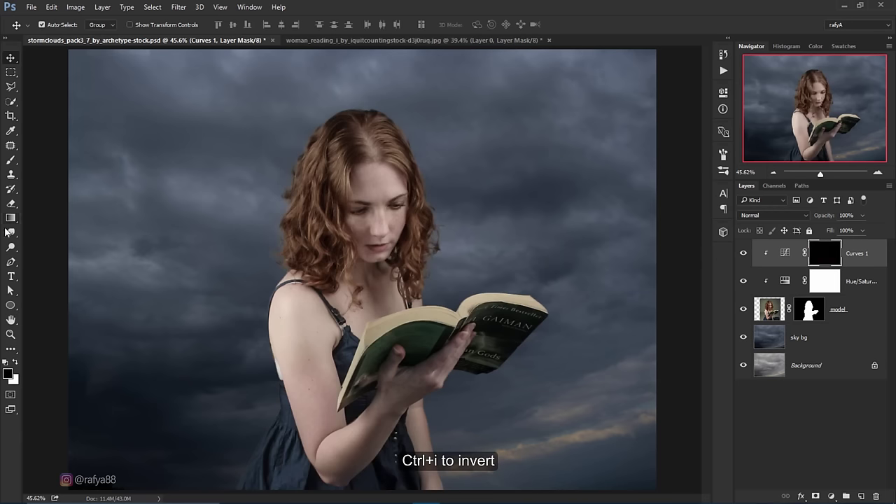
# - Set up the Brush at 77% opacity and 338 px size
pyautogui.click(15, 161)
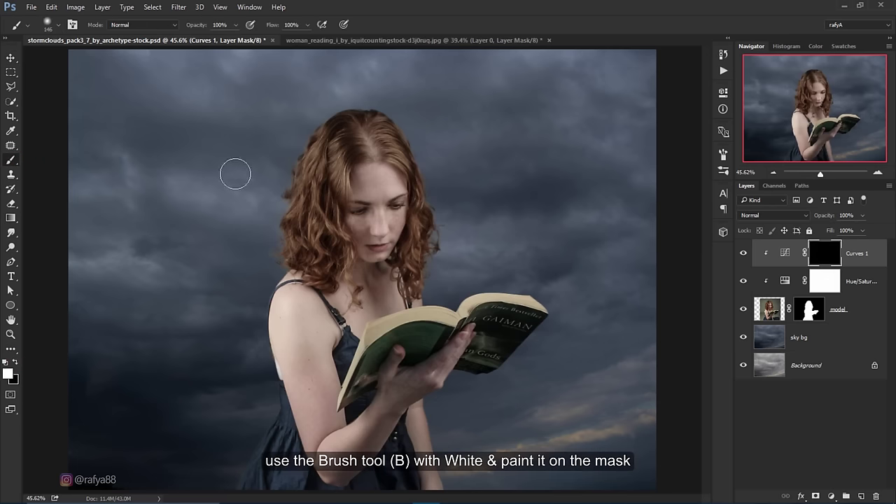
pyautogui.moveTo(189, 28); pyautogui.dragTo(186, 28)
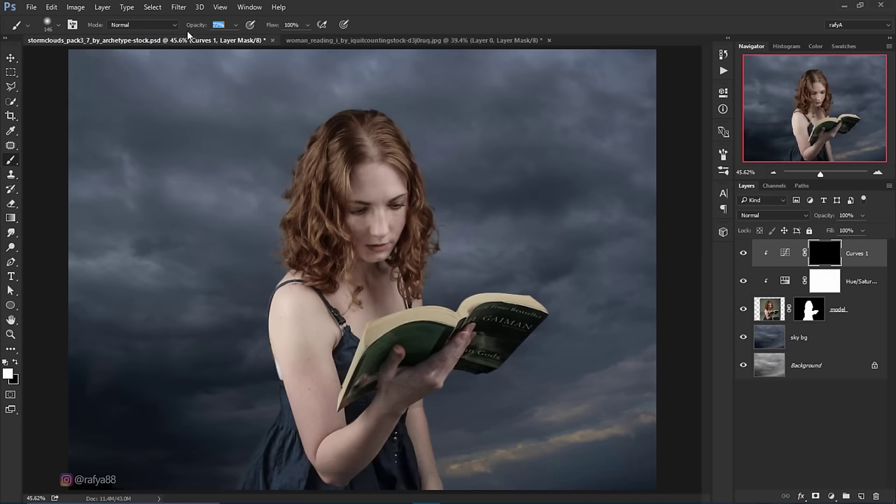
pyautogui.rightClick(380, 200)
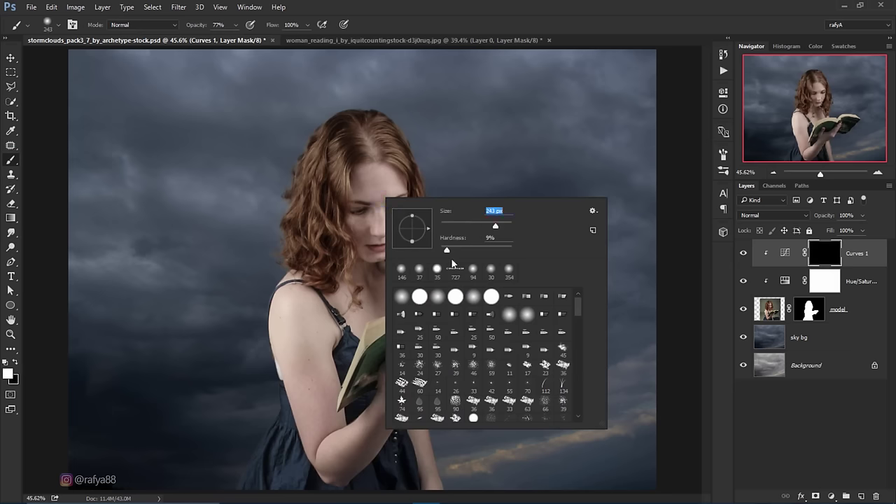
pyautogui.moveTo(499, 231); pyautogui.dragTo(502, 230)
pyautogui.click(271, 474)
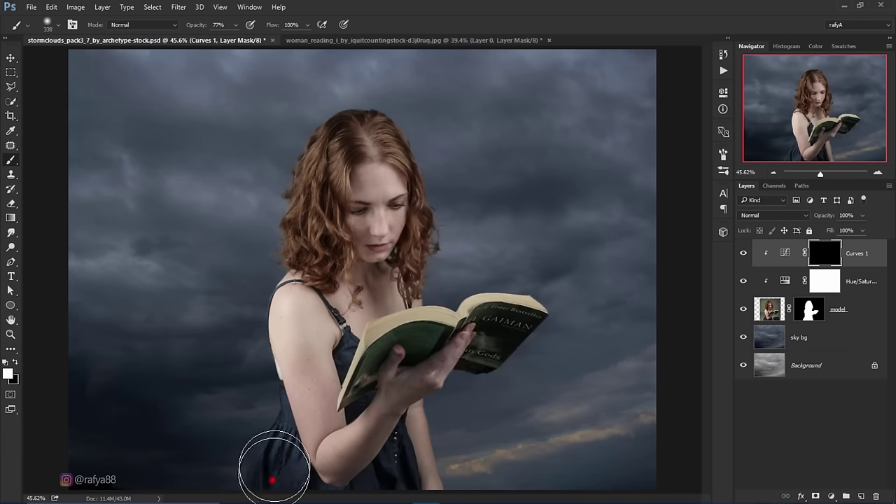
# - Paint white on the Curves mask at 65% flow over arm, dress and book edge
pyautogui.moveTo(282, 384)
pyautogui.mouseDown()
pyautogui.moveTo(324, 455)
pyautogui.moveTo(370, 456)
pyautogui.moveTo(427, 480)
pyautogui.moveTo(444, 406)
pyautogui.moveTo(486, 376)
pyautogui.mouseUp()
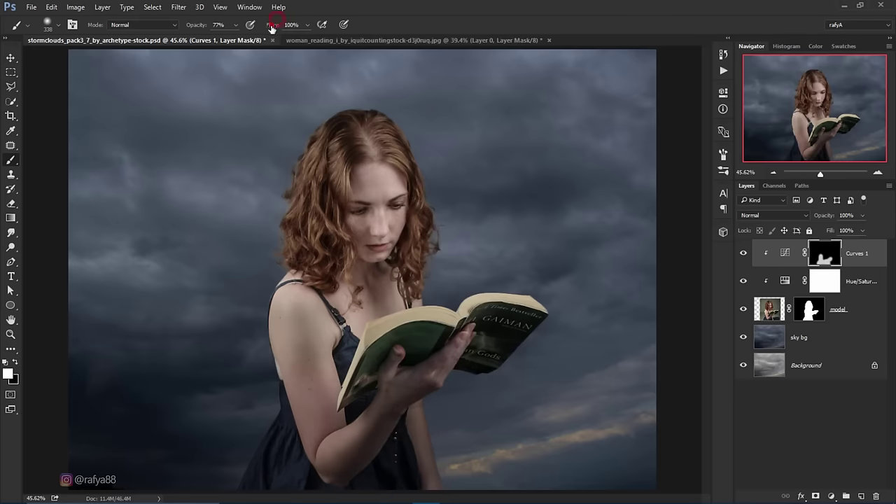
pyautogui.write('65')
pyautogui.moveTo(483, 356); pyautogui.dragTo(500, 384)
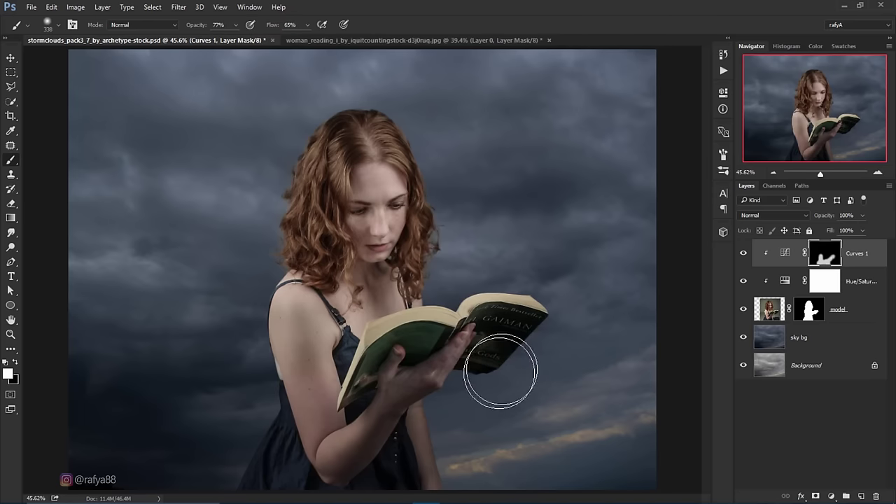
pyautogui.moveTo(430, 391)
pyautogui.mouseDown()
pyautogui.moveTo(333, 483)
pyautogui.moveTo(280, 356)
pyautogui.moveTo(312, 411)
pyautogui.mouseUp()
pyautogui.moveTo(310, 380); pyautogui.dragTo(320, 350)
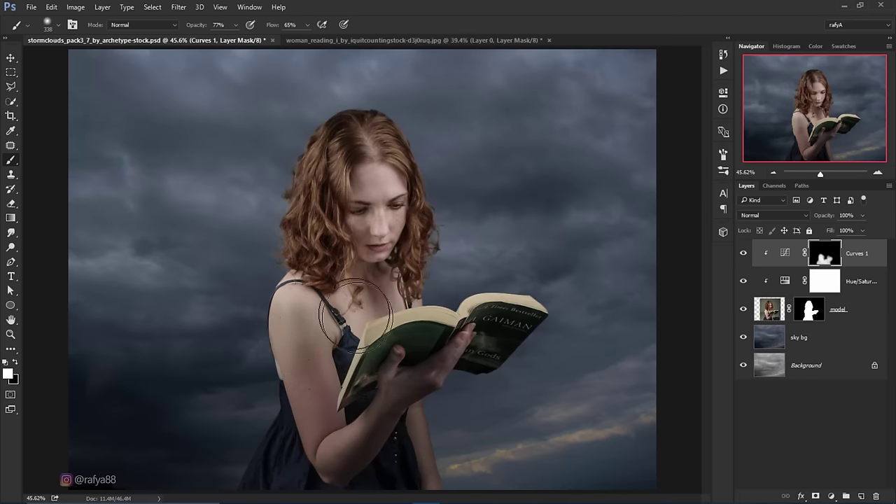
pyautogui.moveTo(310, 464); pyautogui.dragTo(276, 480)
pyautogui.moveTo(343, 483); pyautogui.dragTo(364, 480)
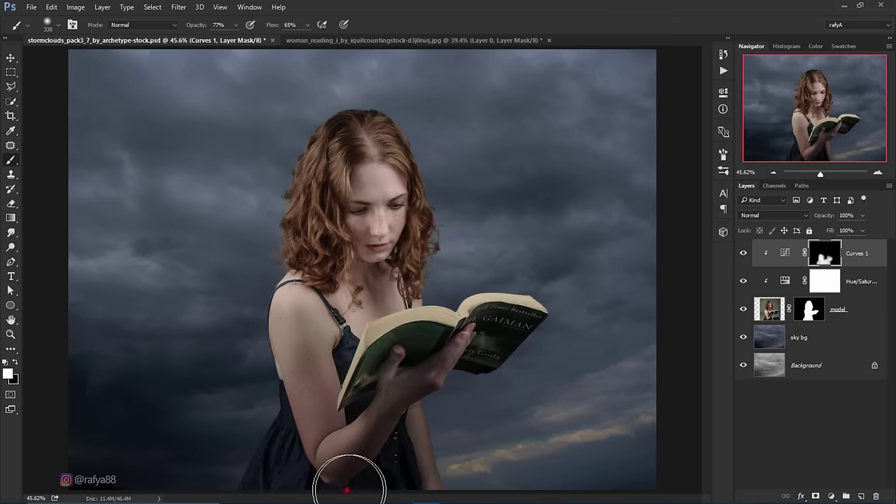
pyautogui.moveTo(465, 476); pyautogui.dragTo(390, 480)
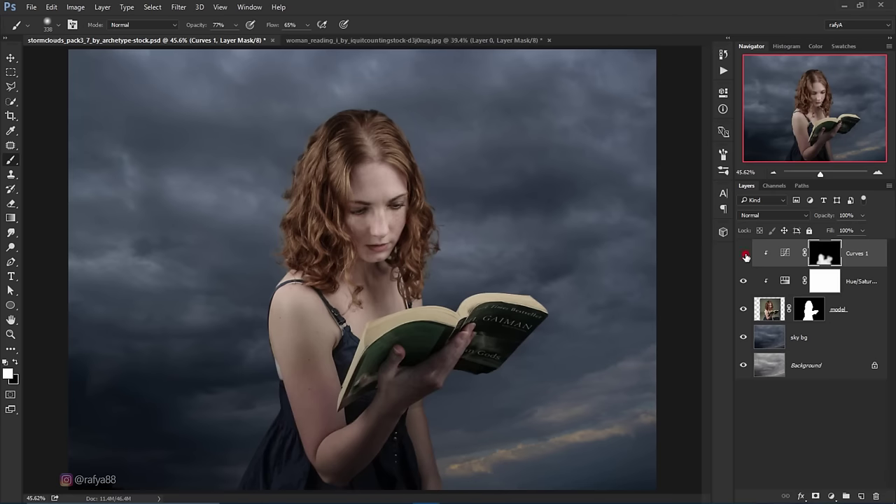
pyautogui.click(744, 253)
# - Add a new Layer 1 above Curves 1 and clip it to the layers below
pyautogui.click(865, 262)
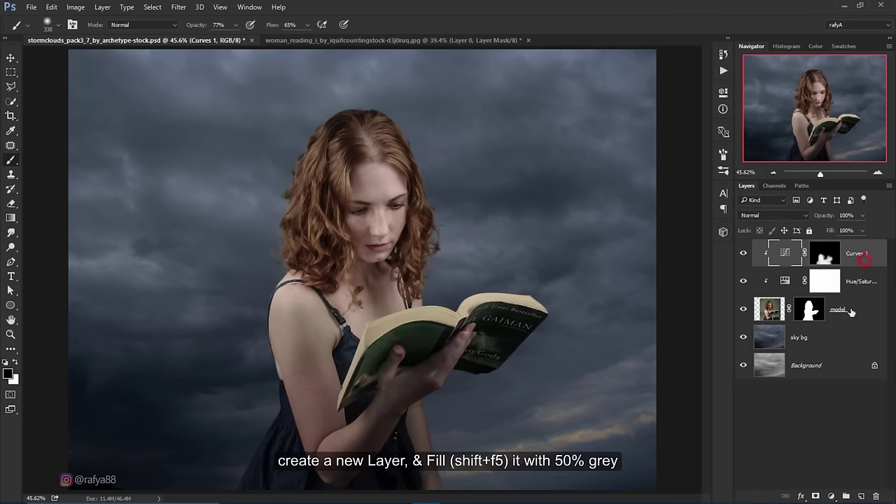
pyautogui.click(860, 496)
pyautogui.rightClick(833, 254)
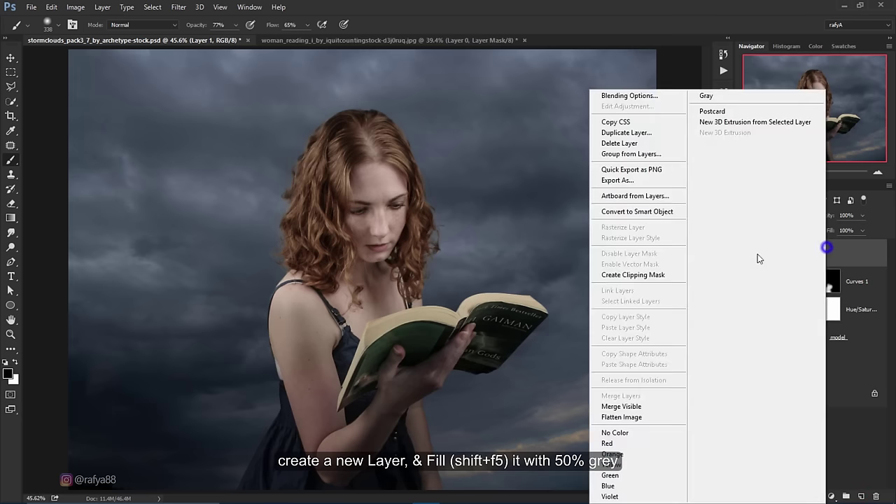
pyautogui.click(643, 273)
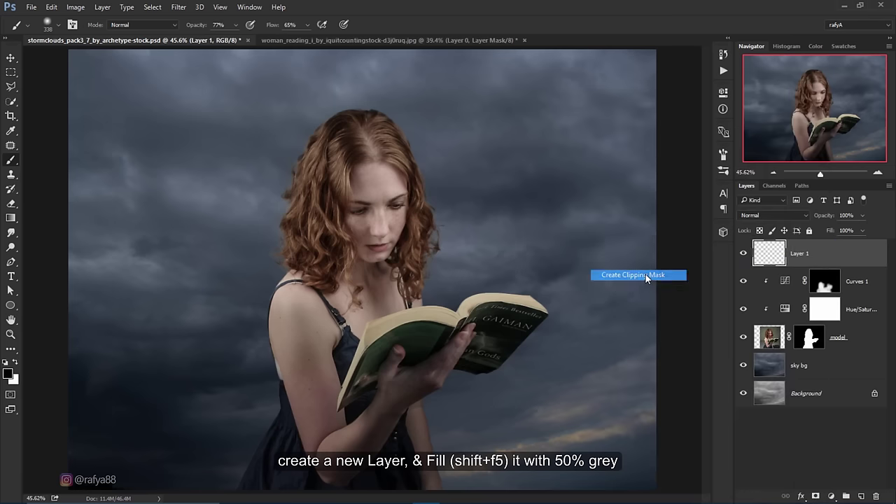
# - Fill Layer 1 with 50% Gray
pyautogui.click(51, 7)
pyautogui.click(96, 168)
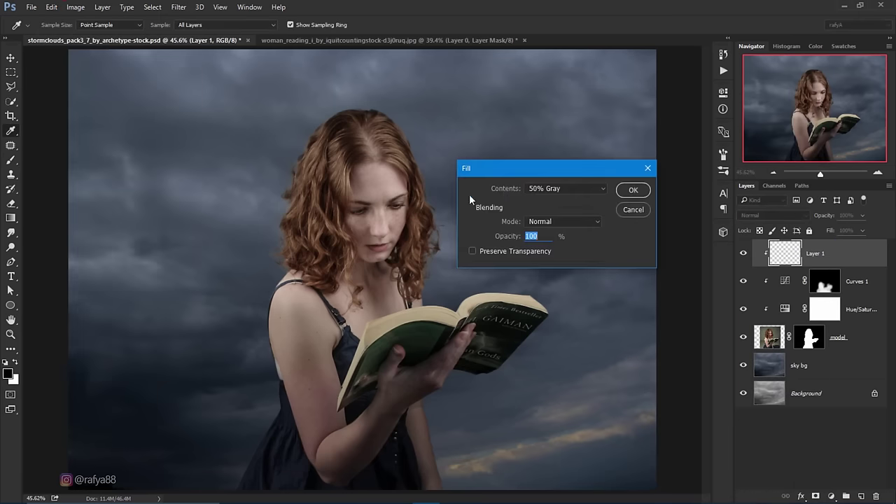
pyautogui.click(564, 188)
pyautogui.click(563, 266)
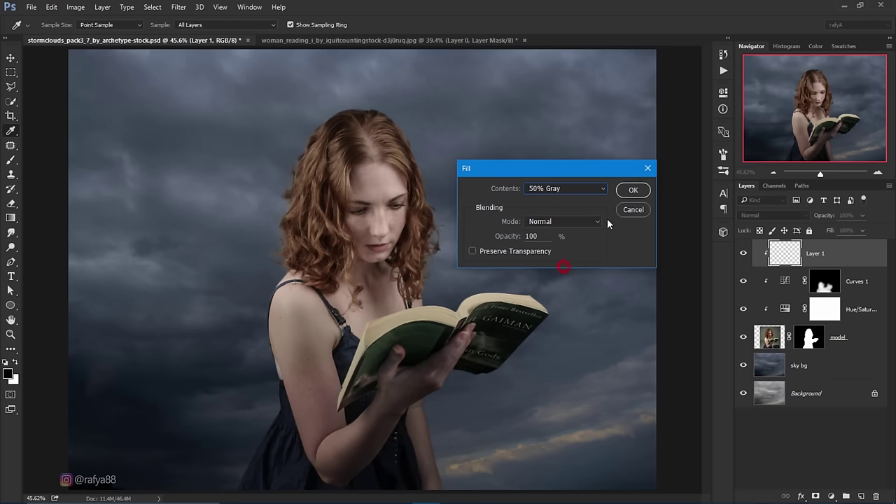
pyautogui.click(631, 190)
# - Set Layer 1's blend mode to Overlay
pyautogui.press('b')
pyautogui.click(801, 216)
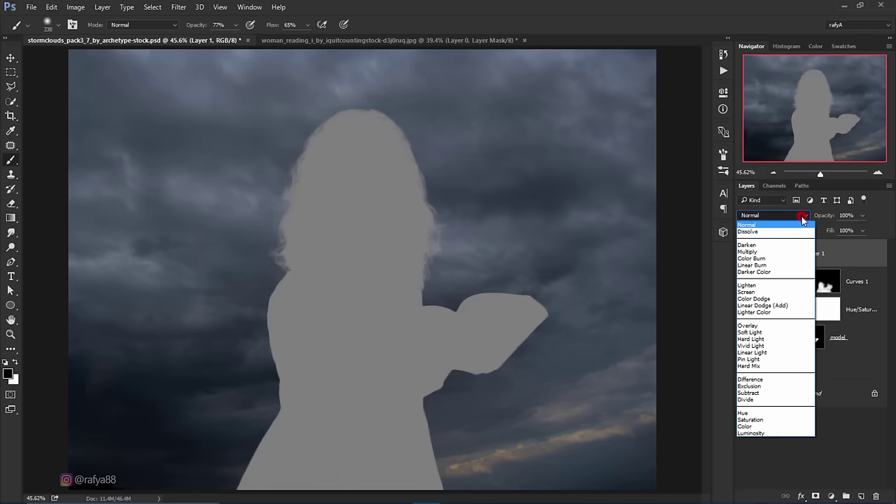
pyautogui.click(776, 326)
pyautogui.click(11, 247)
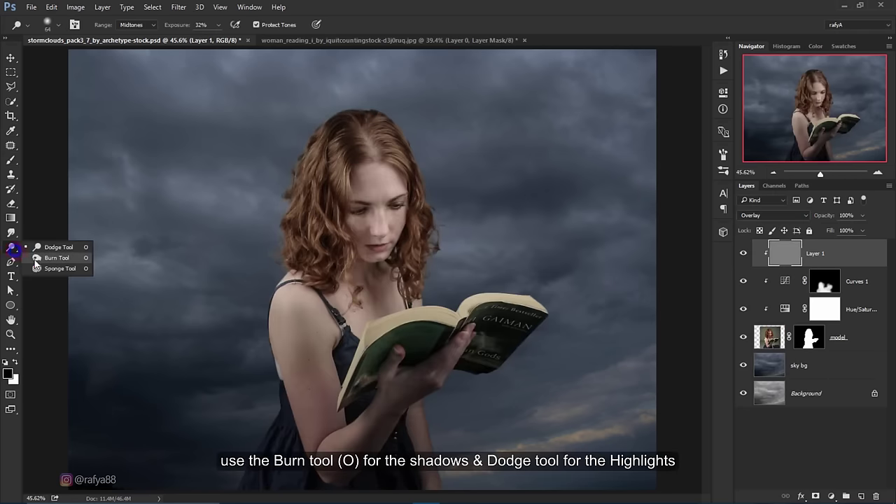
# - Switch to the Burn tool on Midtones with exposure lowered to 42%
pyautogui.click(56, 257)
pyautogui.scroll(3, 300, 410)
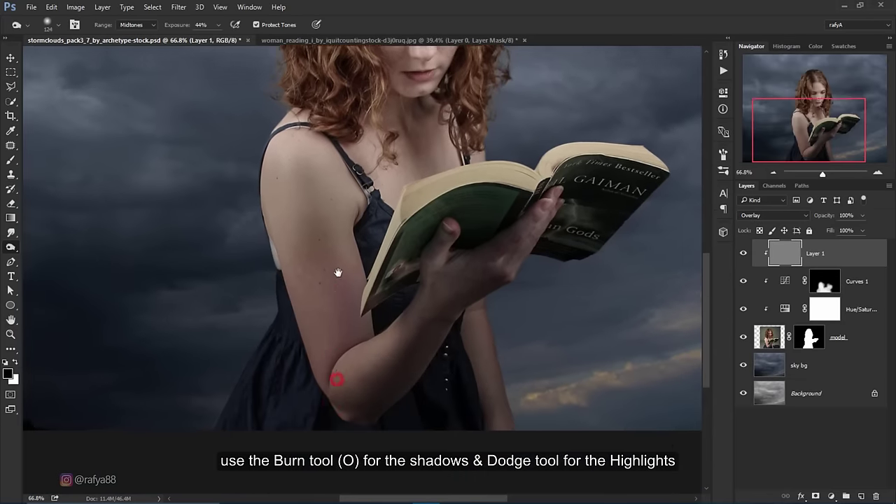
pyautogui.rightClick(420, 298)
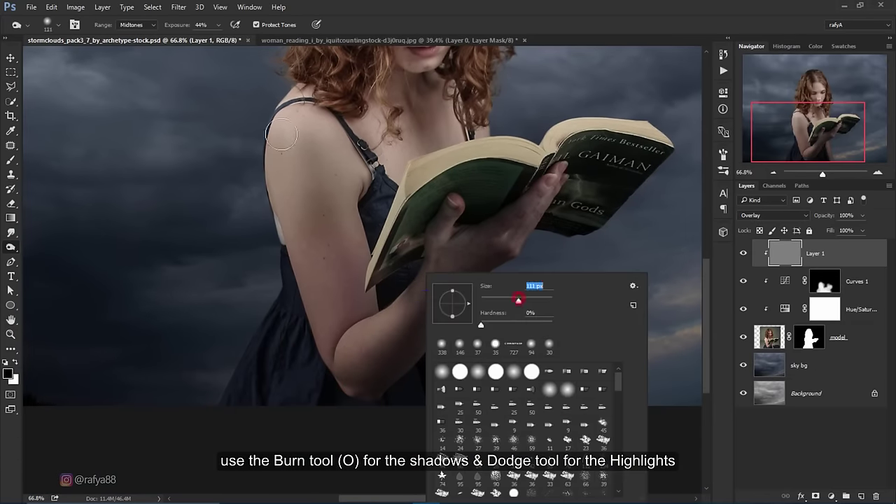
pyautogui.moveTo(187, 31); pyautogui.dragTo(184, 29)
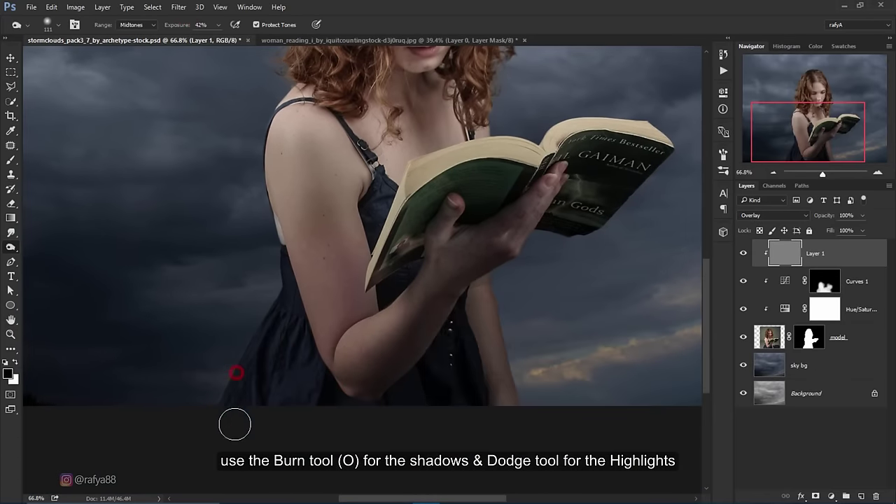
# - Burn shadows along the lower dress, elbow, forearm and dress beside the elbow
pyautogui.moveTo(235, 425); pyautogui.dragTo(270, 406)
pyautogui.moveTo(331, 400); pyautogui.dragTo(350, 399)
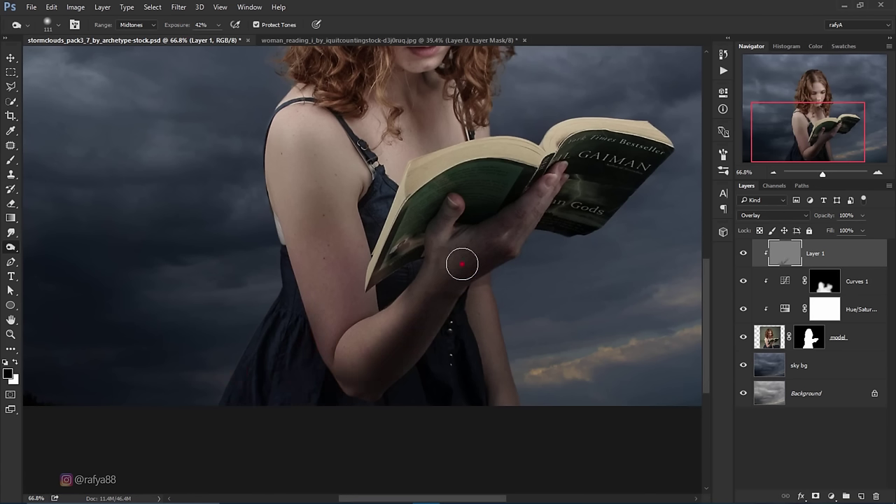
pyautogui.moveTo(462, 264); pyautogui.dragTo(396, 340)
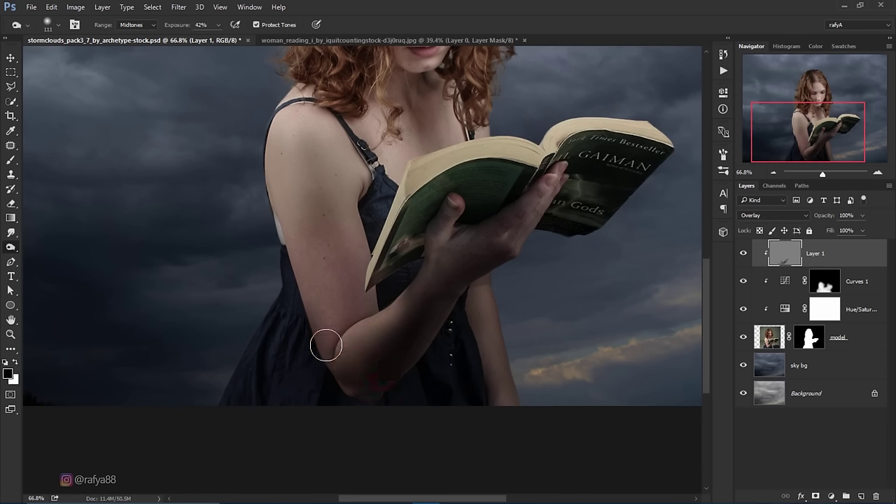
pyautogui.moveTo(312, 359); pyautogui.dragTo(283, 266)
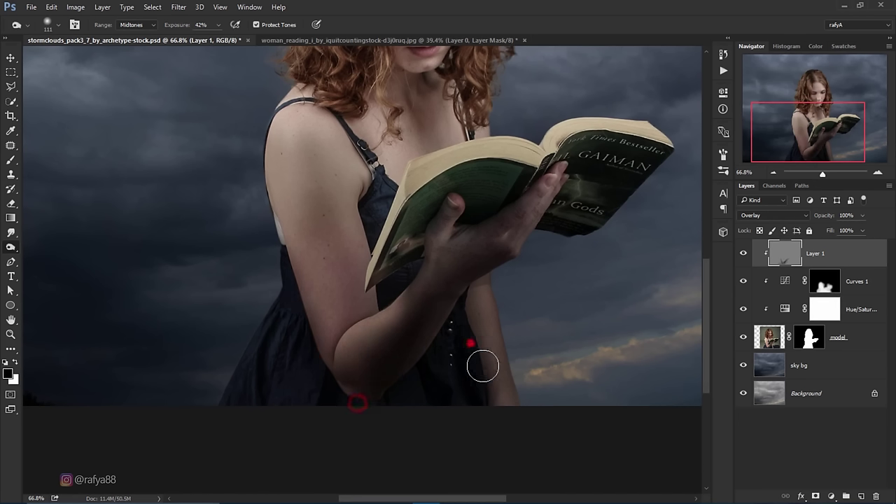
# - Bring the face into view and burn the forehead and brow area
pyautogui.moveTo(438, 296); pyautogui.dragTo(423, 323)
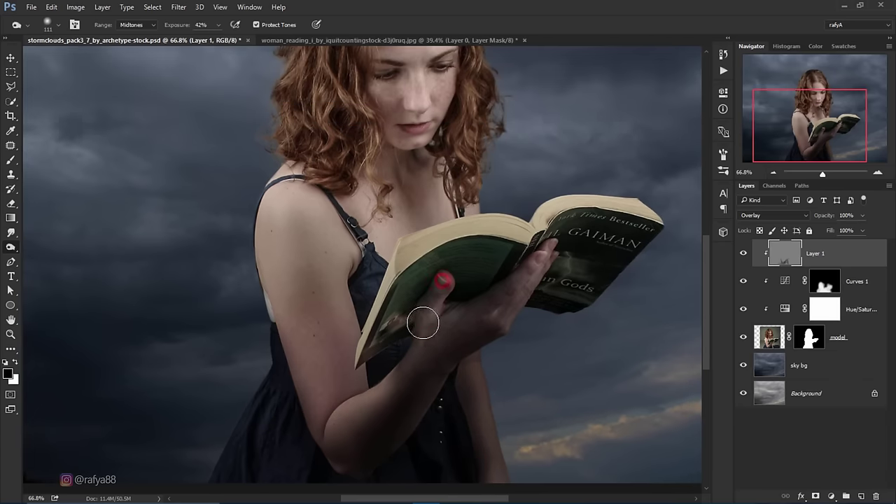
pyautogui.moveTo(403, 151); pyautogui.dragTo(399, 200)
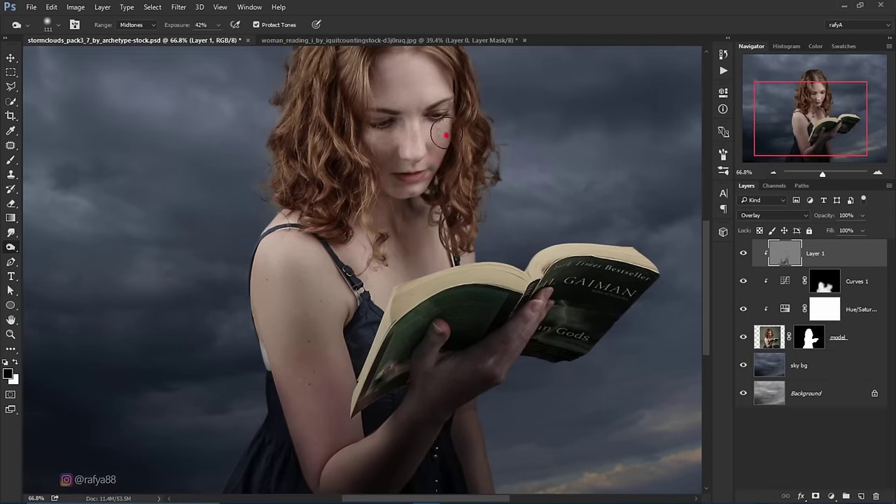
pyautogui.moveTo(442, 135); pyautogui.dragTo(460, 186)
pyautogui.click(411, 126)
pyautogui.click(418, 161)
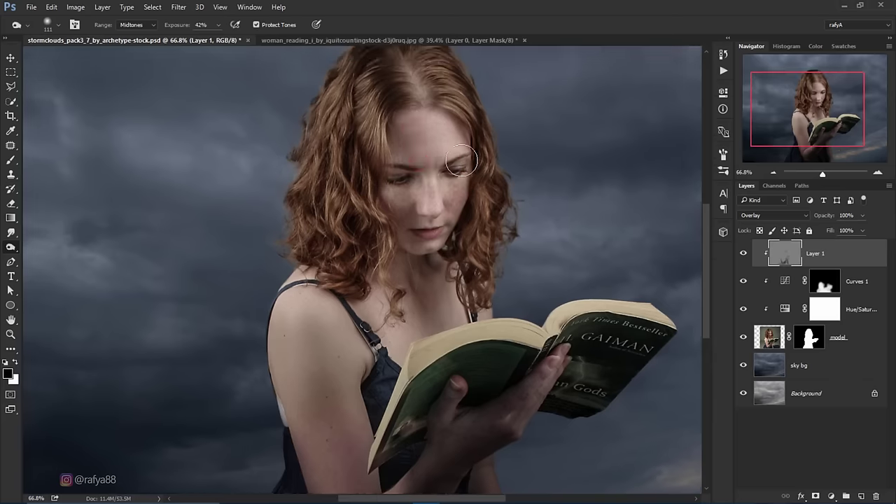
# - Enlarge the burn brush to 183 and darken the chest and strap area
pyautogui.scroll(-3, 420, 210)
pyautogui.scroll(1, 363, 272)
pyautogui.rightClick(333, 305)
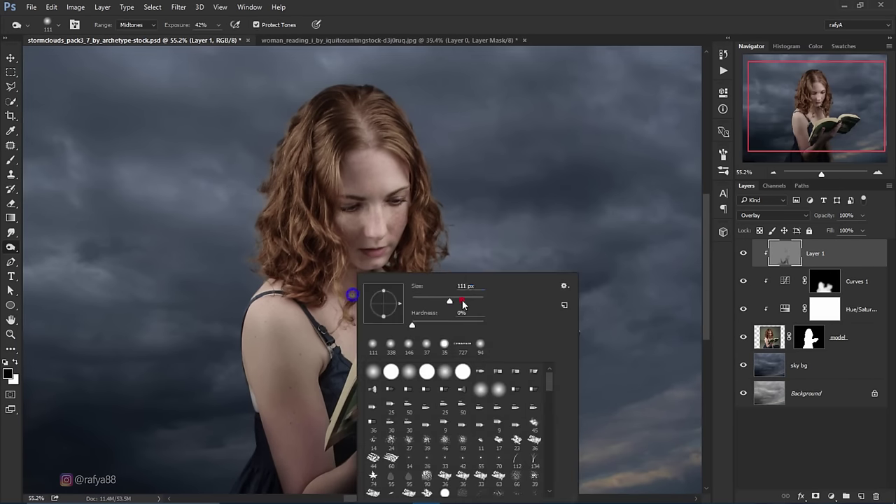
pyautogui.moveTo(439, 300); pyautogui.dragTo(461, 300)
pyautogui.moveTo(329, 310); pyautogui.dragTo(343, 359)
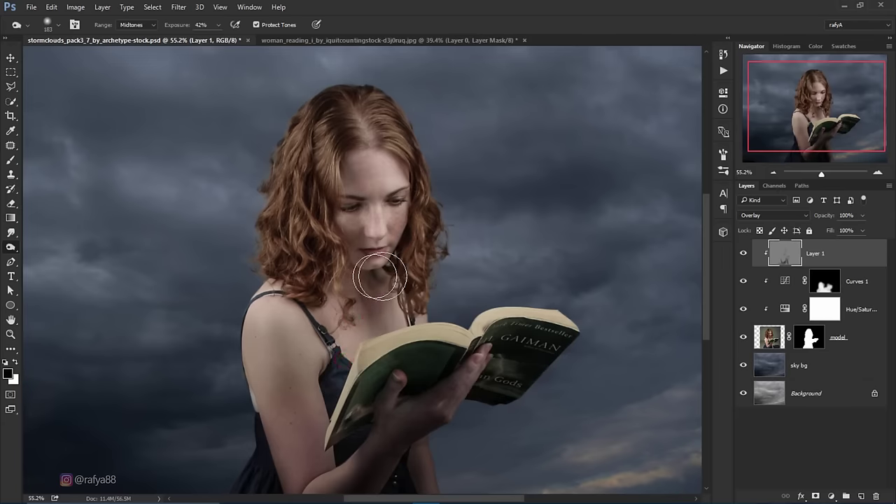
pyautogui.scroll(2, 380, 270)
pyautogui.rightClick(11, 247)
# - Switch to the Dodge tool on Midtones at 34% exposure
pyautogui.click(59, 247)
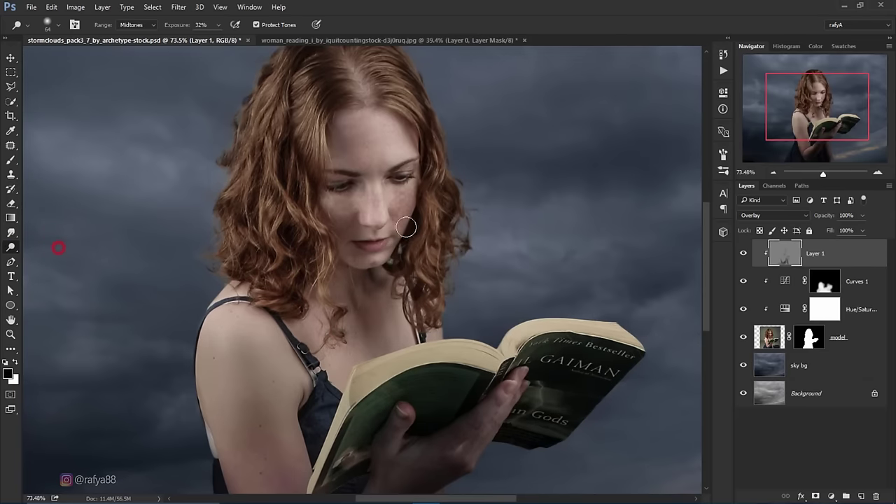
pyautogui.scroll(2, 406, 227)
pyautogui.rightClick(434, 150)
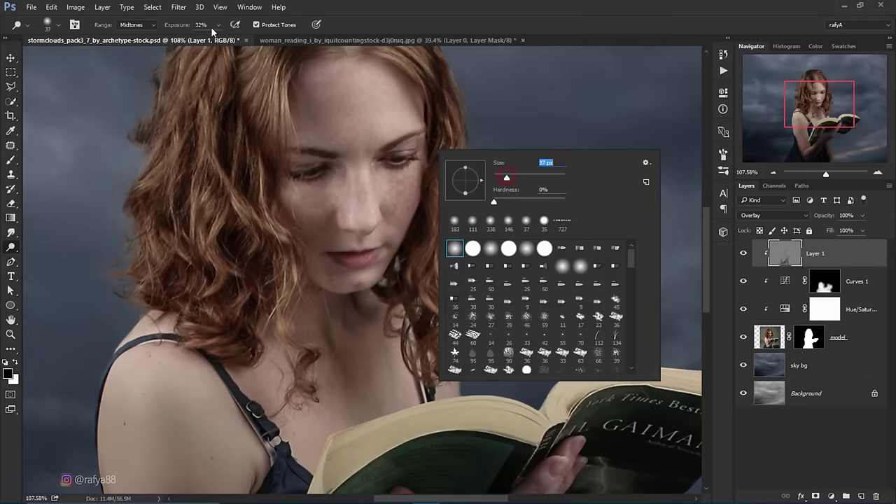
pyautogui.click(183, 27)
pyautogui.scroll(1, 339, 145)
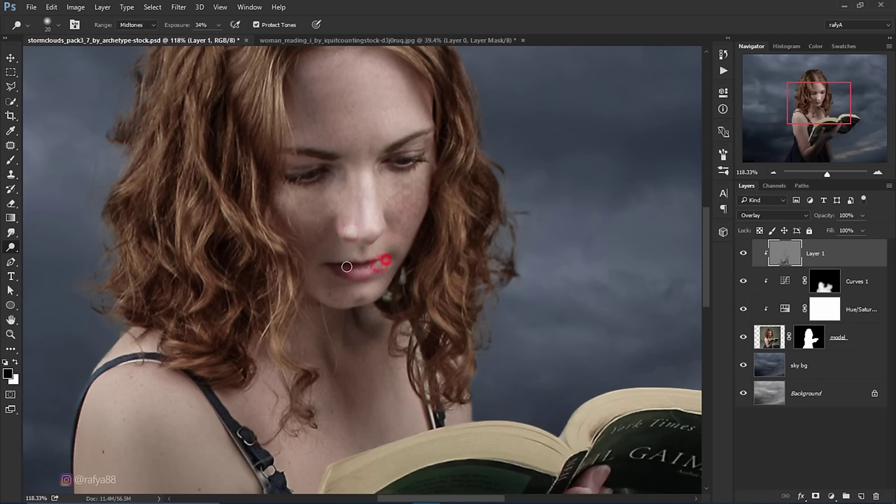
# - Dodge the highlights on the woman's cheeks
pyautogui.click(356, 297)
pyautogui.click(403, 203)
pyautogui.click(412, 188)
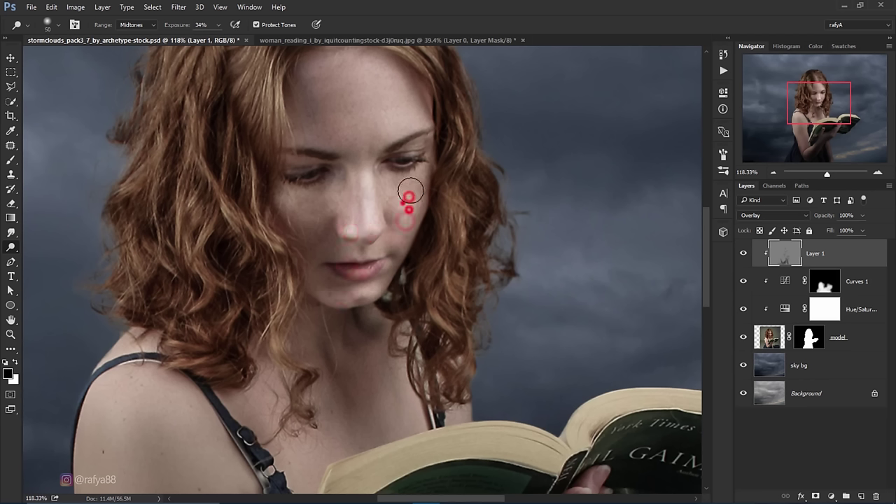
pyautogui.click(408, 228)
pyautogui.click(304, 211)
pyautogui.click(323, 212)
# - With a larger brush, lighten strands of the right-side hair
pyautogui.moveTo(326, 226); pyautogui.dragTo(321, 242)
pyautogui.press(']')
pyautogui.press(']')
pyautogui.press(']')
pyautogui.click(359, 140)
pyautogui.moveTo(426, 260); pyautogui.dragTo(439, 357)
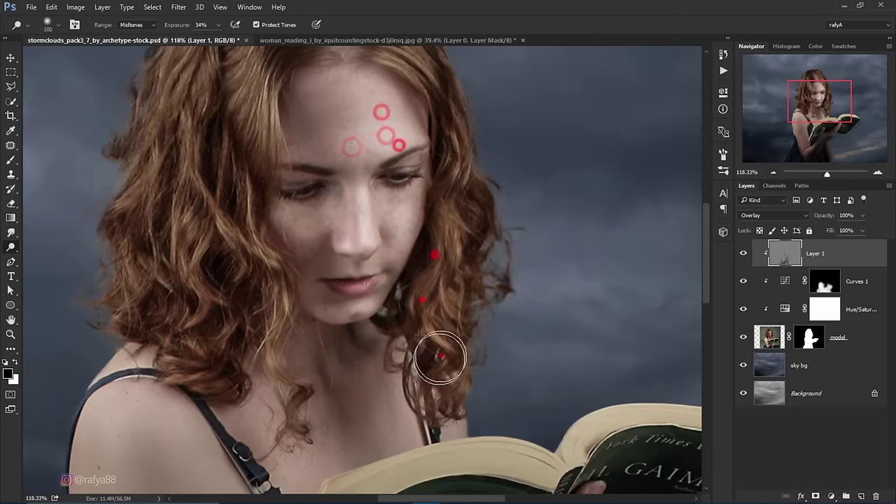
pyautogui.click(447, 206)
pyautogui.click(457, 149)
# - Enlarge the dodge brush to 100 and lighten highlights on the face and hair
pyautogui.click(250, 270)
pyautogui.click(266, 160)
pyautogui.press(']')
pyautogui.press(']')
pyautogui.click(310, 146)
pyautogui.click(316, 257)
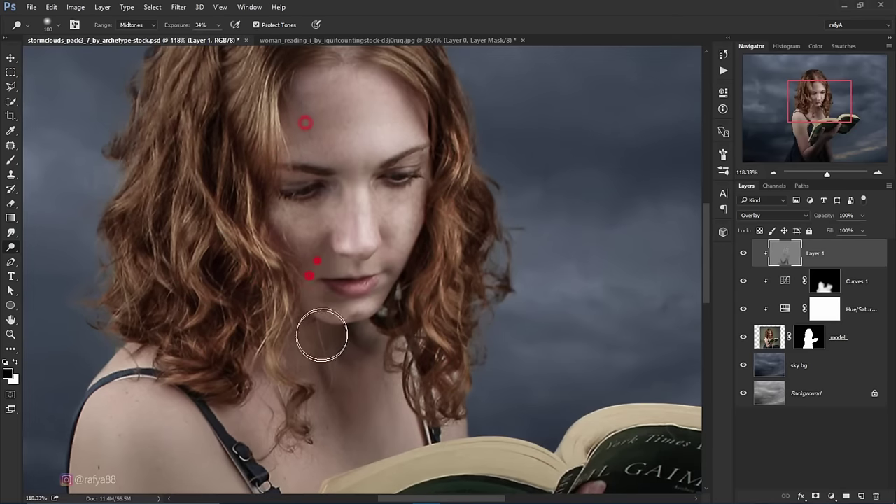
pyautogui.scroll(-3, 392, 259)
# - Compare with Layer 1 hidden, shrink the brush to 80, and lighten the shoulder highlight
pyautogui.click(743, 254)
pyautogui.press('[')
pyautogui.press('[')
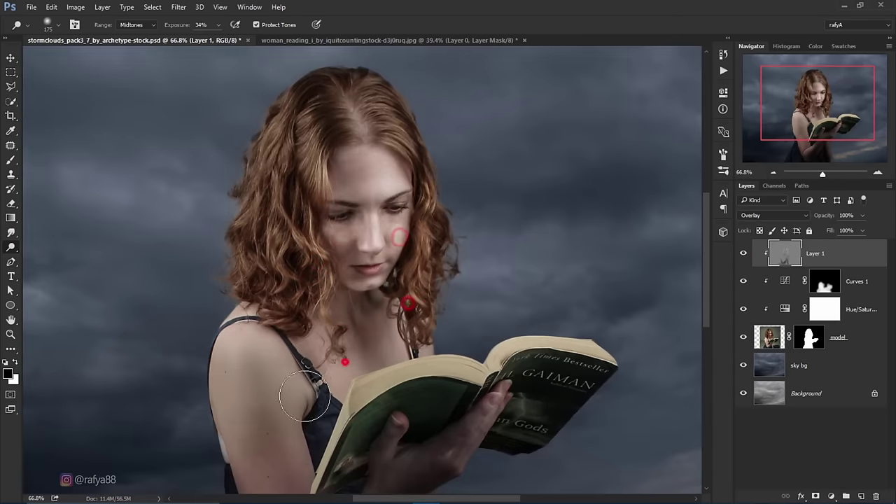
pyautogui.scroll(2, 343, 350)
pyautogui.click(259, 247)
pyautogui.moveTo(297, 340)
pyautogui.mouseDown()
pyautogui.moveTo(319, 455)
pyautogui.moveTo(392, 364)
pyautogui.mouseUp()
pyautogui.scroll(-3, 319, 455)
# - Brighten the upper arm and shoulder with a larger dodge brush
pyautogui.moveTo(260, 203); pyautogui.dragTo(296, 374)
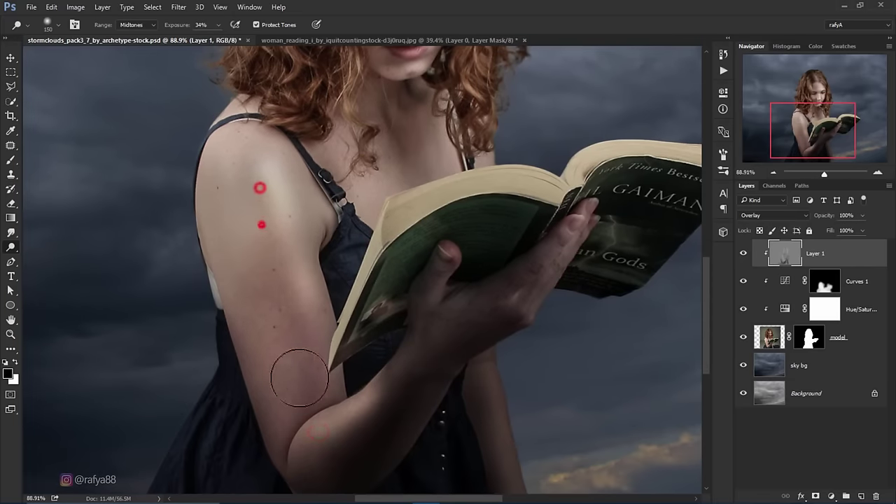
pyautogui.scroll(-2, 266, 210)
pyautogui.press(']')
pyautogui.press(']')
pyautogui.press(']')
pyautogui.moveTo(277, 315); pyautogui.dragTo(273, 378)
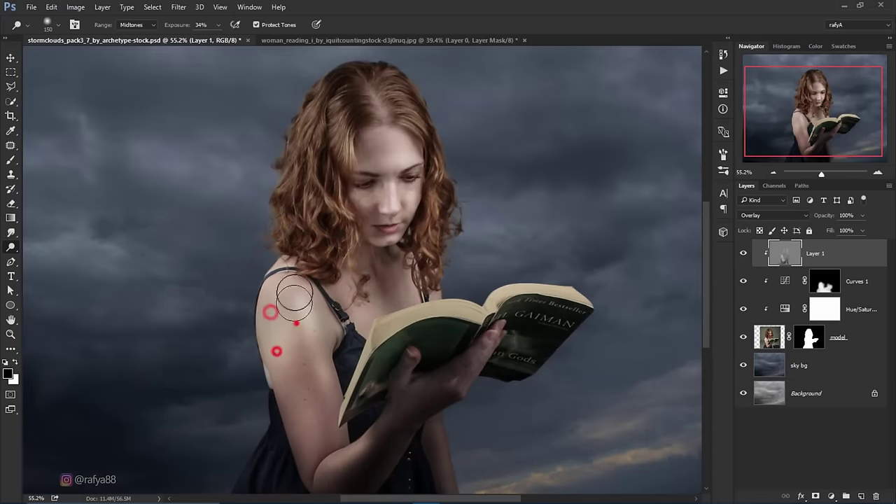
pyautogui.moveTo(296, 296); pyautogui.dragTo(294, 420)
pyautogui.scroll(-1, 309, 465)
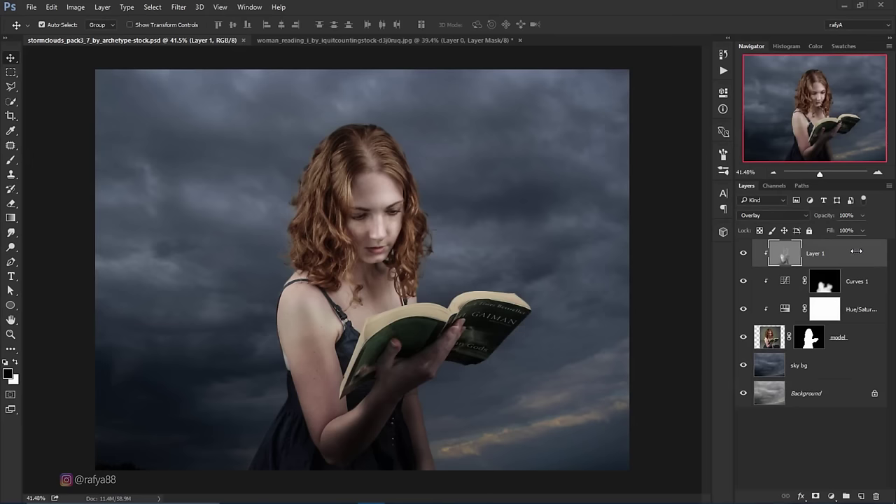
# - Add a clipped Layer 2 and set a soft brush to the sampled dark blue-grey sky colour
pyautogui.click(861, 495)
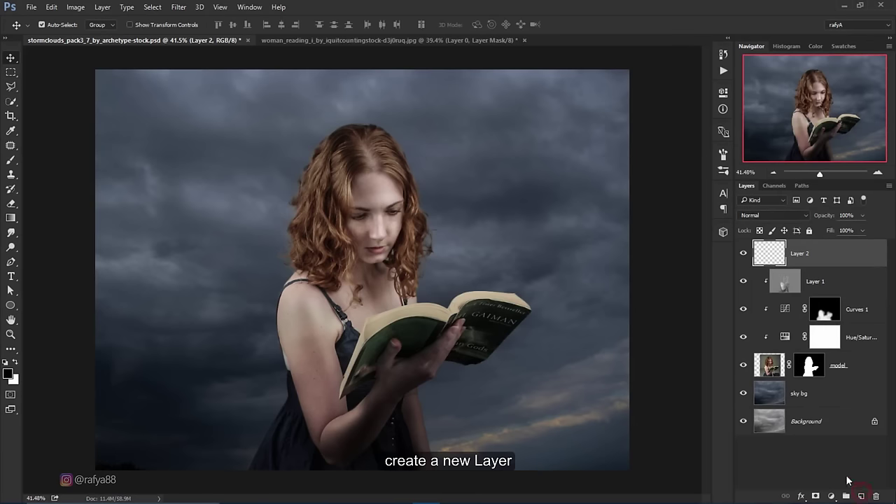
pyautogui.rightClick(833, 257)
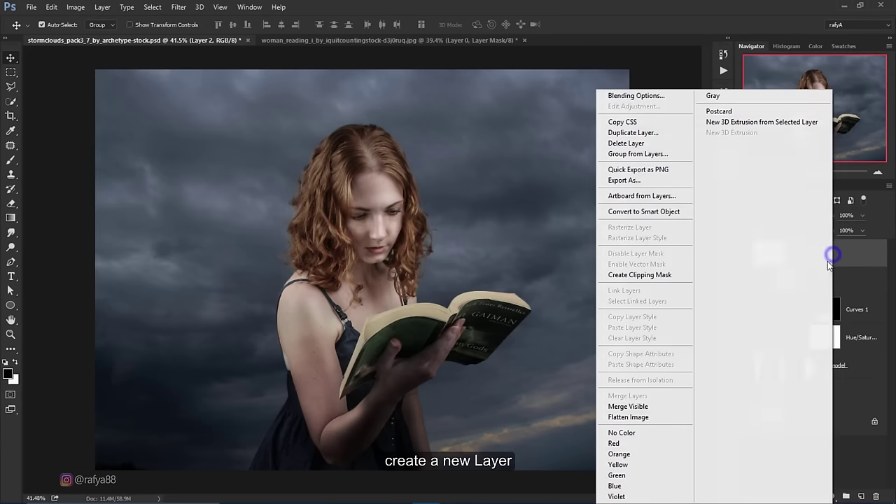
pyautogui.click(628, 277)
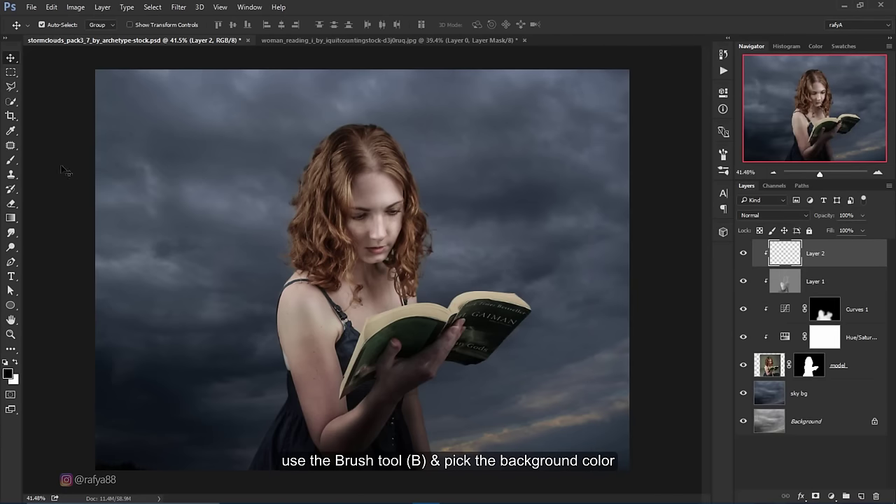
pyautogui.click(11, 161)
pyautogui.click(8, 374)
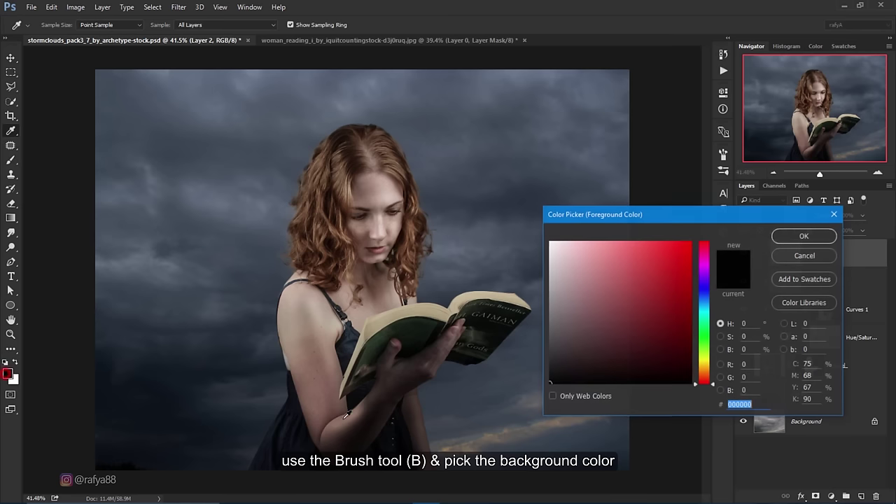
pyautogui.click(444, 400)
pyautogui.click(796, 238)
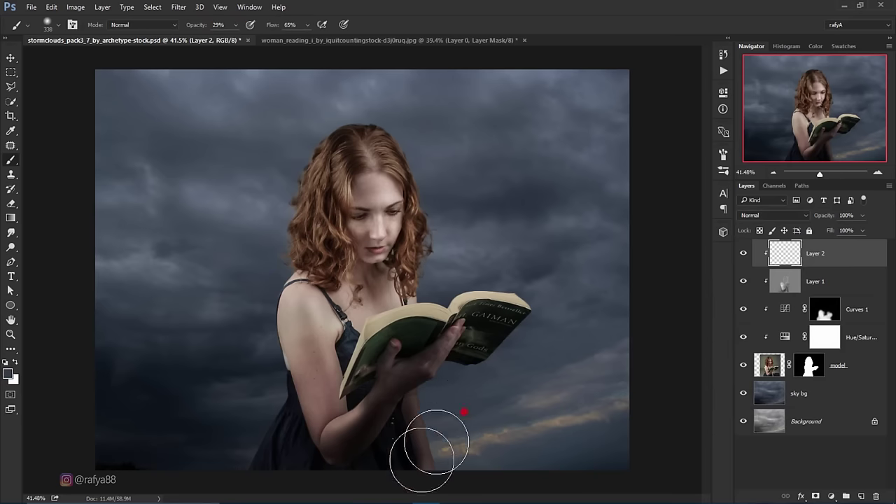
# - Paint 29%-opacity sky haze over the lower dress, book edge, hand and sunset streak
pyautogui.moveTo(420, 450)
pyautogui.mouseDown()
pyautogui.moveTo(443, 410)
pyautogui.moveTo(406, 480)
pyautogui.mouseUp()
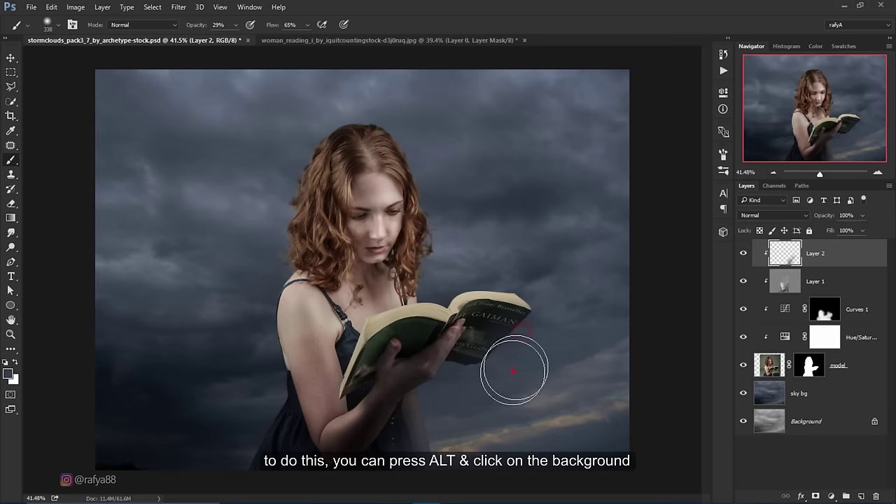
pyautogui.keyDown('alt'); pyautogui.click(545, 327); pyautogui.keyUp('alt')
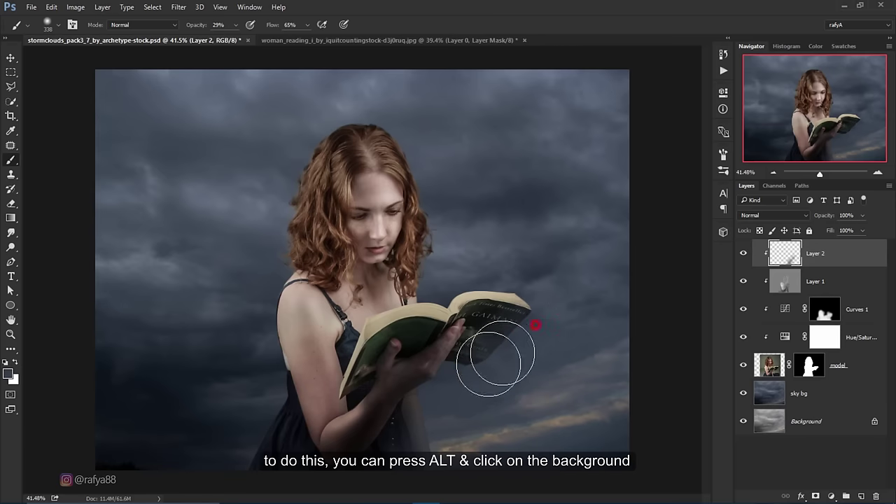
pyautogui.moveTo(467, 349)
pyautogui.mouseDown()
pyautogui.moveTo(441, 390)
pyautogui.moveTo(456, 455)
pyautogui.mouseUp()
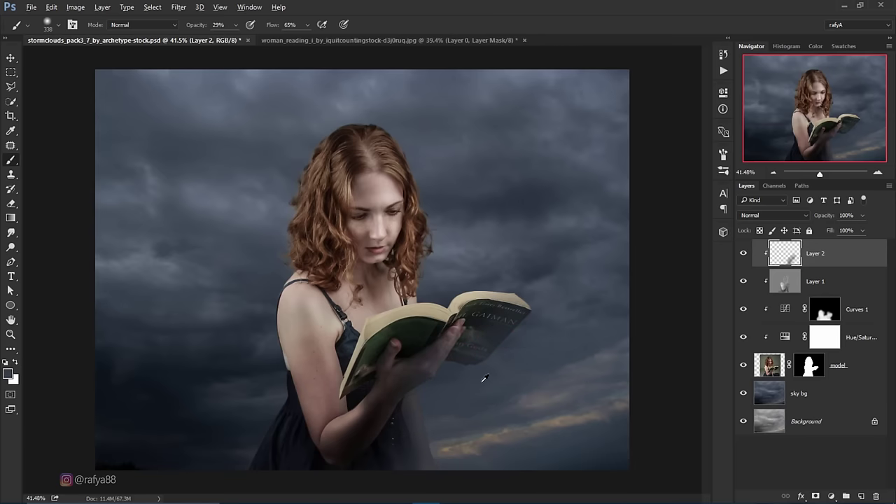
pyautogui.moveTo(508, 355); pyautogui.dragTo(545, 353)
pyautogui.click(484, 420)
pyautogui.moveTo(443, 455); pyautogui.dragTo(450, 480)
# - Haze the lower-left dress, its left edge and the area near the waist
pyautogui.moveTo(257, 438); pyautogui.dragTo(242, 453)
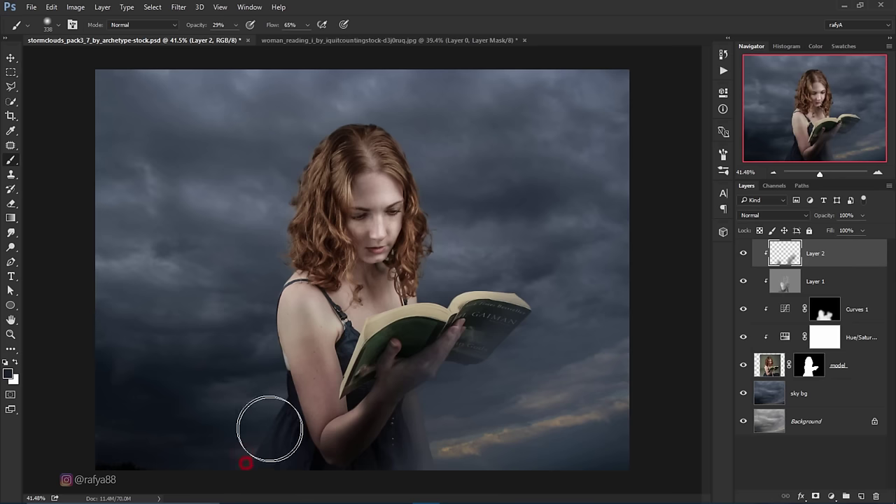
pyautogui.moveTo(242, 453); pyautogui.dragTo(206, 462)
pyautogui.click(254, 448)
pyautogui.moveTo(262, 468); pyautogui.dragTo(340, 460)
pyautogui.click(296, 413)
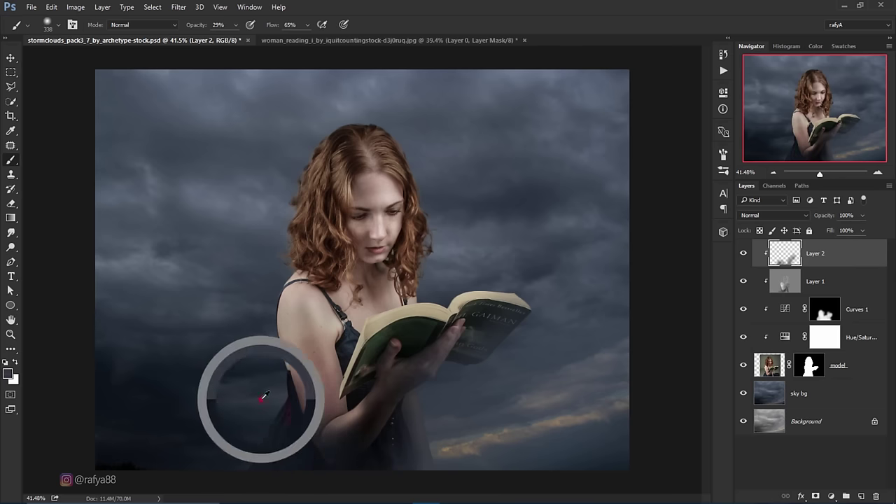
pyautogui.moveTo(260, 395); pyautogui.dragTo(289, 380)
# - Dab haze along the left shoulder, left arm edge and the hair's left edge
pyautogui.click(261, 343)
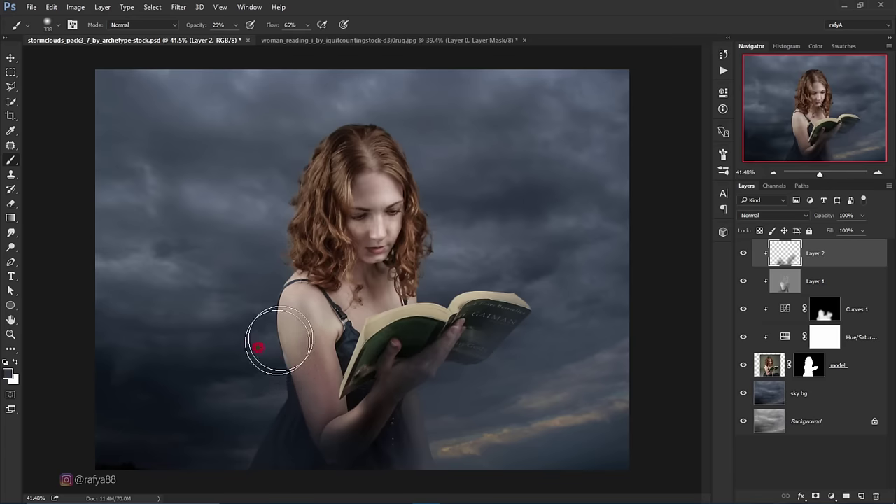
pyautogui.click(260, 328)
pyautogui.click(279, 310)
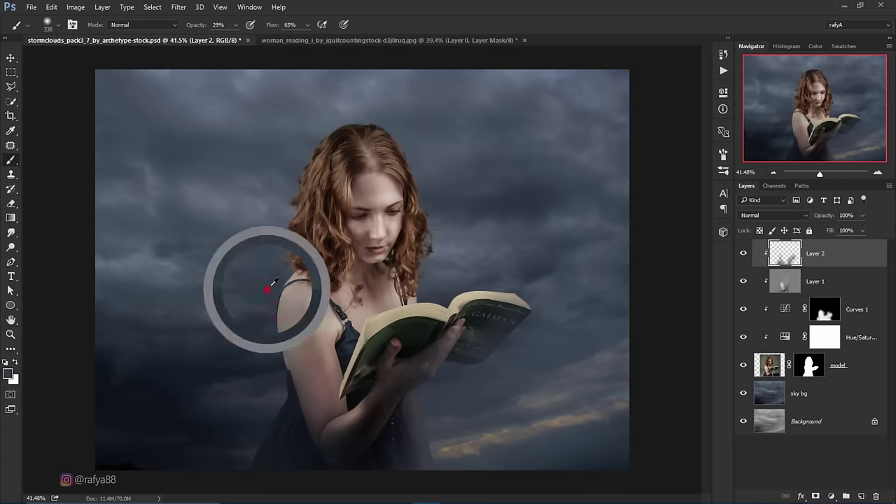
pyautogui.click(265, 255)
pyautogui.click(288, 231)
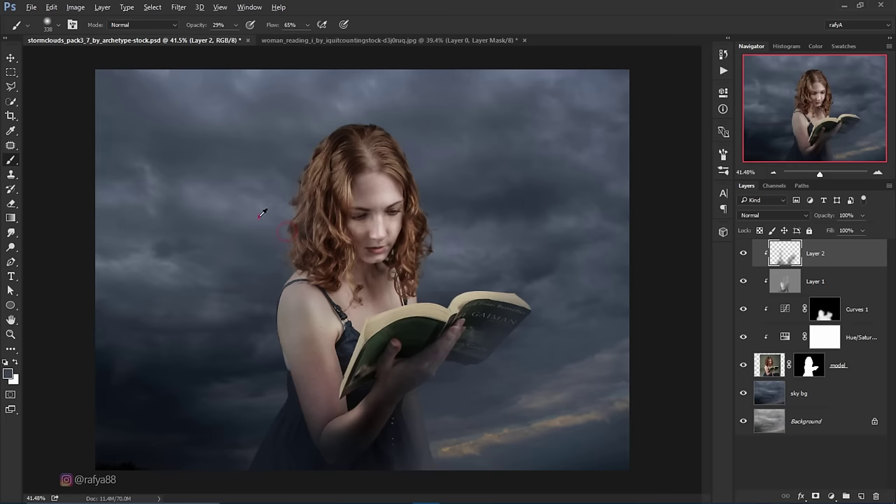
pyautogui.click(296, 200)
pyautogui.click(259, 216)
pyautogui.click(238, 245)
pyautogui.click(278, 256)
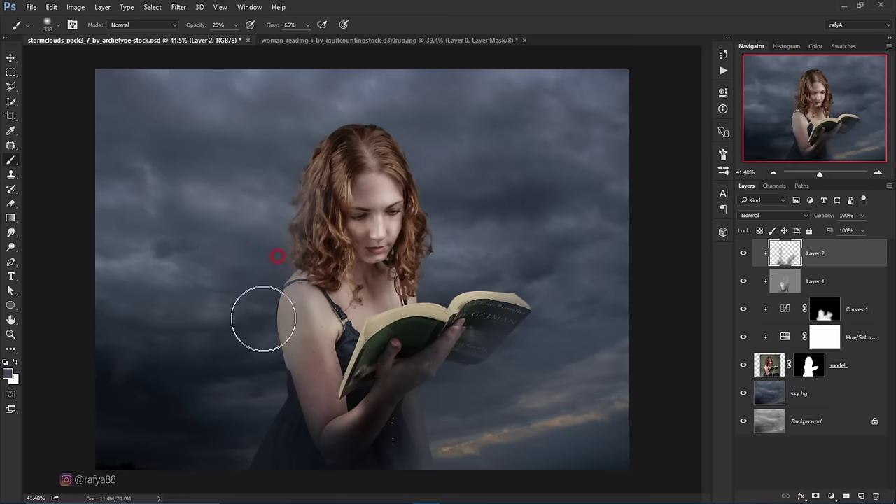
# - Haze along the hair's right edge and across the top of the hair
pyautogui.click(438, 264)
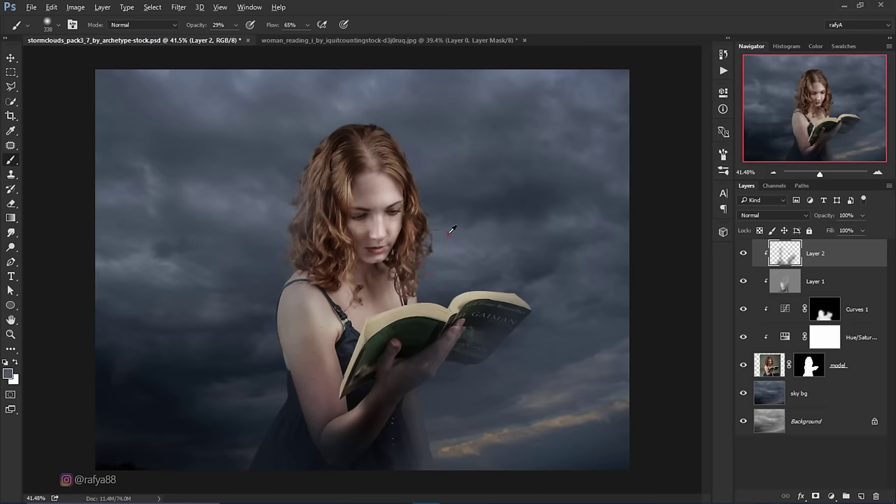
pyautogui.click(441, 230)
pyautogui.click(424, 202)
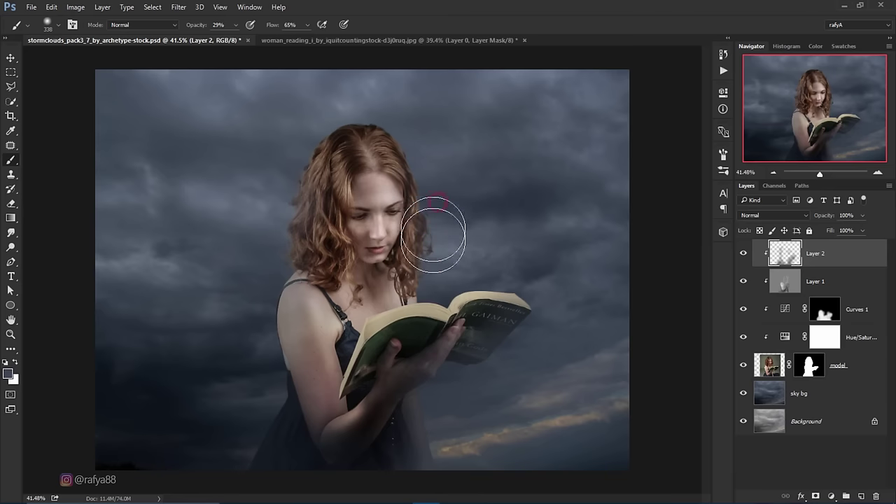
pyautogui.click(436, 184)
pyautogui.click(410, 149)
pyautogui.click(420, 131)
pyautogui.click(380, 130)
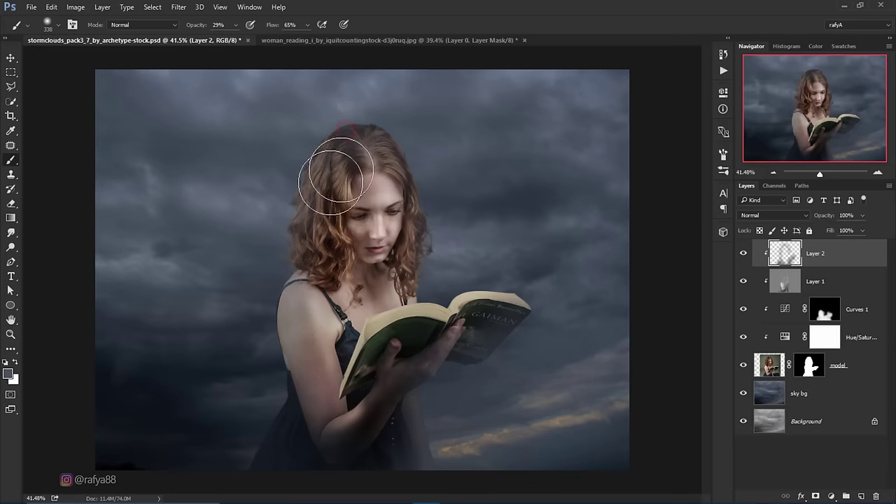
pyautogui.click(400, 140)
pyautogui.click(432, 209)
# - Dab haze onto the left arm, then zoom out to see the whole image
pyautogui.click(290, 294)
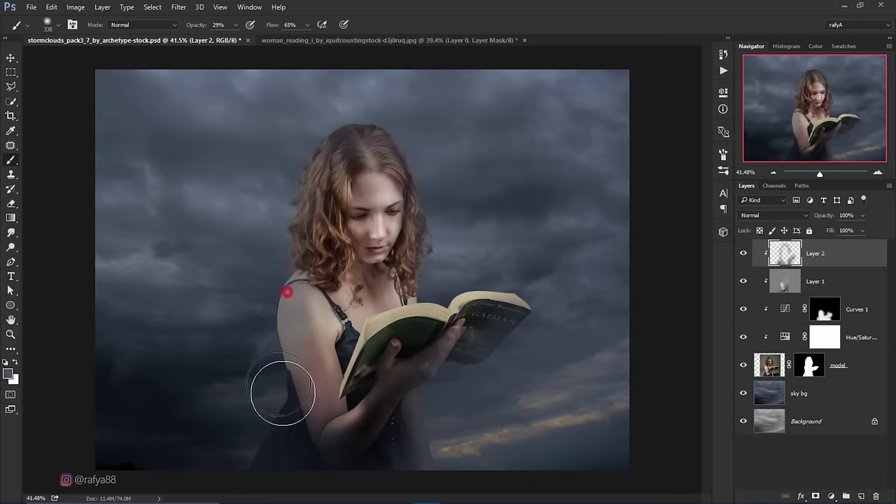
pyautogui.click(252, 352)
pyautogui.click(298, 373)
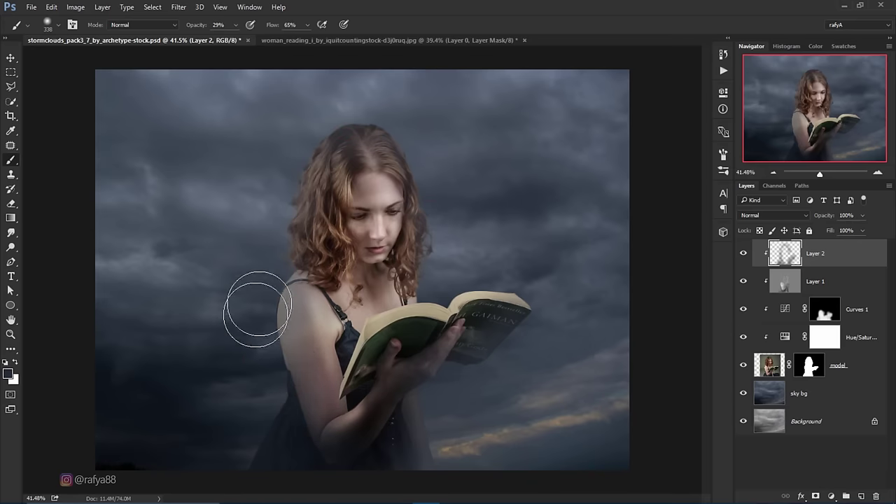
pyautogui.hotkey('ctrl', '-')
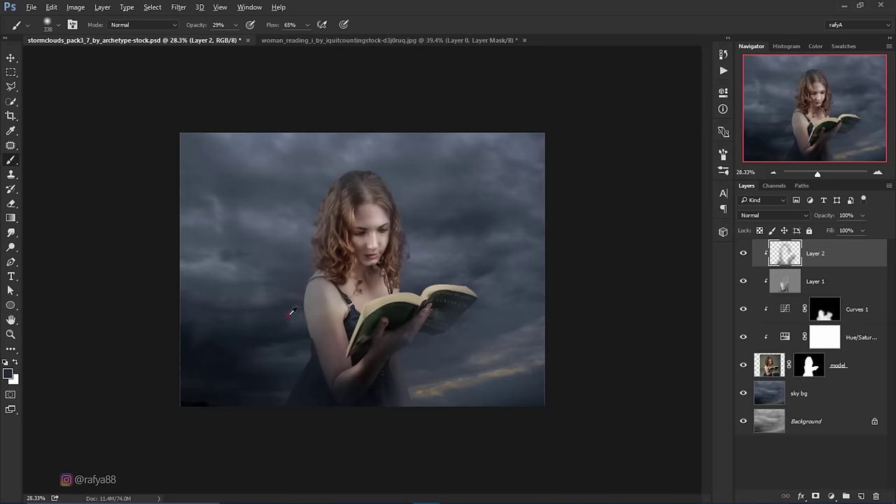
# - Extend the haze over the sky left of the arm, the shoulder and the lower-left dress
pyautogui.moveTo(298, 321); pyautogui.dragTo(298, 378)
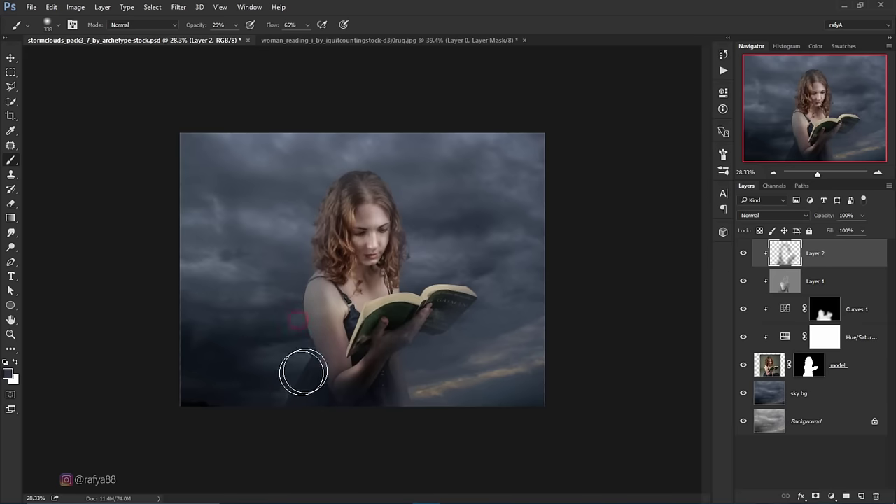
pyautogui.click(277, 310)
pyautogui.moveTo(328, 298); pyautogui.dragTo(322, 330)
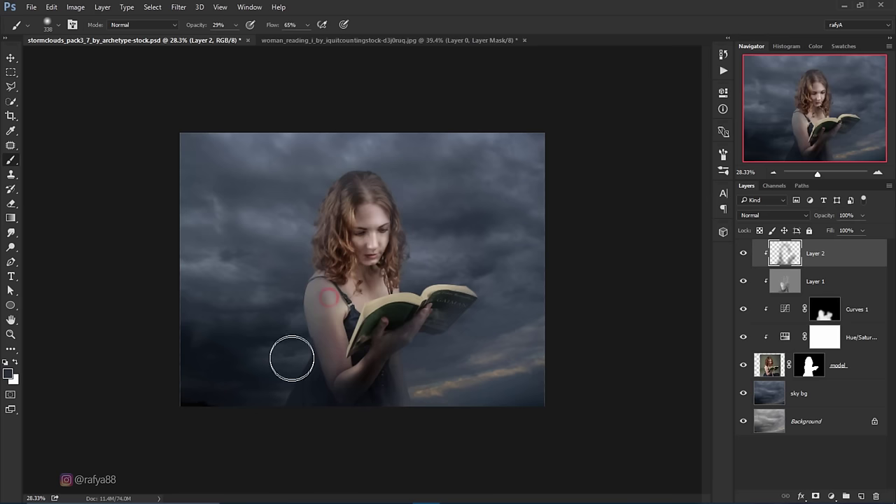
pyautogui.click(292, 327)
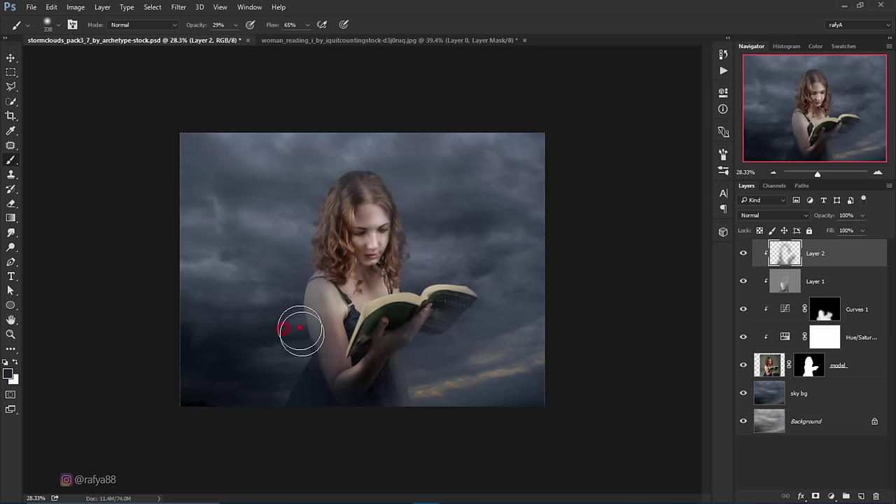
pyautogui.moveTo(277, 363); pyautogui.dragTo(313, 385)
pyautogui.click(264, 374)
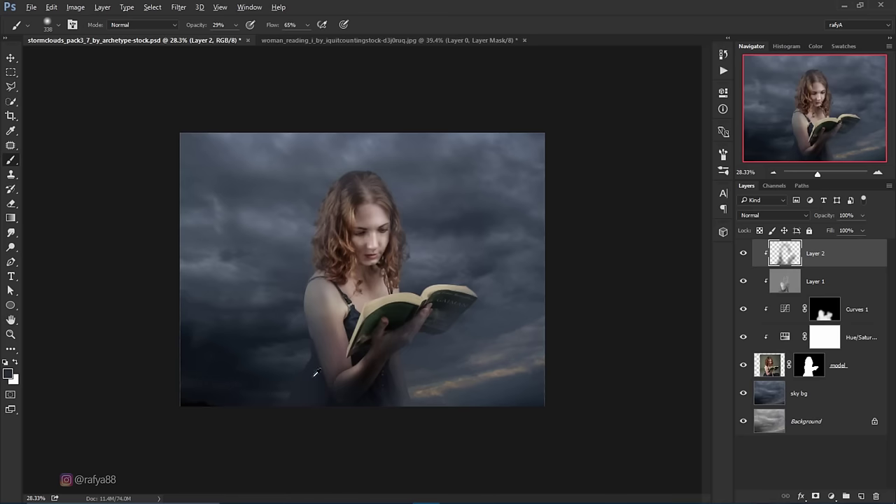
# - Dab haze near the sky's orange streak
pyautogui.click(372, 385)
pyautogui.click(438, 370)
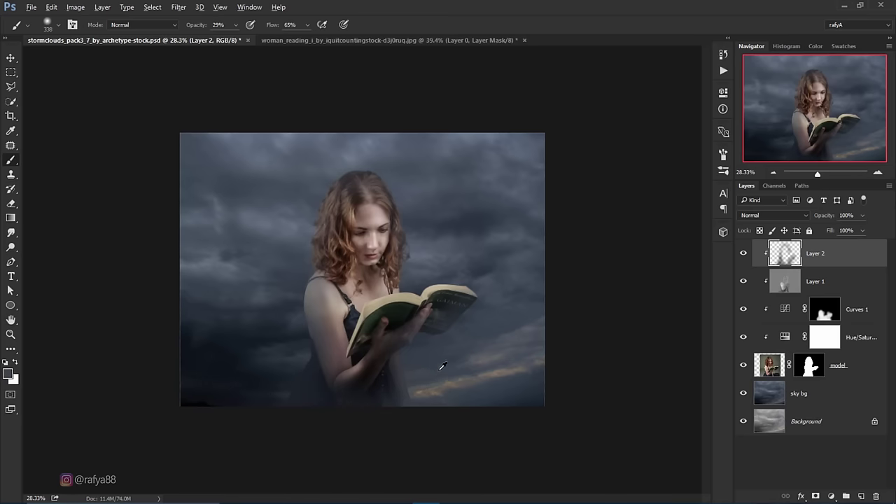
pyautogui.click(403, 383)
pyautogui.scroll(2, 444, 408)
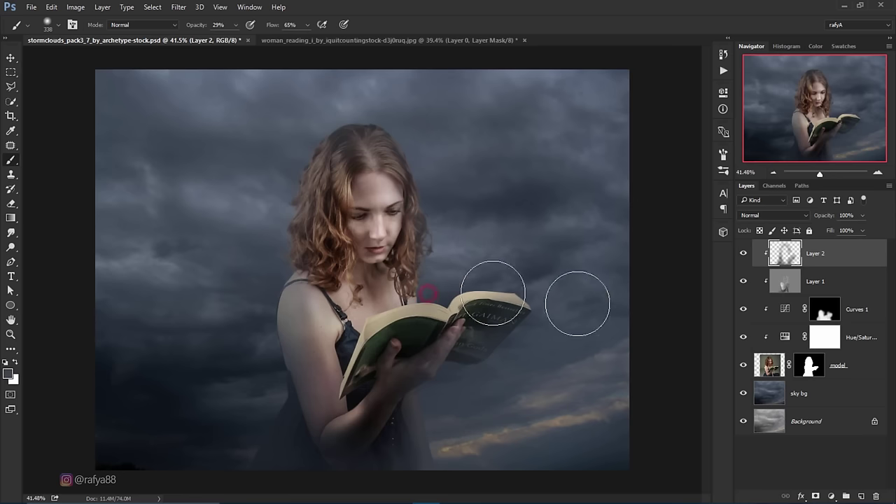
# - Toggle Layer 2 to compare, then lower its opacity to 89%
pyautogui.click(742, 254)
pyautogui.click(743, 254)
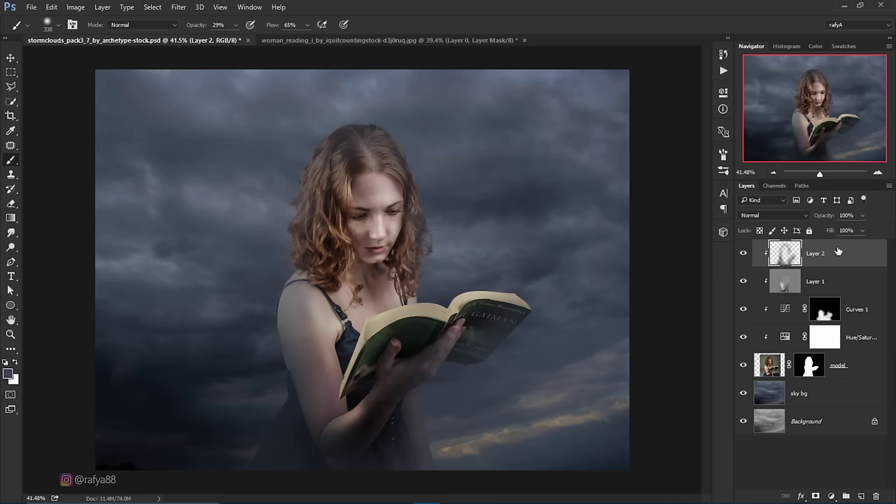
pyautogui.moveTo(823, 218); pyautogui.dragTo(818, 220)
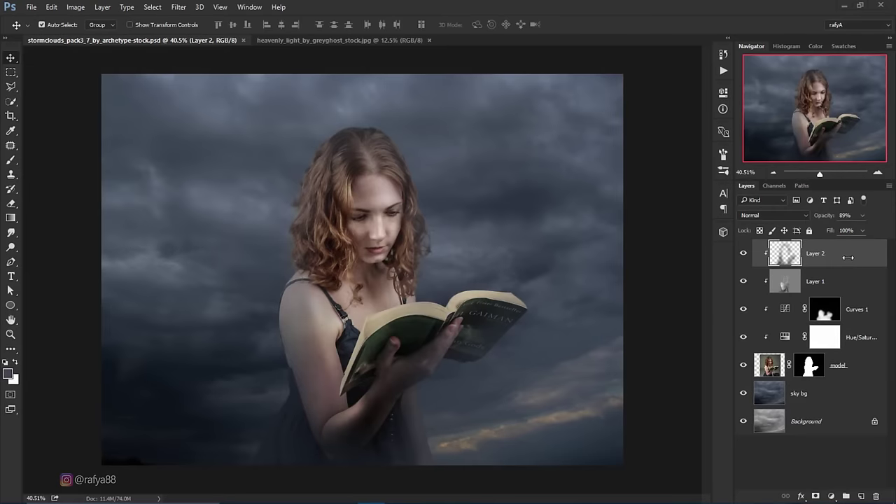
# - Add an empty Layer 3 above Layer 2 and zoom in close on the open book
pyautogui.click(848, 259)
pyautogui.click(861, 495)
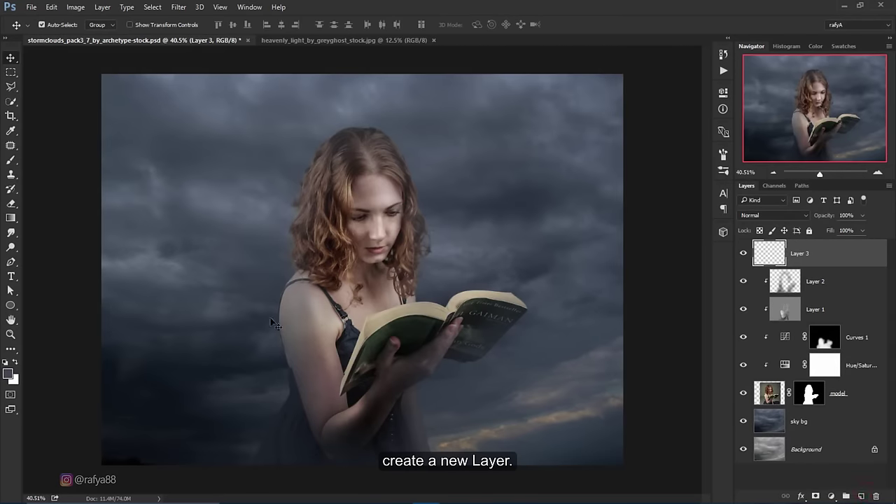
pyautogui.click(14, 266)
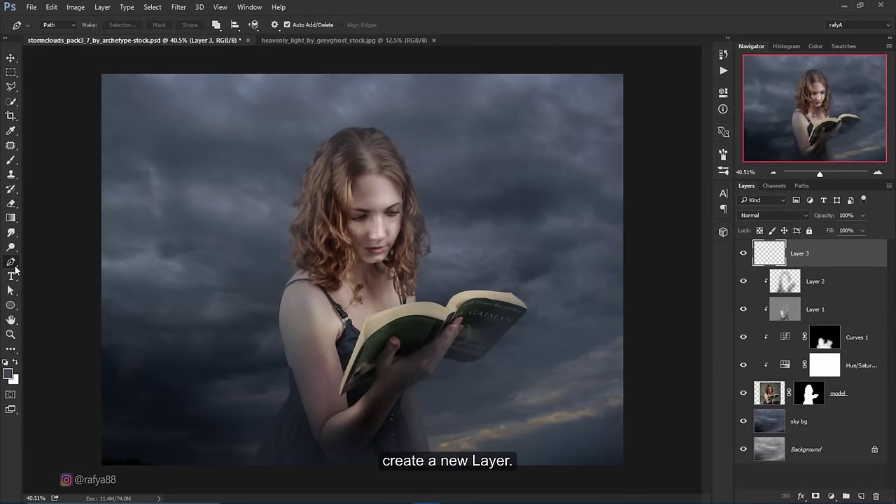
pyautogui.click(13, 88)
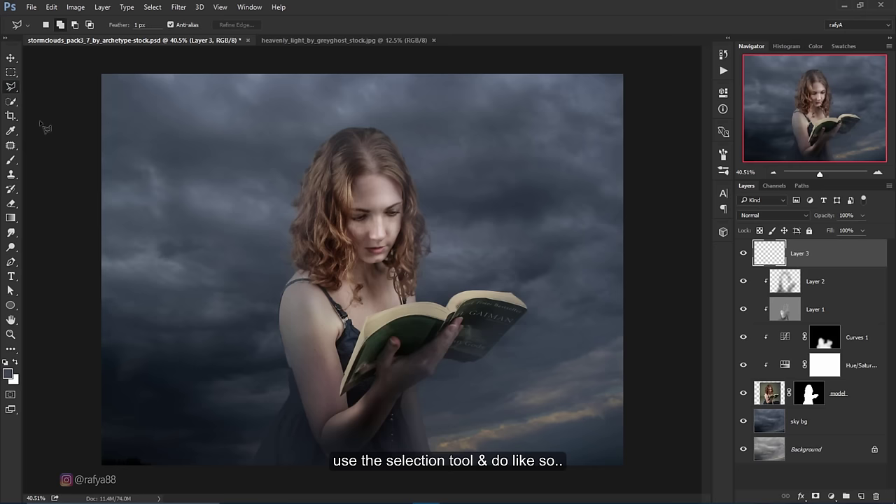
pyautogui.click(879, 173)
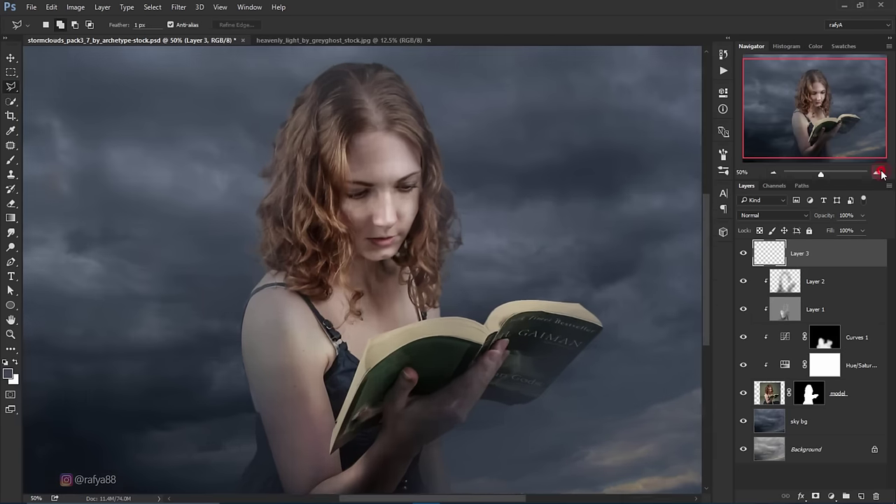
pyautogui.click(879, 173)
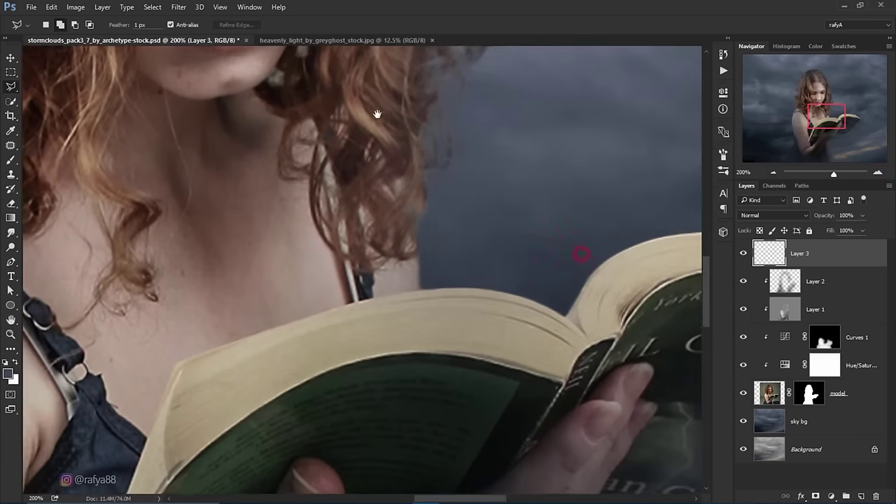
pyautogui.moveTo(580, 254); pyautogui.dragTo(385, 207)
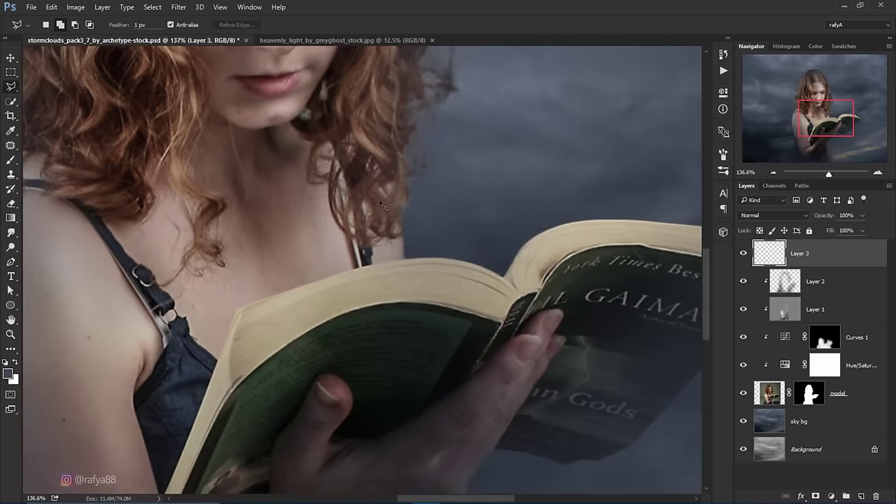
pyautogui.moveTo(525, 185); pyautogui.dragTo(404, 200)
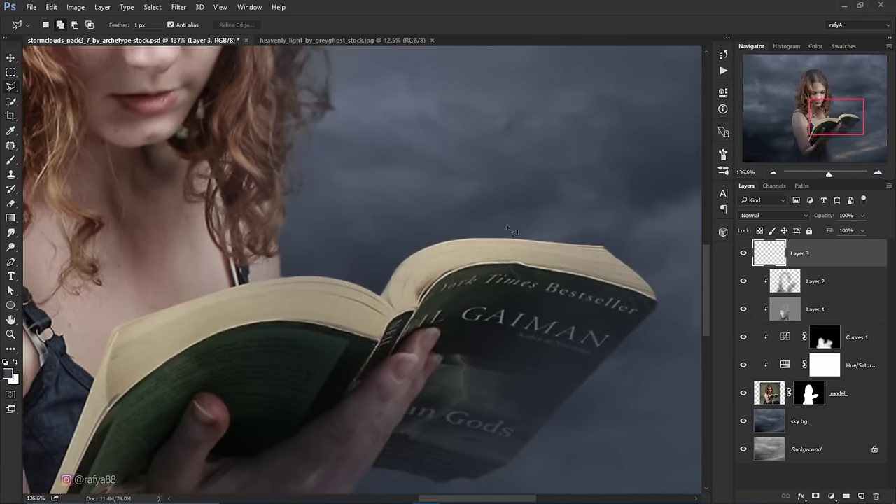
pyautogui.scroll(2, 509, 229)
pyautogui.scroll(2, 544, 256)
pyautogui.scroll(2, 560, 226)
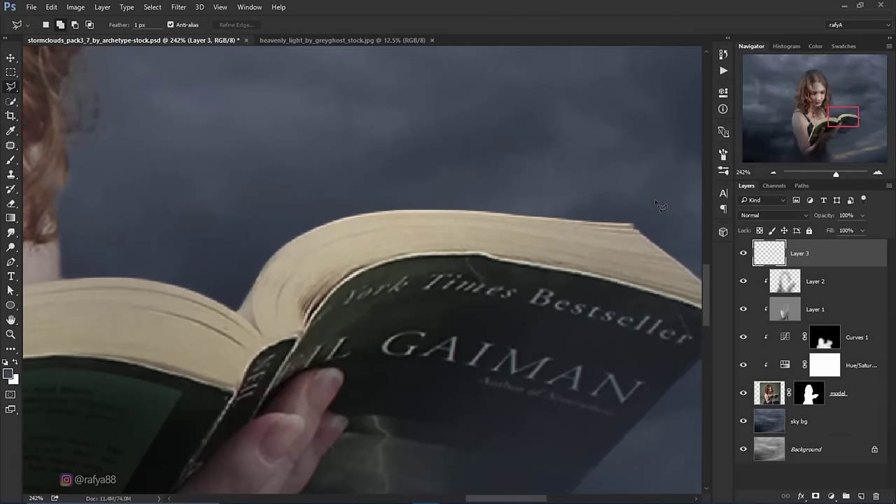
# - Trace a Polygonal Lasso outline along the book's top edge down toward her neck
pyautogui.click(654, 200)
pyautogui.click(632, 225)
pyautogui.click(583, 218)
pyautogui.click(514, 212)
pyautogui.click(445, 209)
pyautogui.click(352, 216)
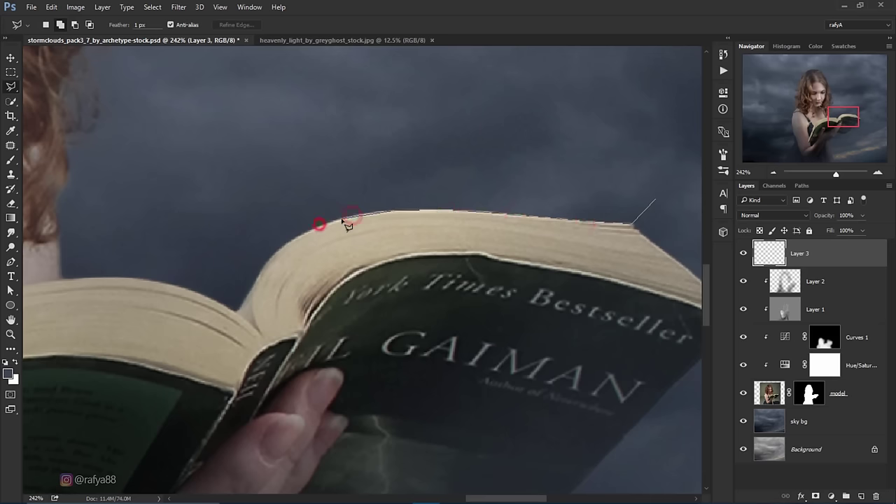
pyautogui.click(310, 236)
pyautogui.click(270, 257)
pyautogui.click(253, 284)
pyautogui.click(238, 313)
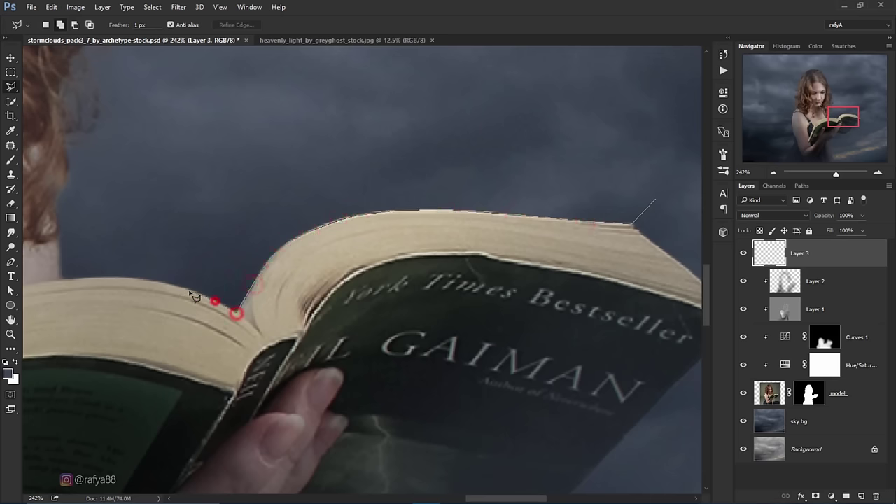
pyautogui.click(326, 282)
pyautogui.click(246, 281)
# - Extend the outline up through the sky beside her face and close it into a selection
pyautogui.moveTo(216, 306); pyautogui.dragTo(395, 242)
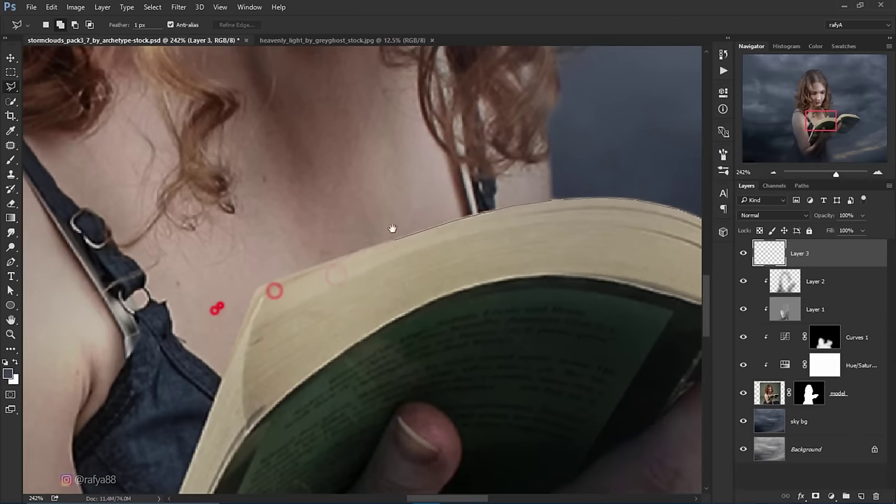
pyautogui.click(292, 276)
pyautogui.click(256, 289)
pyautogui.click(161, 116)
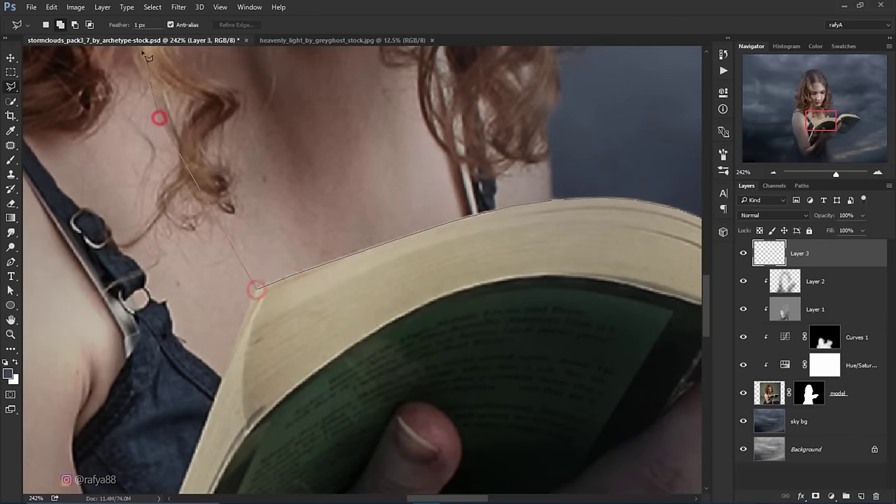
pyautogui.moveTo(230, 276)
pyautogui.mouseDown()
pyautogui.moveTo(564, 90)
pyautogui.moveTo(397, 119)
pyautogui.mouseUp()
pyautogui.click(535, 208)
pyautogui.scroll(-5, 584, 267)
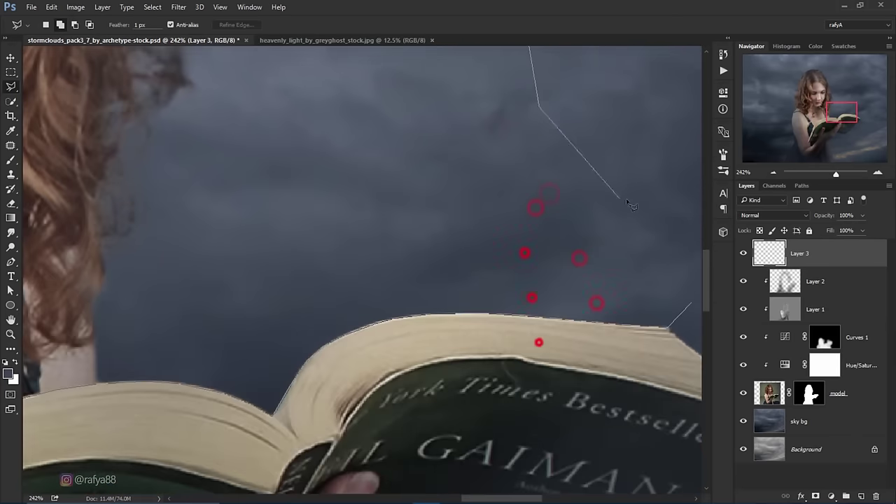
pyautogui.click(661, 152)
pyautogui.doubleClick(690, 300)
pyautogui.hotkey('ctrl', '0')
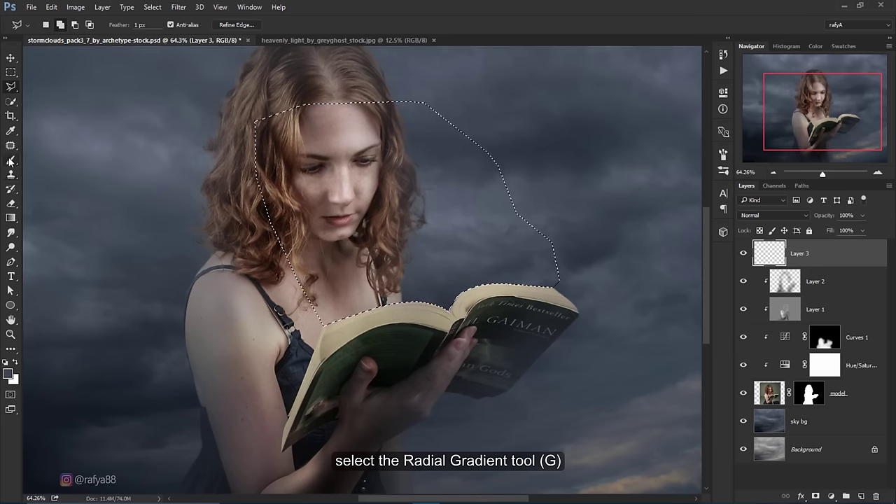
# - Set the Gradient tool's foreground colour to light orange fbcc7b
pyautogui.click(10, 218)
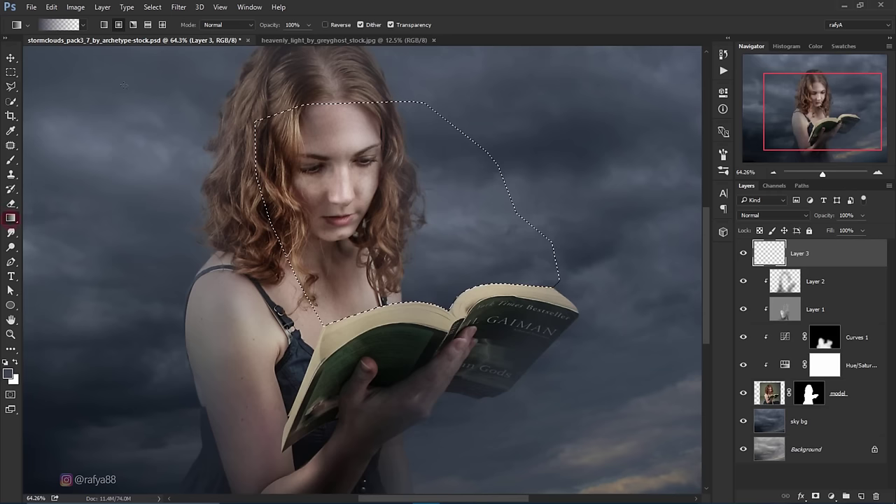
pyautogui.click(8, 373)
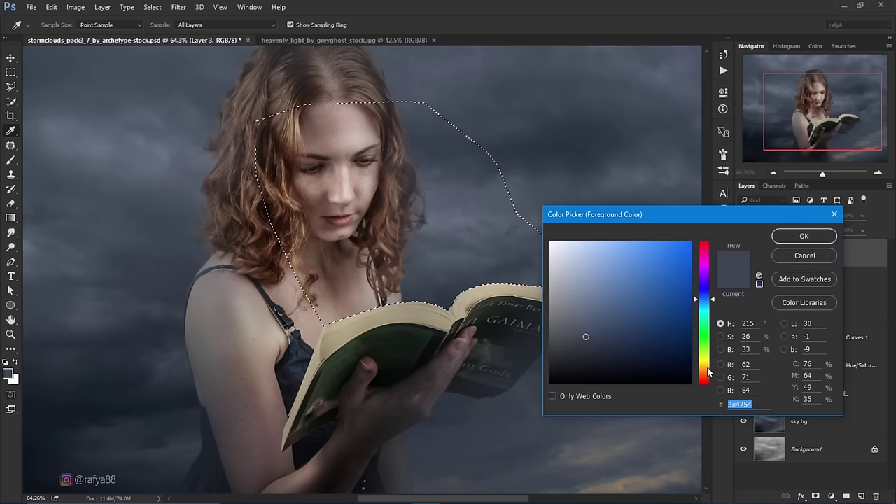
pyautogui.click(706, 367)
pyautogui.moveTo(622, 266); pyautogui.dragTo(623, 243)
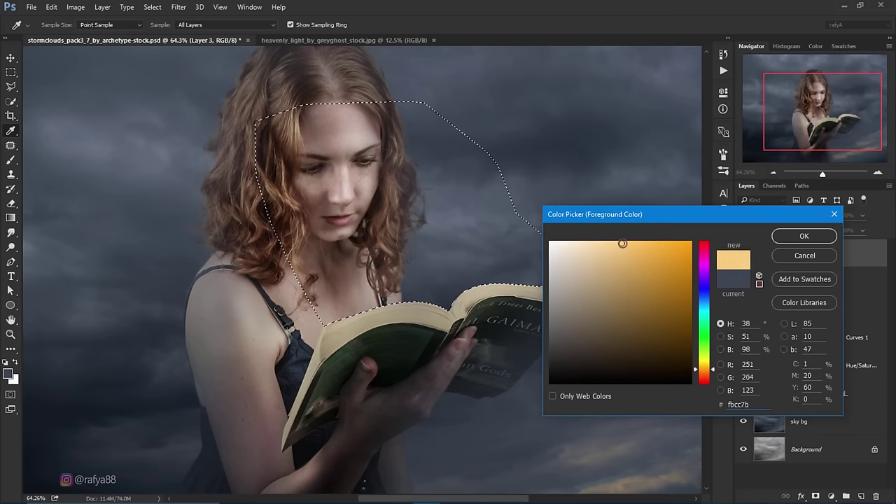
pyautogui.click(804, 236)
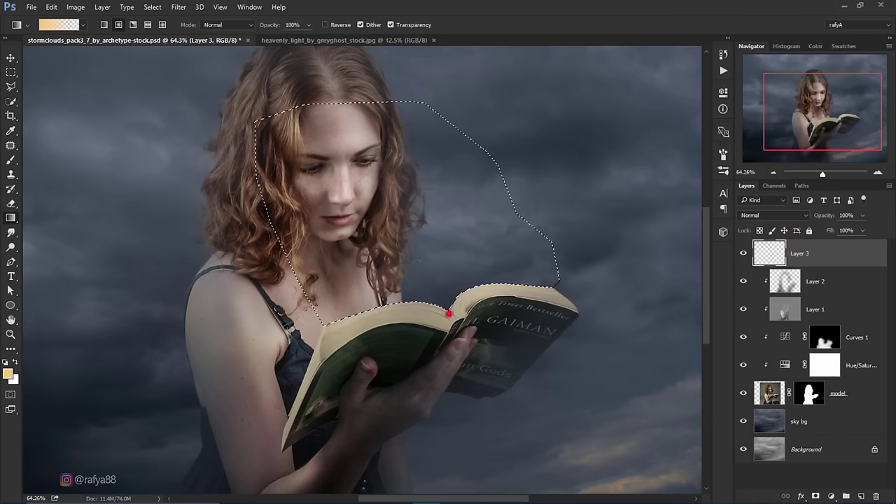
# - Paint an orange radial glow rising from the book, redrawing it larger and brighter
pyautogui.moveTo(420, 260); pyautogui.dragTo(379, 160)
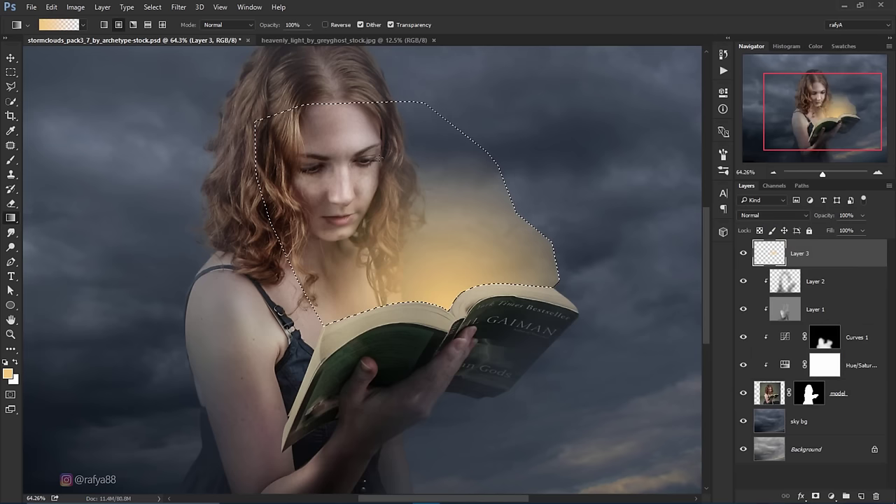
pyautogui.hotkey('ctrl', 'z')
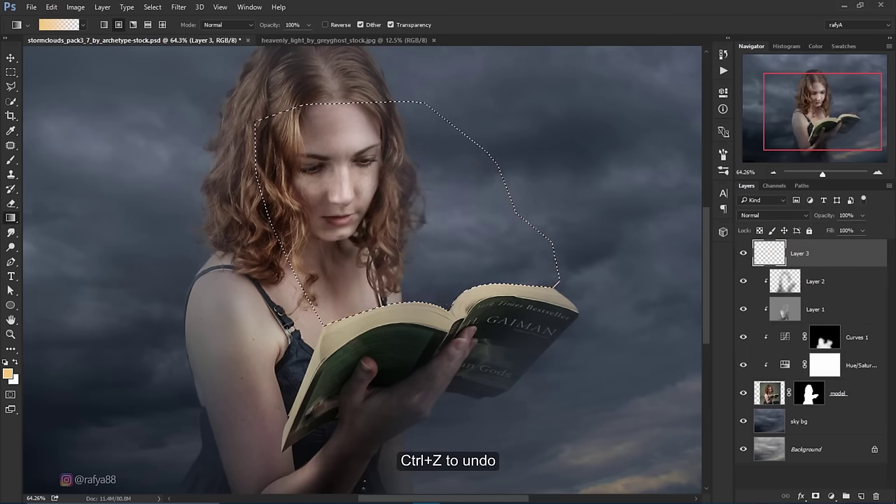
pyautogui.moveTo(426, 266); pyautogui.dragTo(424, 240)
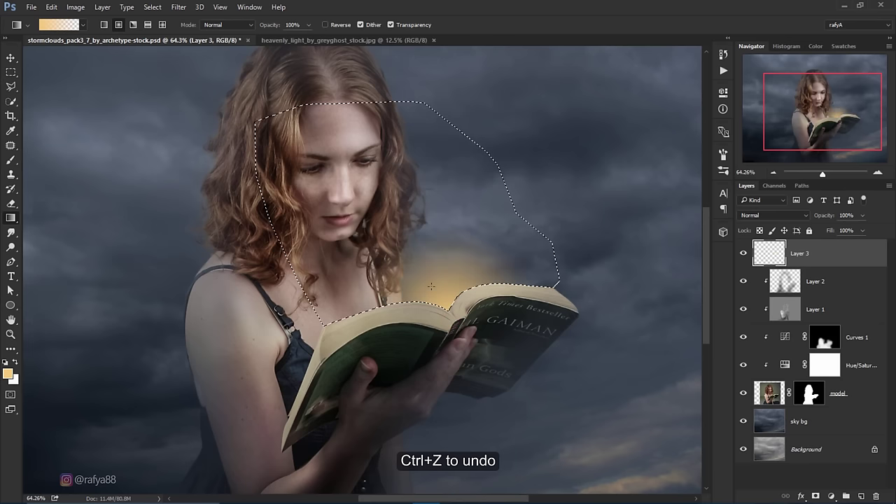
pyautogui.moveTo(452, 324); pyautogui.dragTo(404, 235)
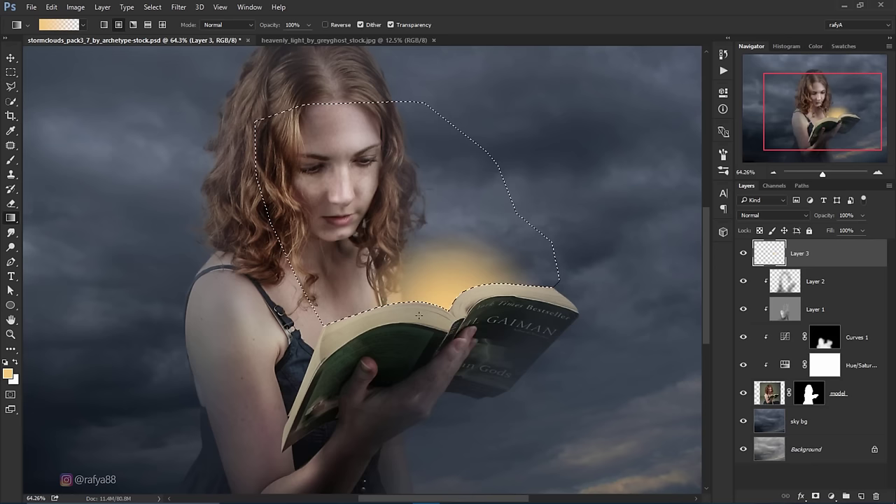
pyautogui.moveTo(415, 315); pyautogui.dragTo(347, 246)
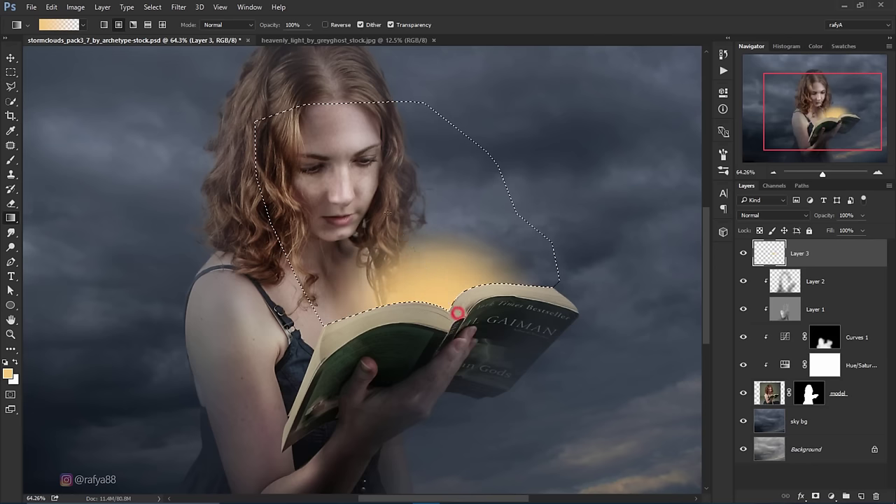
pyautogui.moveTo(457, 313); pyautogui.dragTo(413, 259)
# - Blend the glow layer as Soft Light and duplicate it as Layer 3 copy
pyautogui.click(770, 217)
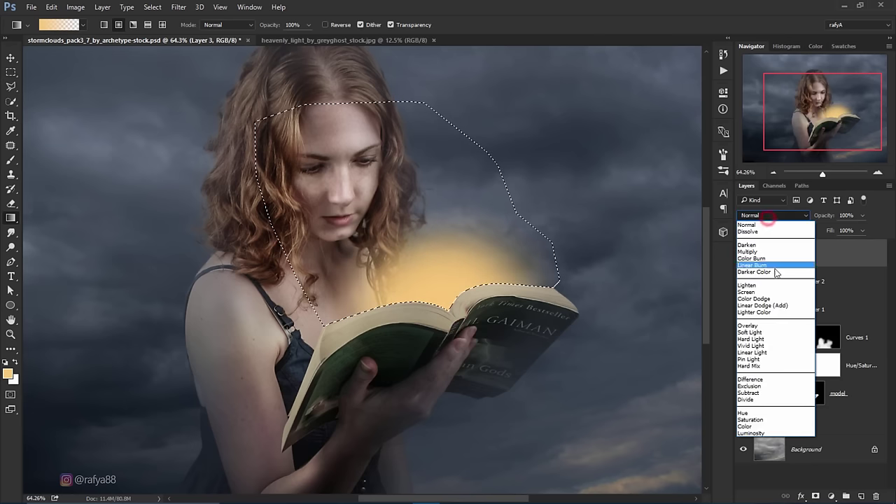
pyautogui.click(775, 333)
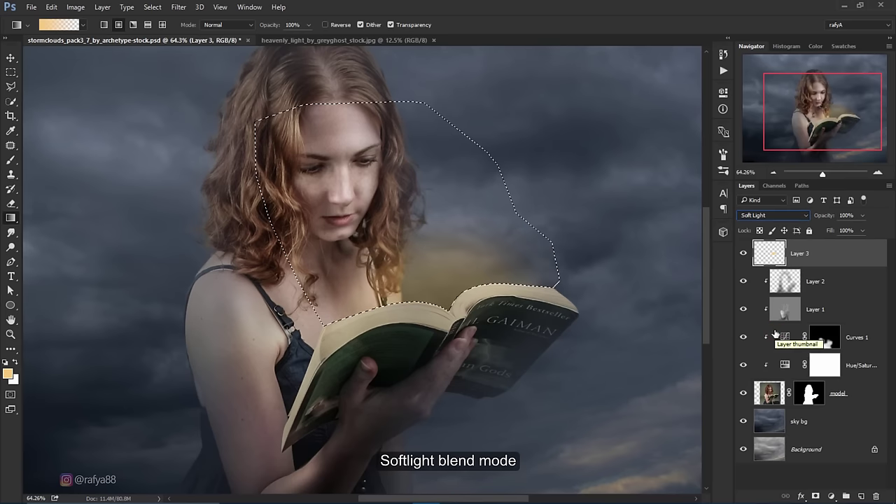
pyautogui.moveTo(828, 253); pyautogui.dragTo(865, 494)
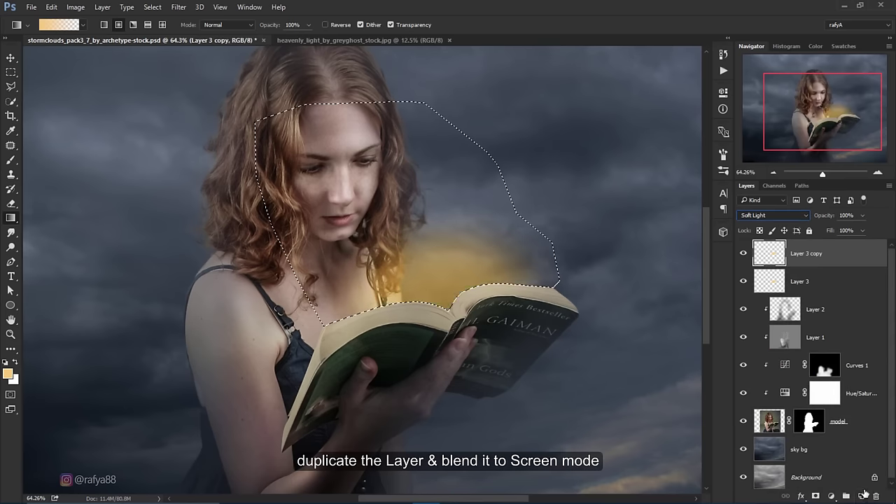
# - Set Layer 3 copy to Screen blend at about 71% opacity
pyautogui.click(781, 217)
pyautogui.click(788, 292)
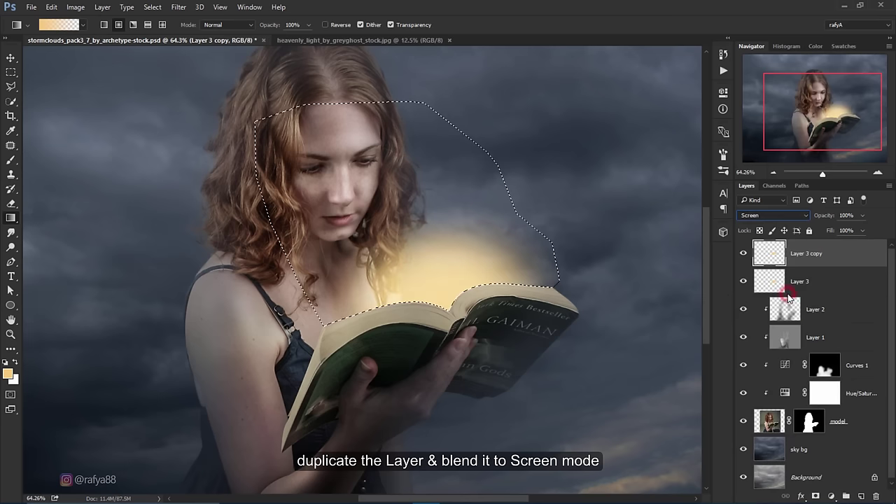
pyautogui.moveTo(830, 217); pyautogui.dragTo(814, 219)
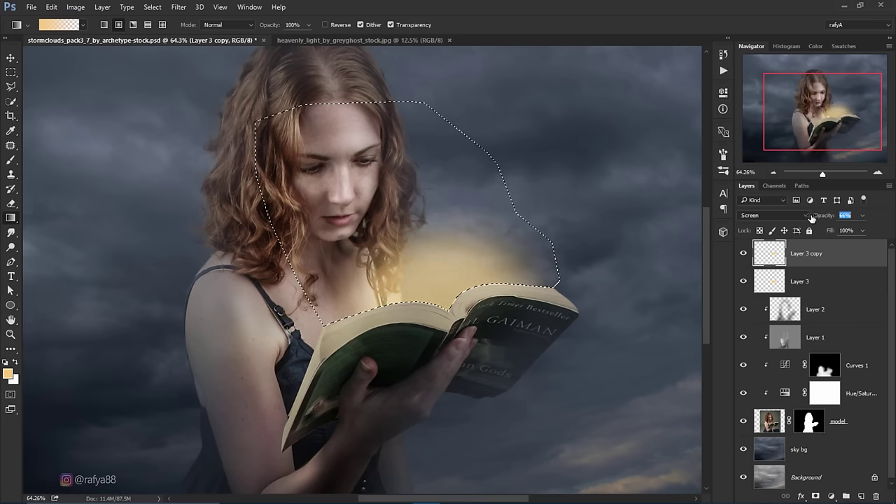
# - On new Layer 4, paint a pale cream fff3de gradient glow from the book, then deselect
pyautogui.click(862, 495)
pyautogui.click(7, 374)
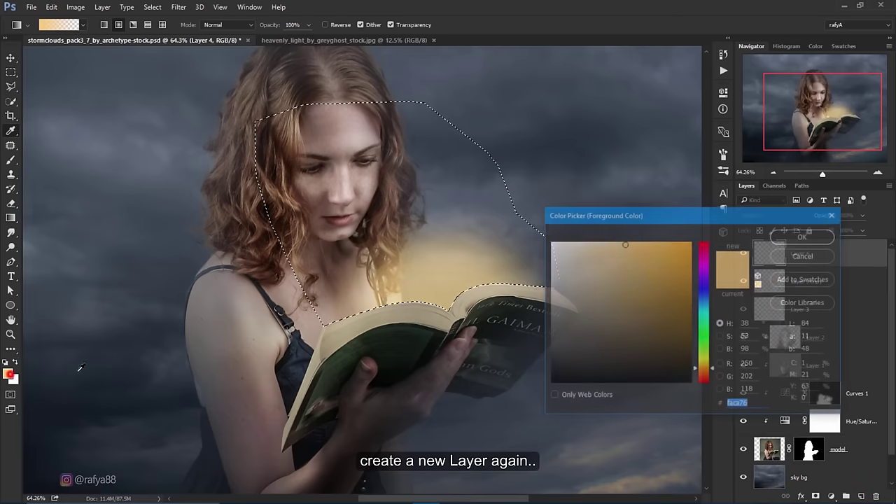
pyautogui.click(567, 241)
pyautogui.press('g')
pyautogui.click(804, 236)
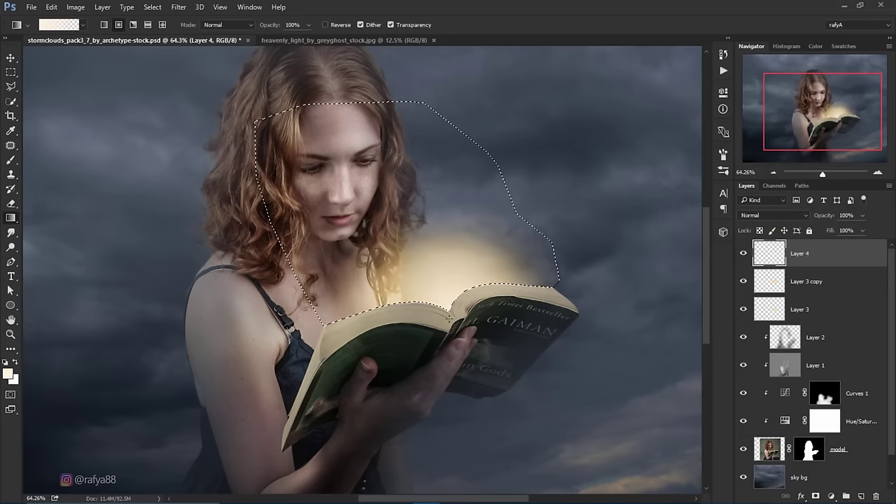
pyautogui.click(414, 315)
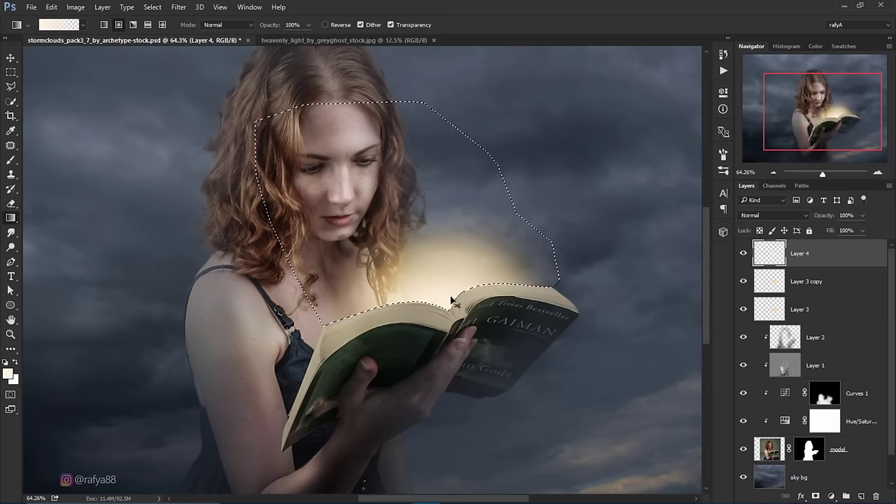
pyautogui.hotkey('ctrl', 'd')
# - Compare the glow layers by toggling visibility, then lower Layer 3 copy to 47% opacity
pyautogui.scroll(-3, 643, 259)
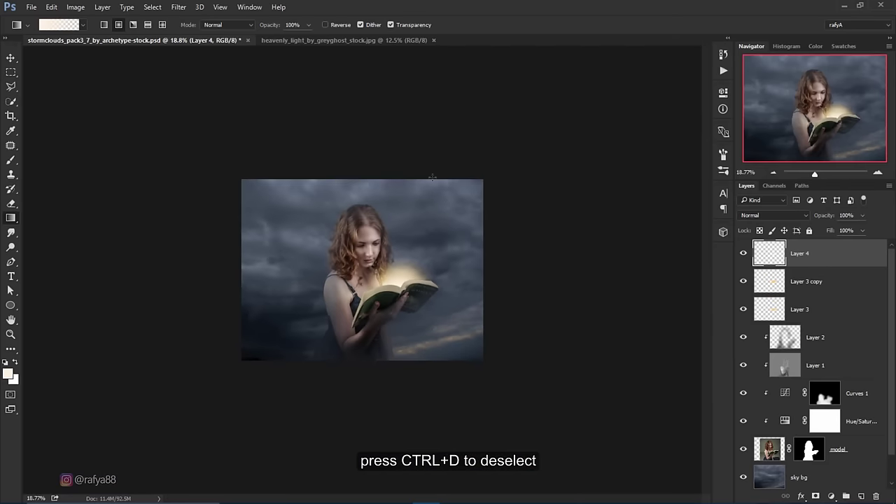
pyautogui.scroll(2, 538, 299)
pyautogui.scroll(2, 538, 299)
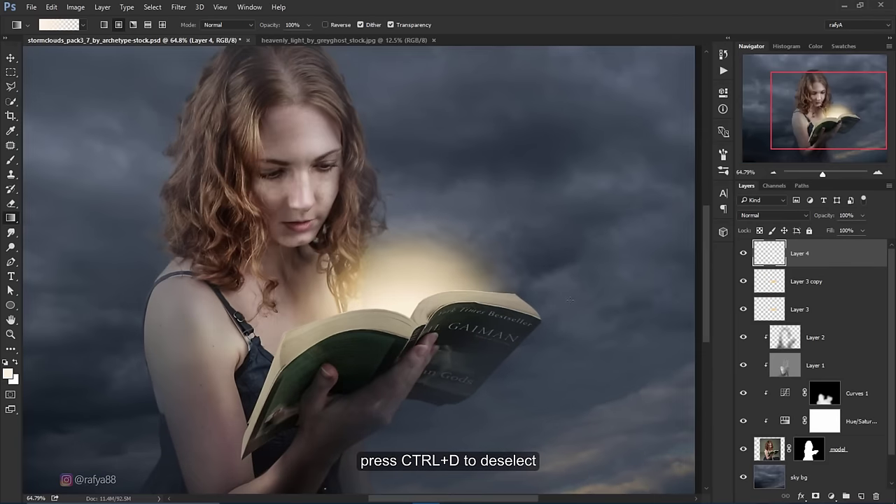
pyautogui.click(743, 253)
pyautogui.click(743, 309)
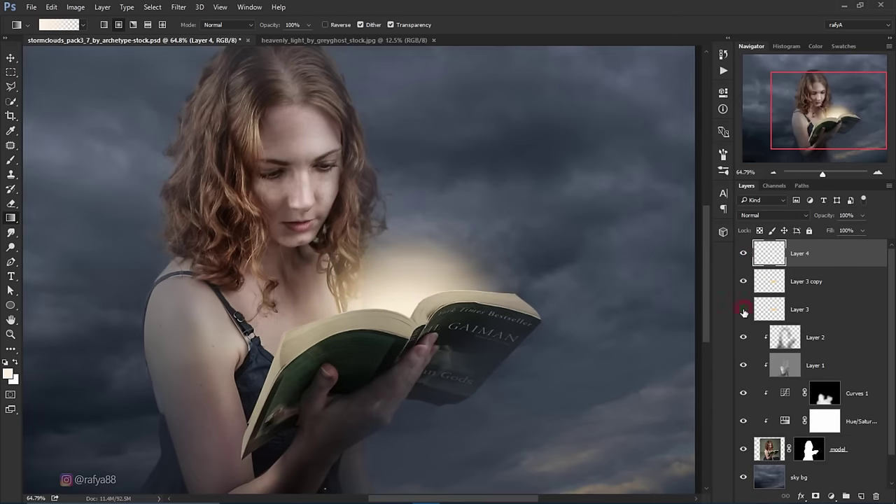
pyautogui.click(744, 281)
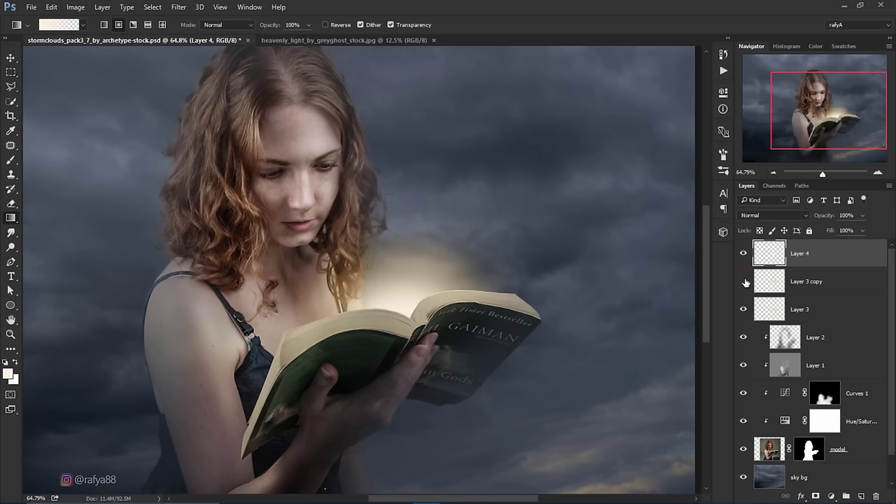
pyautogui.click(743, 281)
pyautogui.click(807, 289)
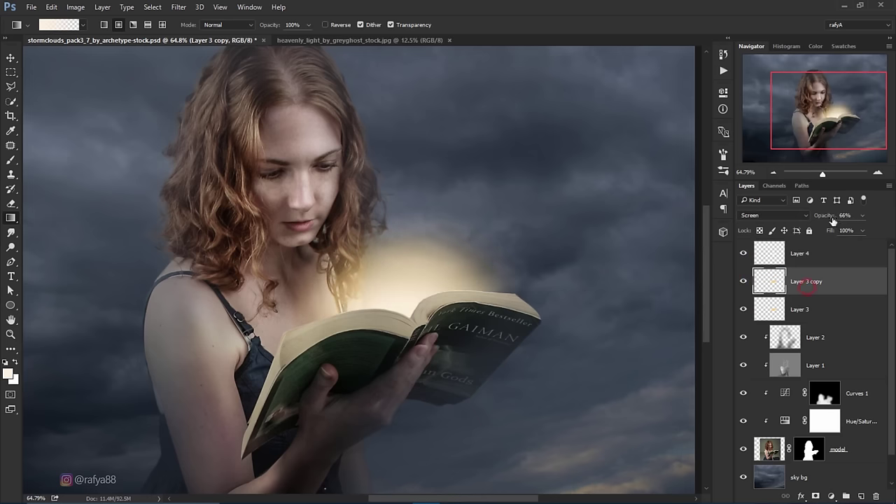
pyautogui.moveTo(833, 217); pyautogui.dragTo(820, 219)
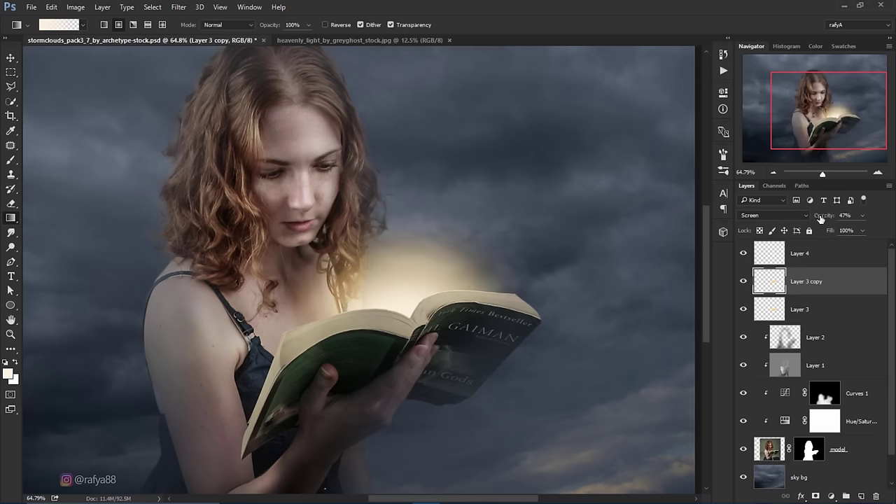
# - Select Layer 4 through Layer 3 and gather them into a new group
pyautogui.scroll(-3, 402, 254)
pyautogui.scroll(2, 465, 252)
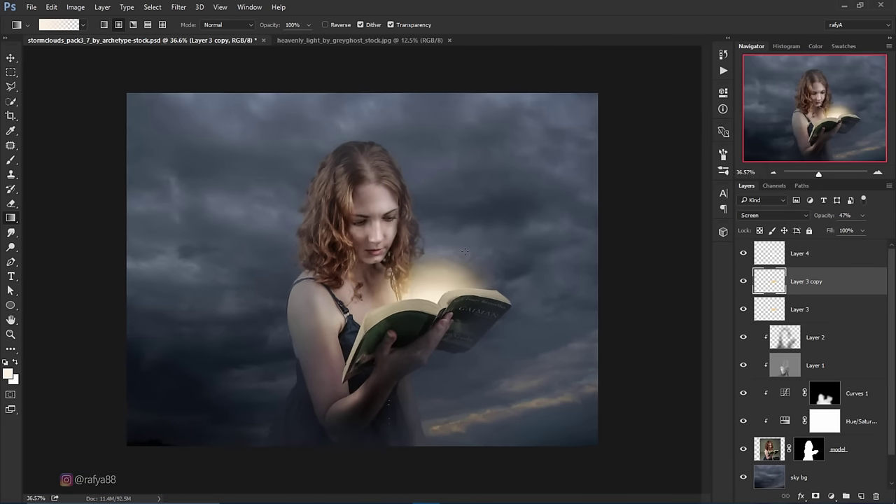
pyautogui.click(810, 255)
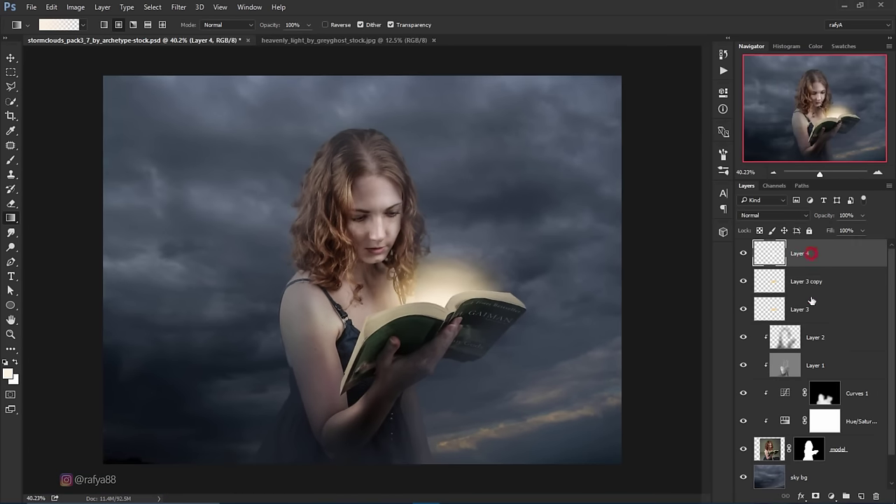
pyautogui.keyDown('shift'); pyautogui.click(821, 306); pyautogui.keyUp('shift')
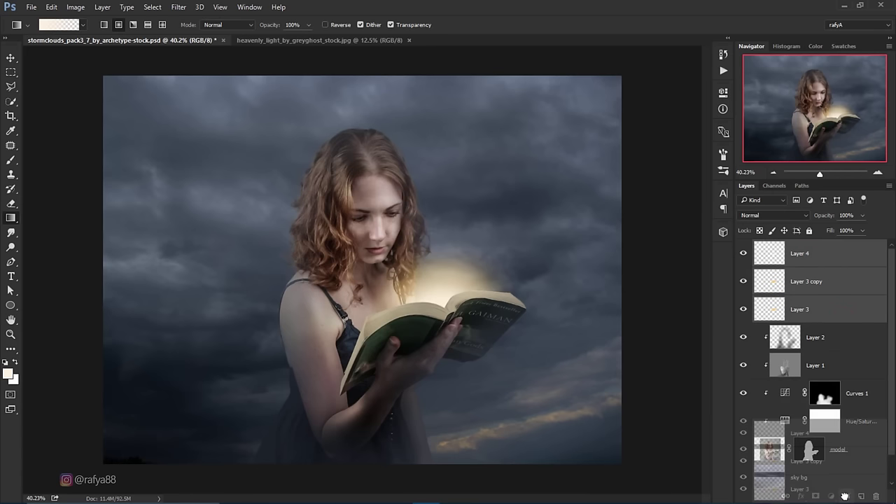
pyautogui.click(845, 496)
# - Rename the glow group 'light', then lasso the brown-and-blue butterfly on the butterfly sheet
pyautogui.doubleClick(786, 246)
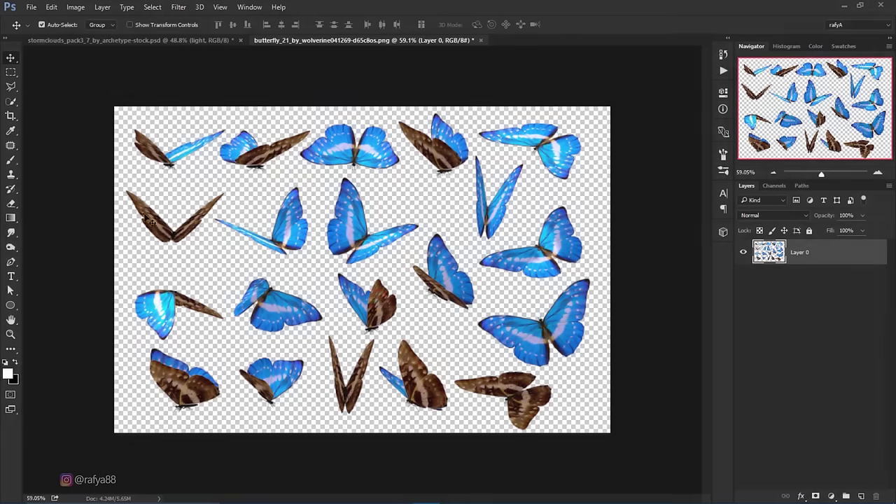
pyautogui.rightClick(12, 87)
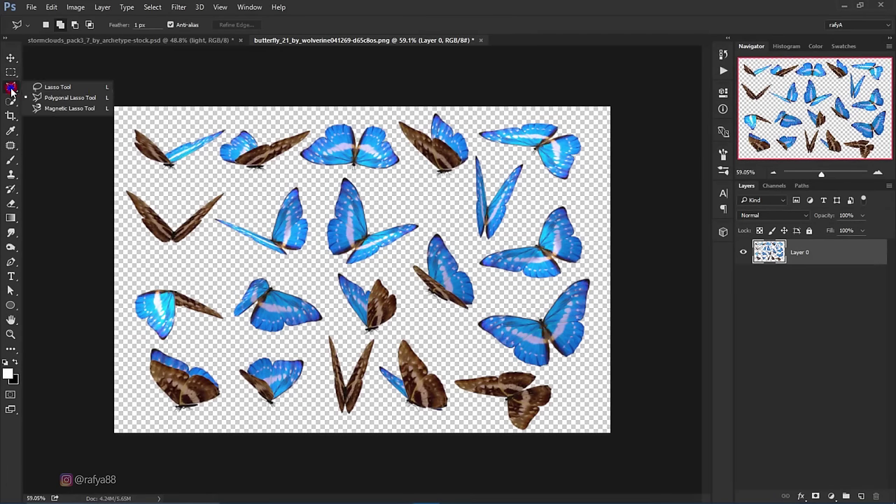
pyautogui.click(65, 89)
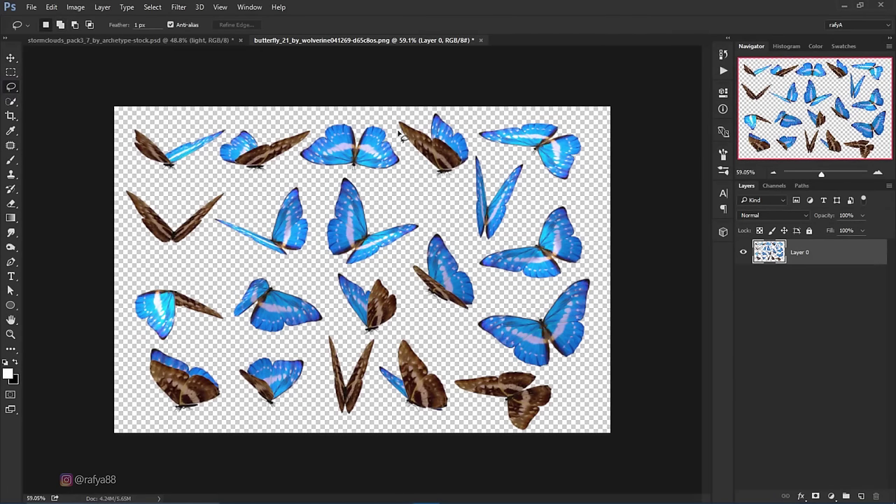
pyautogui.moveTo(395, 127)
pyautogui.mouseDown()
pyautogui.moveTo(445, 192)
pyautogui.moveTo(417, 111)
pyautogui.moveTo(397, 120)
pyautogui.moveTo(434, 214)
pyautogui.moveTo(476, 234)
pyautogui.mouseUp()
pyautogui.press('v')
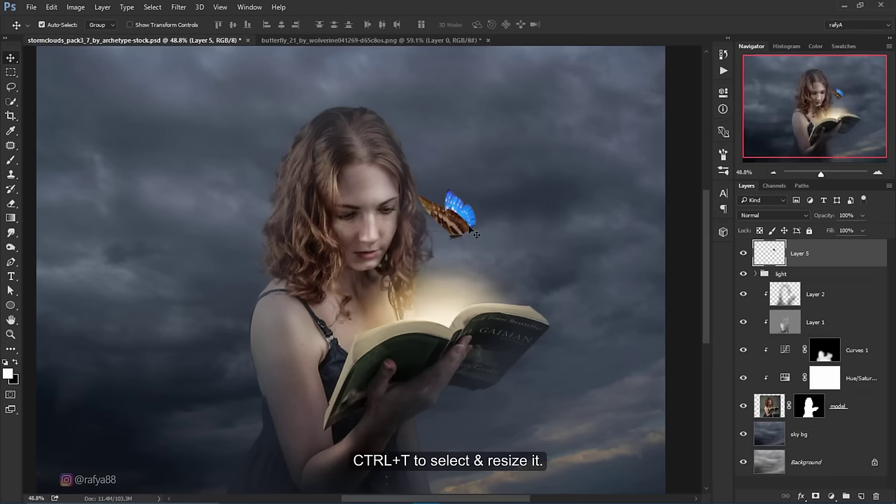
# - Rotate the butterfly about 30°, scale it to roughly 108%, and place it beside her face
pyautogui.hotkey('ctrl', 't')
pyautogui.moveTo(517, 203); pyautogui.dragTo(533, 236)
pyautogui.moveTo(443, 208); pyautogui.dragTo(527, 237)
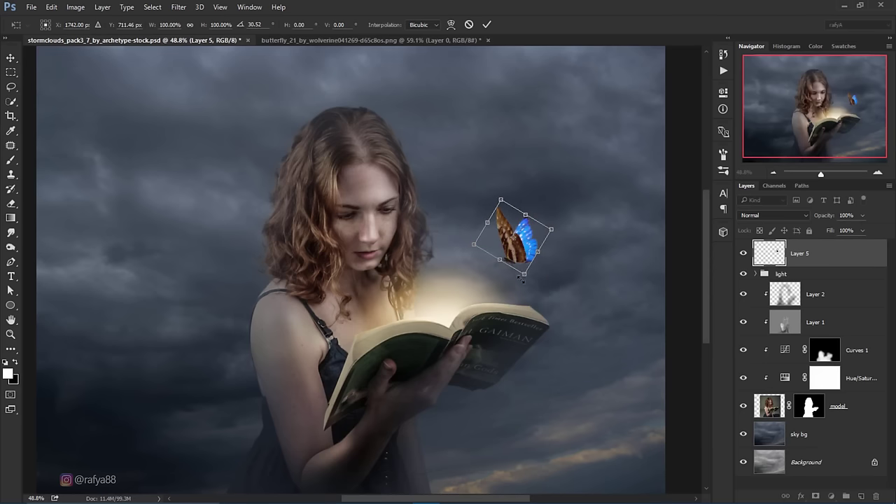
pyautogui.moveTo(527, 274); pyautogui.dragTo(524, 276)
pyautogui.moveTo(527, 239); pyautogui.dragTo(571, 262)
pyautogui.click(486, 24)
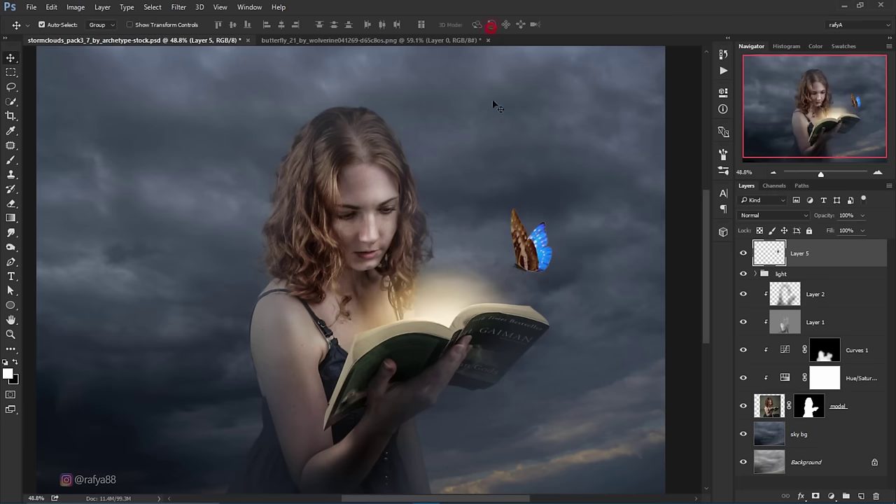
pyautogui.scroll(-2, 491, 104)
pyautogui.scroll(3, 579, 279)
pyautogui.scroll(2, 581, 278)
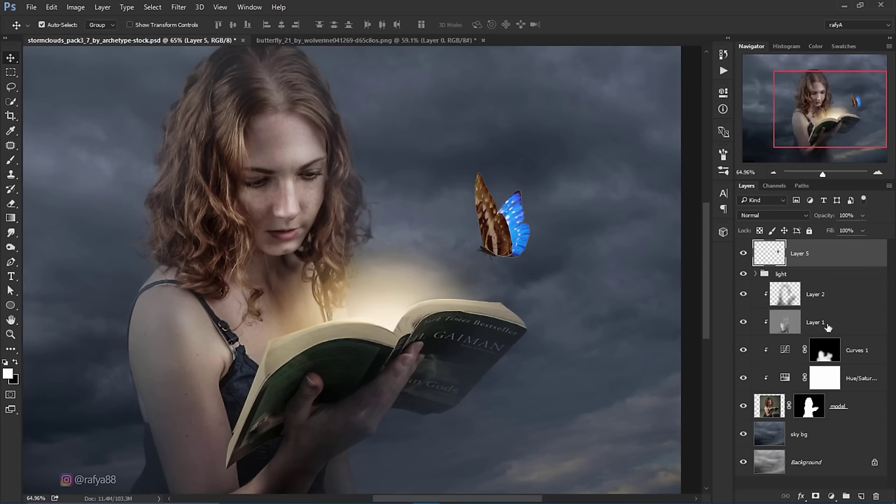
# - Add a clipped Hue/Saturation adjustment that desaturates and slightly darkens the butterfly
pyautogui.click(833, 495)
pyautogui.click(815, 366)
pyautogui.click(622, 273)
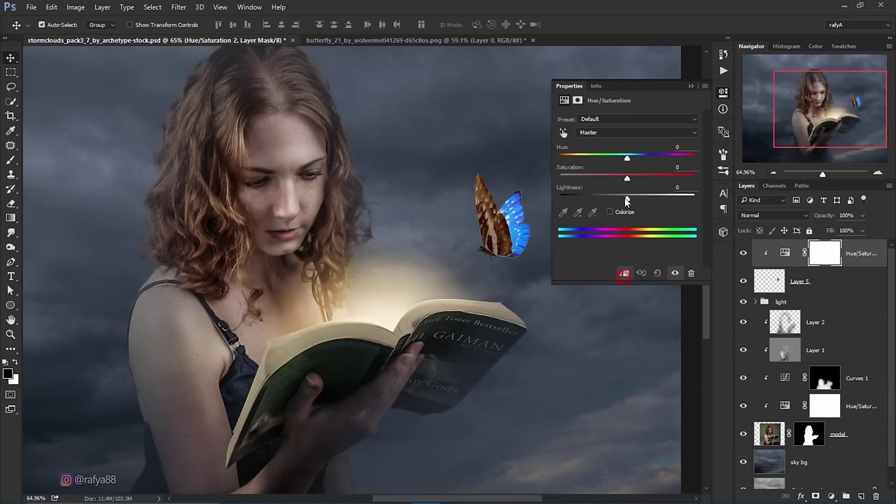
pyautogui.moveTo(627, 179); pyautogui.dragTo(610, 178)
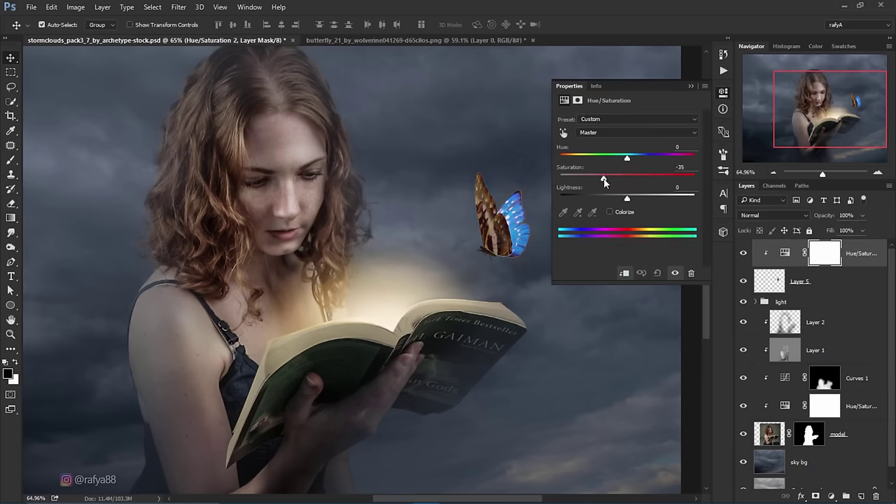
pyautogui.moveTo(625, 203); pyautogui.dragTo(620, 202)
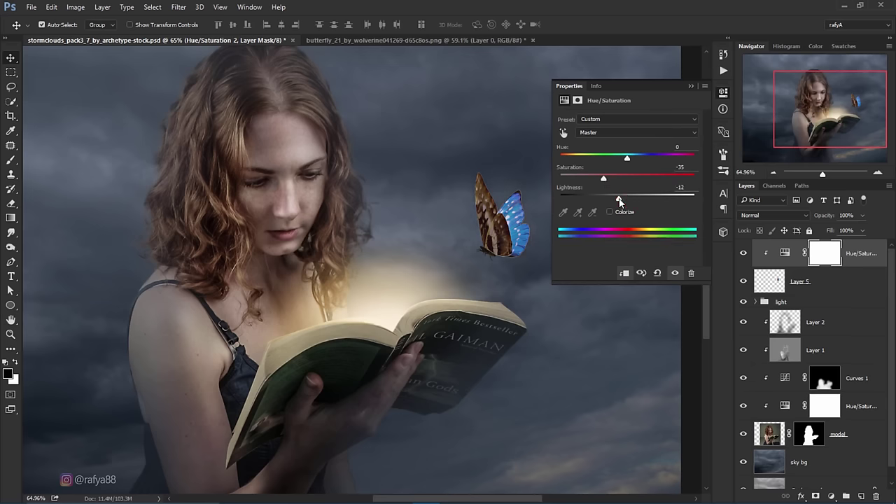
pyautogui.click(691, 86)
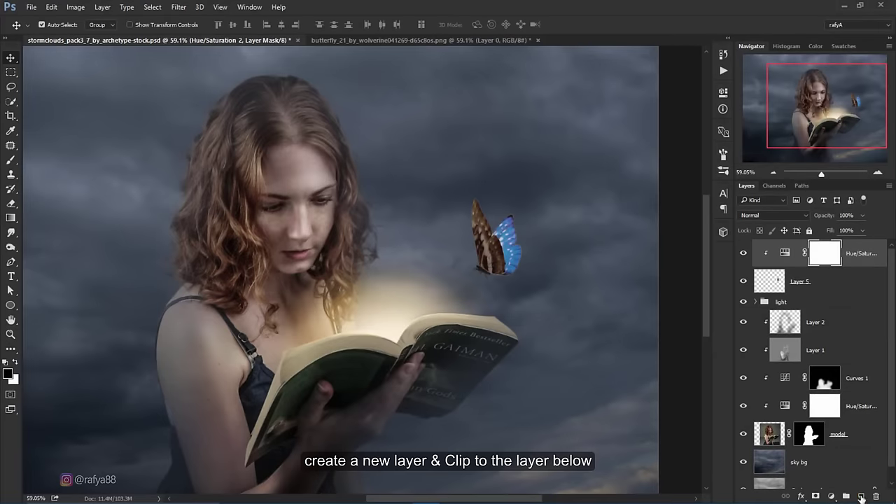
# - Add a new layer clipped to the adjustment and pick a warm light orange foreground colour
pyautogui.click(860, 496)
pyautogui.rightClick(776, 260)
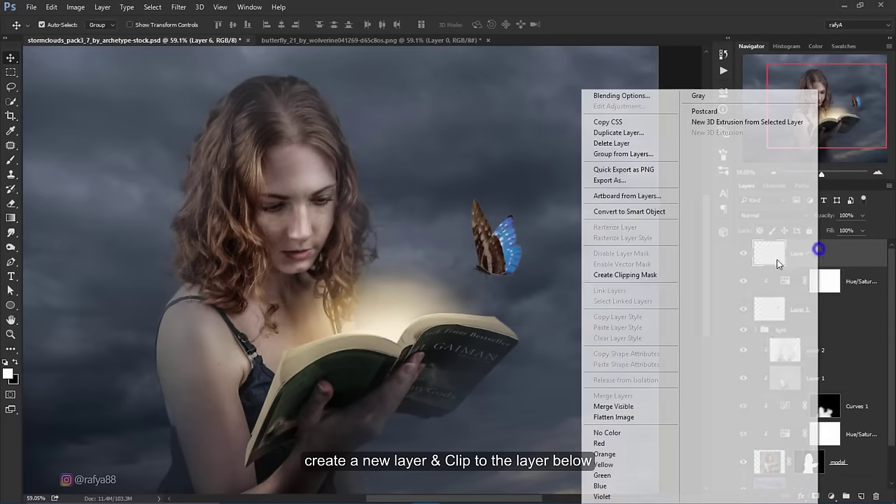
pyautogui.click(644, 275)
pyautogui.click(12, 162)
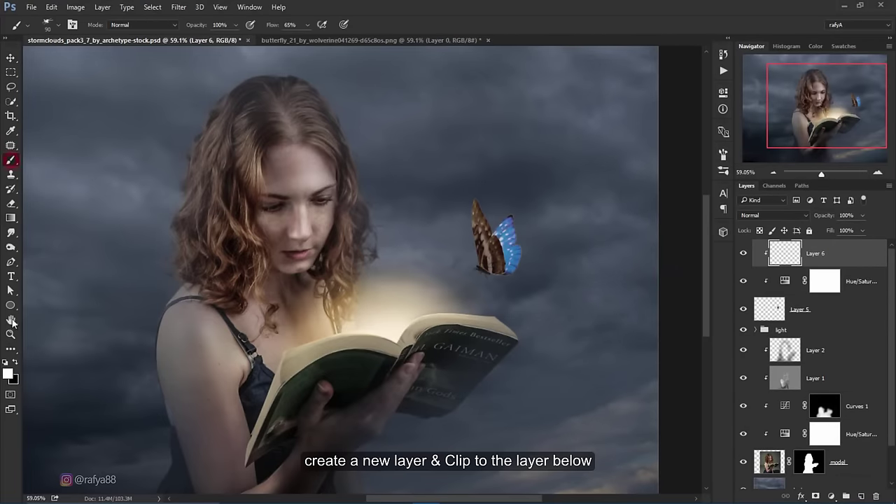
pyautogui.click(8, 373)
pyautogui.moveTo(400, 289); pyautogui.dragTo(407, 296)
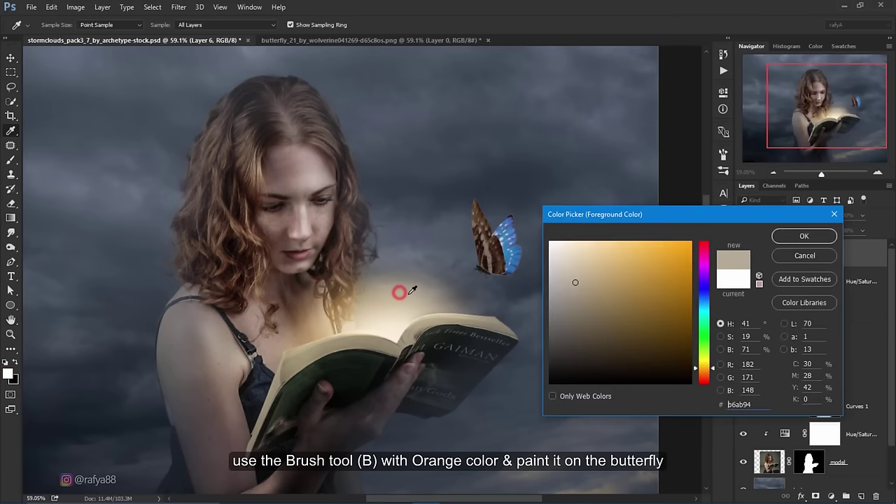
pyautogui.moveTo(577, 275); pyautogui.dragTo(627, 247)
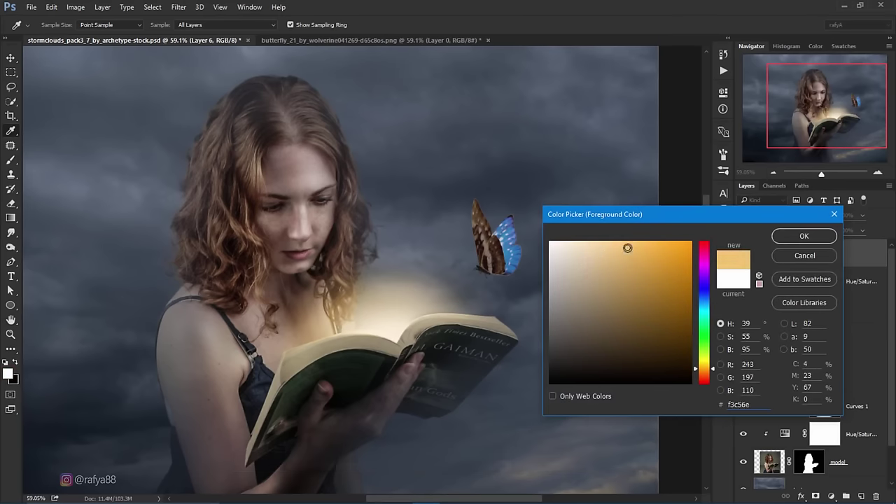
pyautogui.click(803, 236)
# - Paint warm light onto the butterfly's brown wing with a soft round 50 px brush
pyautogui.press('b')
pyautogui.rightClick(375, 240)
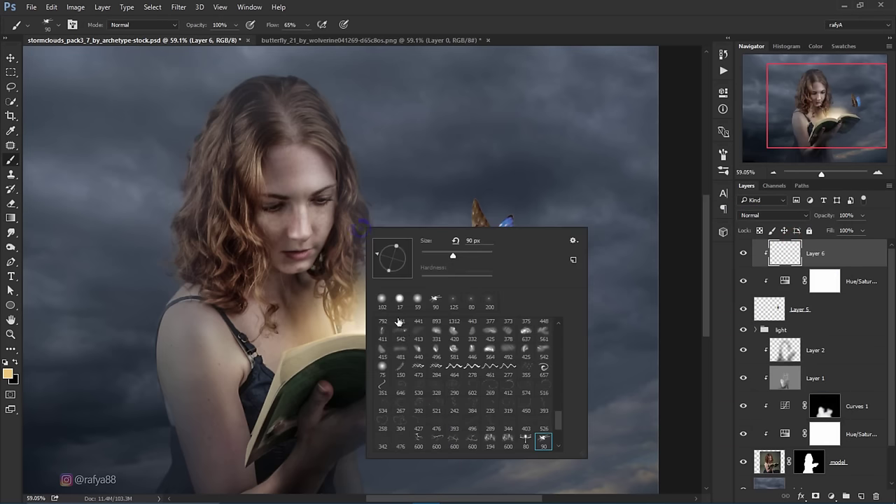
pyautogui.click(382, 299)
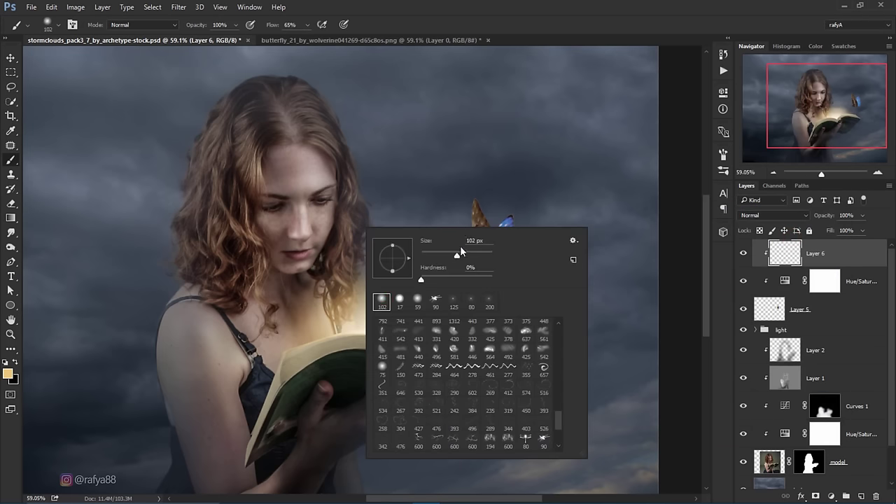
pyautogui.moveTo(460, 249); pyautogui.dragTo(458, 256)
pyautogui.write('100')
pyautogui.press('Return')
pyautogui.scroll(2, 438, 285)
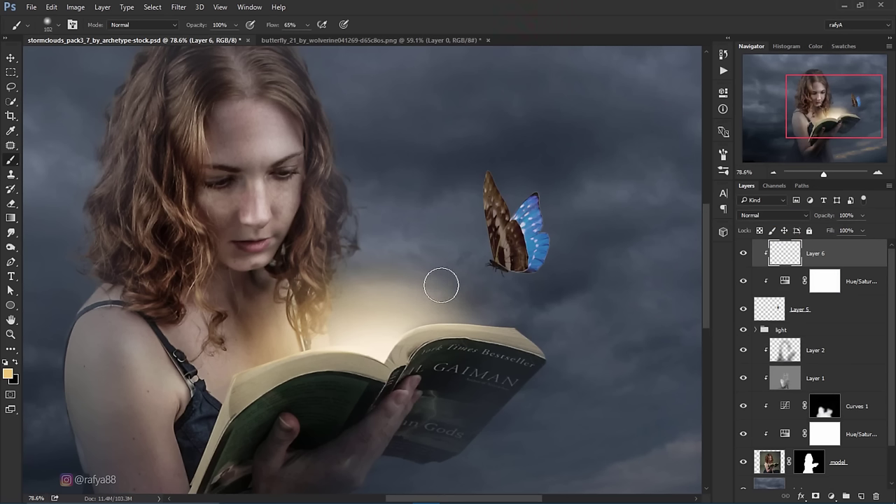
pyautogui.press('[')
pyautogui.press('[')
pyautogui.press('[')
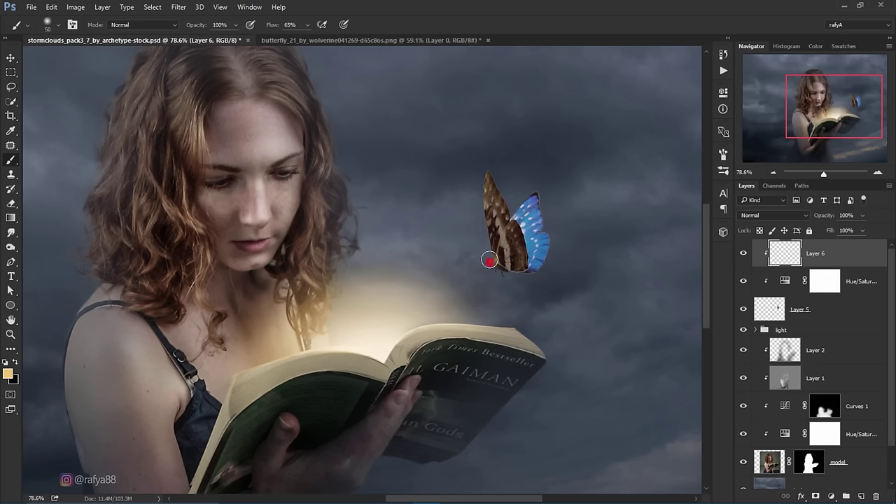
pyautogui.moveTo(490, 261)
pyautogui.mouseDown()
pyautogui.moveTo(484, 200)
pyautogui.moveTo(470, 184)
pyautogui.mouseUp()
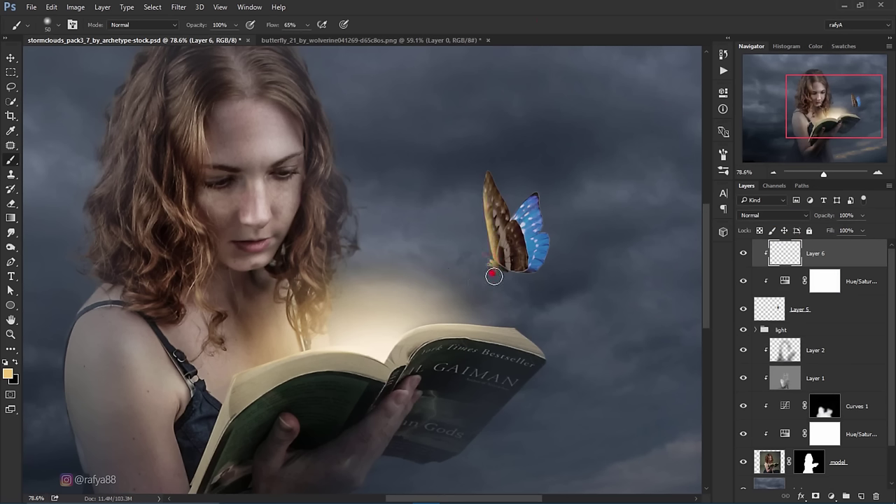
# - Set the painted butterfly layer to Overlay blend mode
pyautogui.scroll(2, 539, 305)
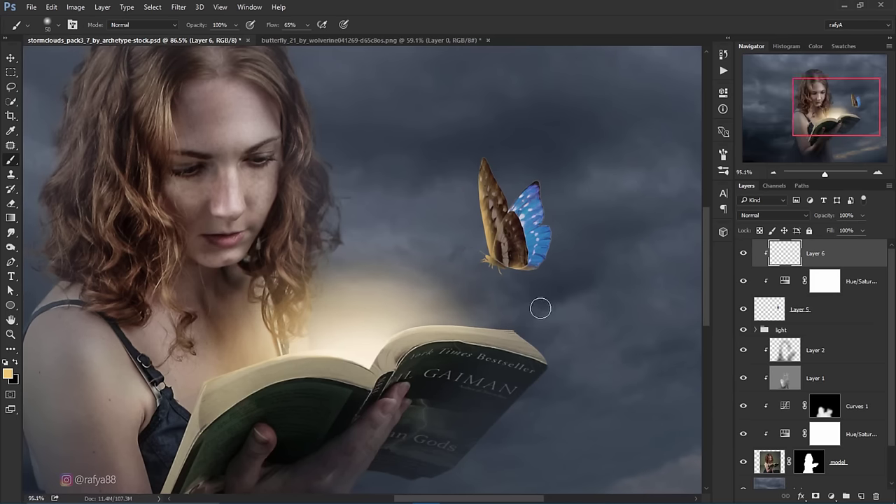
pyautogui.click(763, 217)
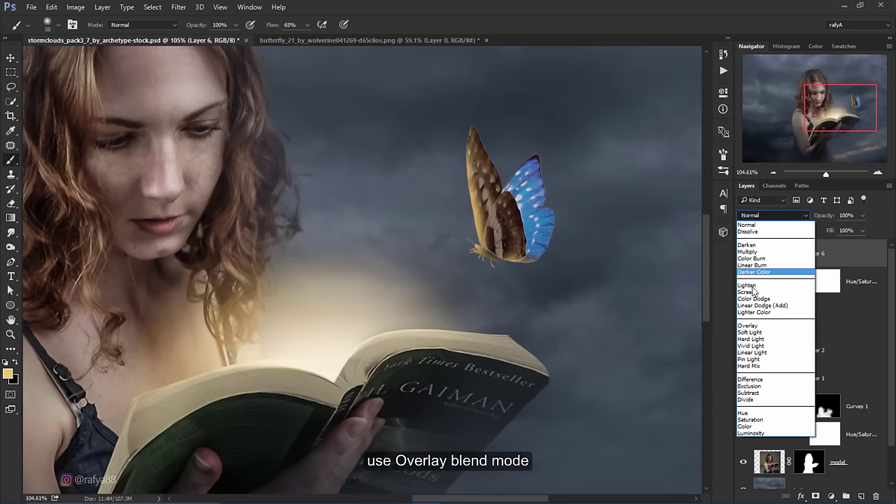
pyautogui.click(755, 325)
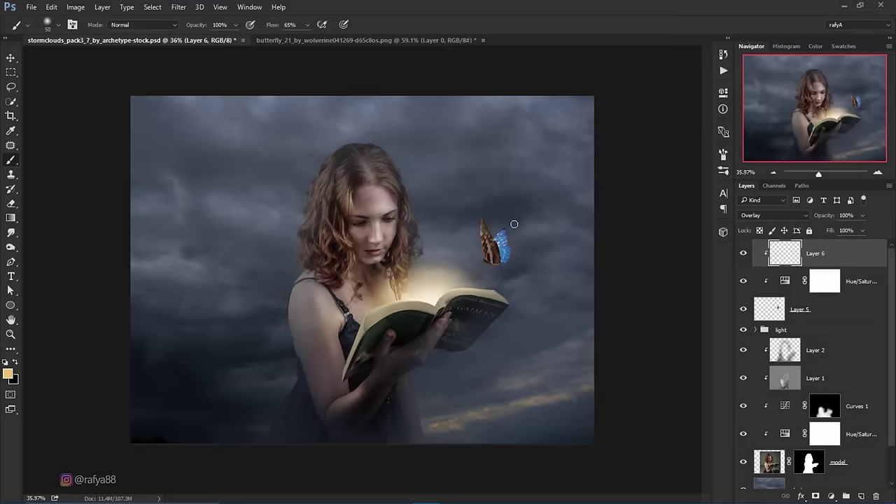
pyautogui.scroll(2, 498, 285)
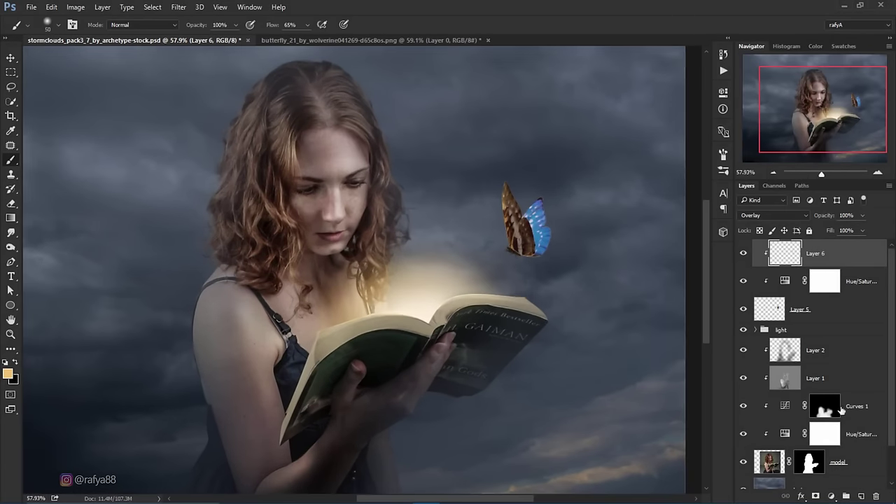
# - On a new layer, choose a 21 px sparkle brush with white #ffffff as the foreground colour
pyautogui.click(862, 497)
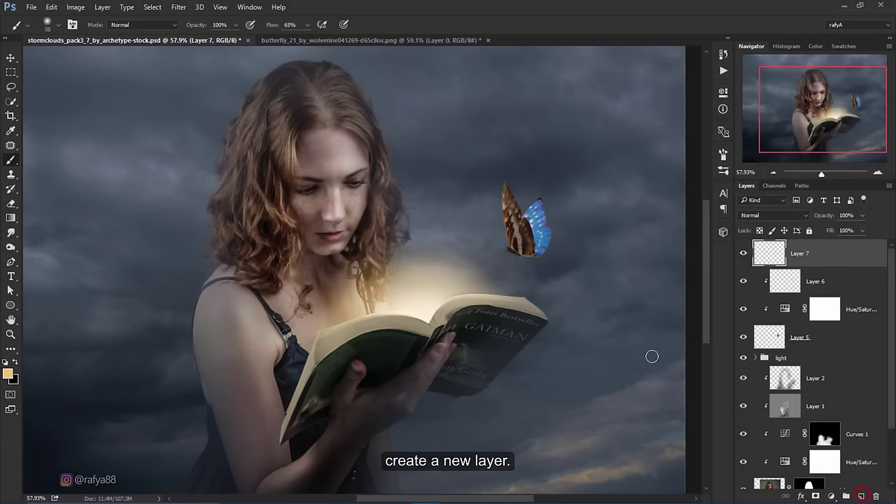
pyautogui.rightClick(441, 247)
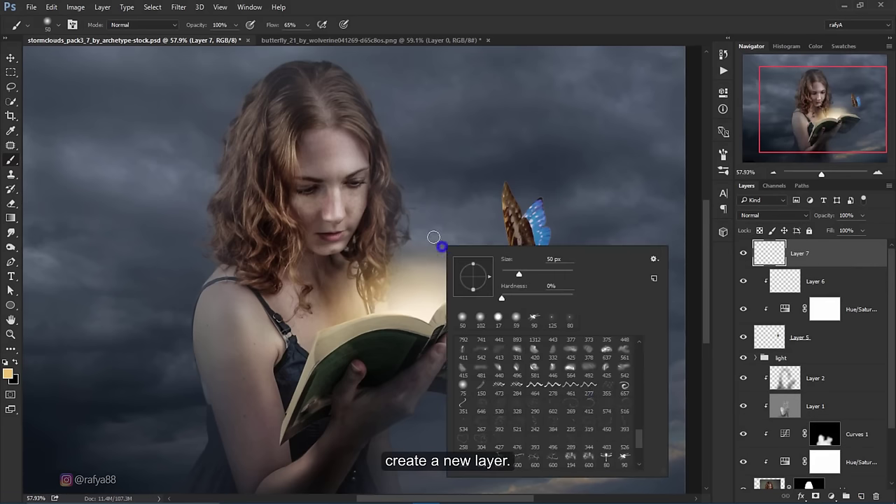
pyautogui.scroll(-2, 641, 442)
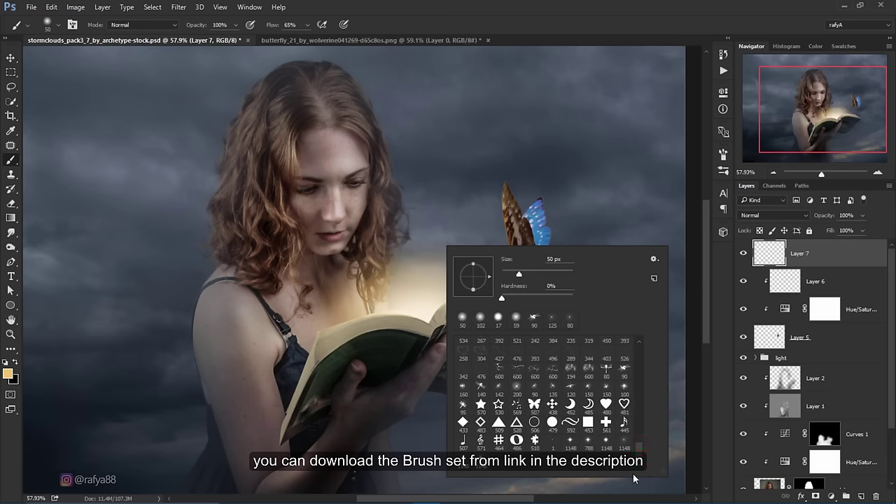
pyautogui.click(589, 442)
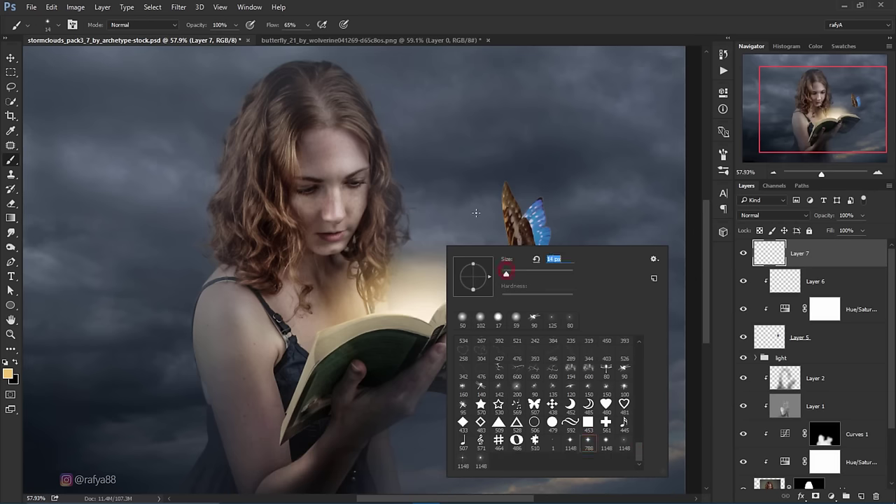
pyautogui.click(476, 21)
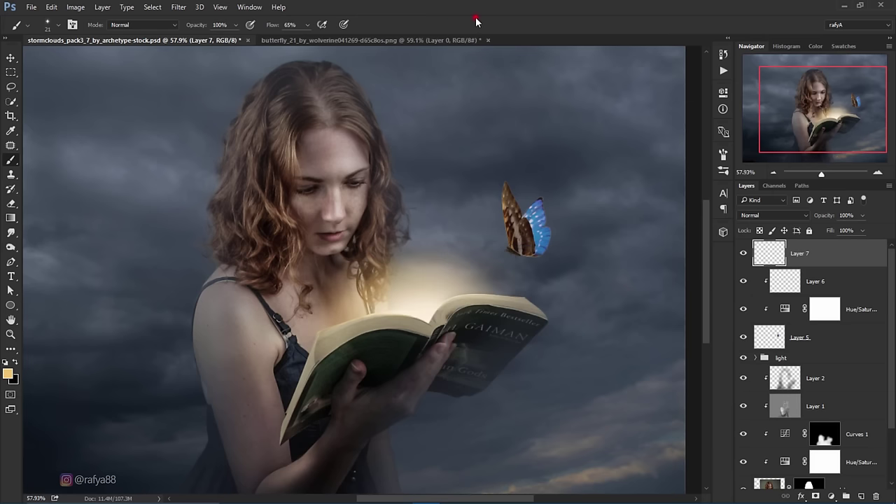
pyautogui.click(8, 373)
pyautogui.moveTo(579, 266); pyautogui.dragTo(550, 242)
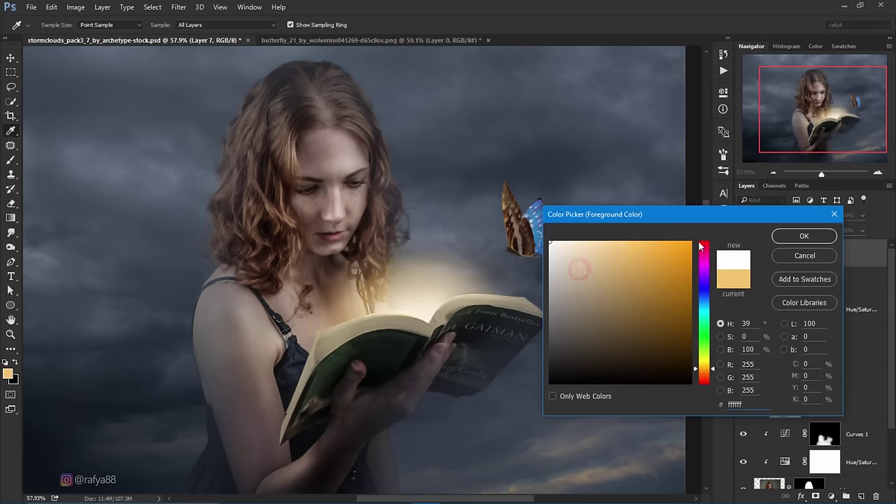
pyautogui.click(790, 237)
pyautogui.scroll(5, 536, 268)
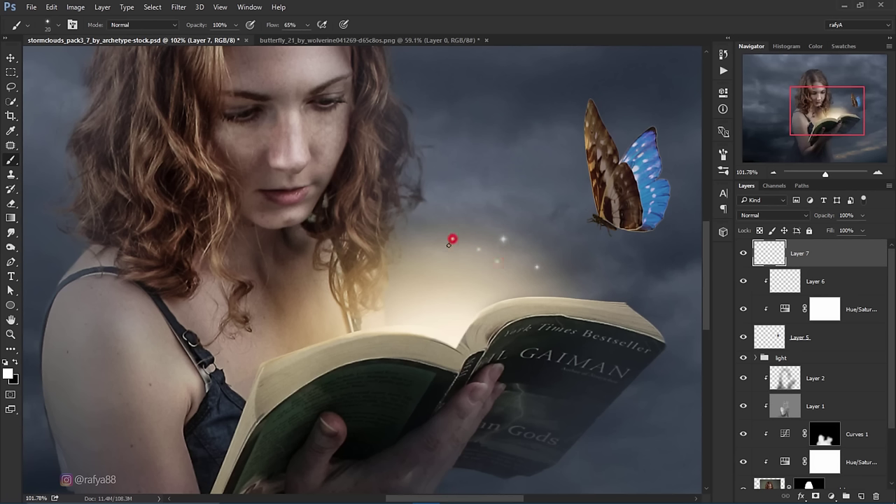
# - Stamp white sparkles above the open book and along its edge near her chest
pyautogui.click(422, 250)
pyautogui.click(442, 264)
pyautogui.click(461, 293)
pyautogui.click(403, 287)
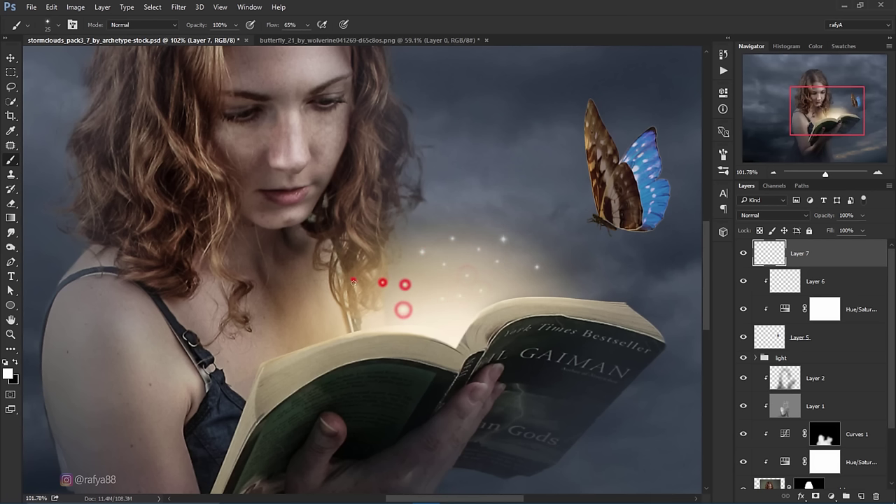
pyautogui.click(354, 280)
pyautogui.click(365, 309)
pyautogui.click(307, 308)
pyautogui.click(286, 328)
pyautogui.click(325, 327)
pyautogui.click(512, 287)
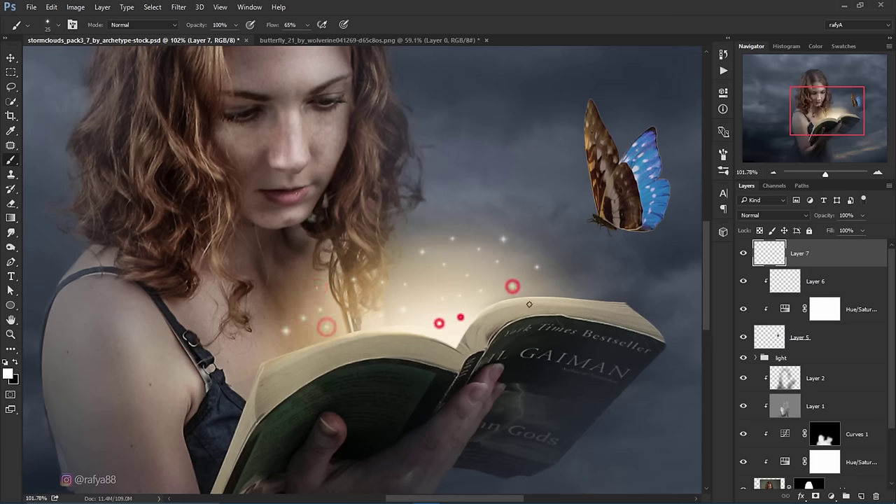
pyautogui.click(460, 317)
pyautogui.click(553, 292)
# - Add more sparkles higher above the book, arcing toward the butterfly
pyautogui.click(355, 336)
pyautogui.click(390, 335)
pyautogui.click(422, 221)
pyautogui.click(536, 241)
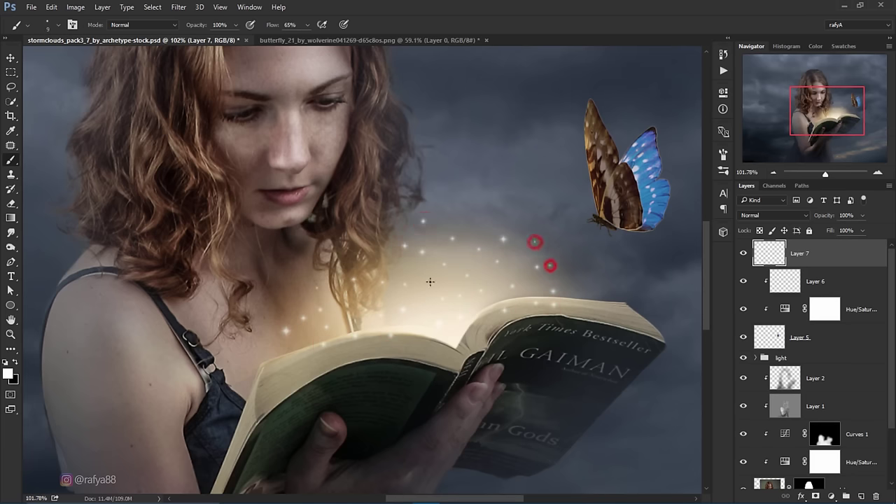
pyautogui.click(429, 281)
pyautogui.scroll(-5, 429, 281)
pyautogui.scroll(3, 474, 258)
pyautogui.click(433, 227)
pyautogui.click(426, 258)
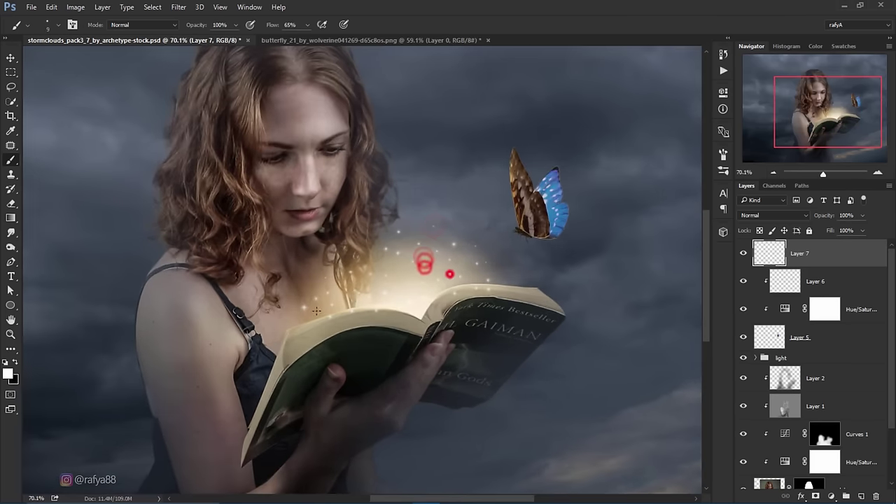
pyautogui.click(450, 275)
pyautogui.scroll(-2, 475, 290)
pyautogui.scroll(-2, 349, 324)
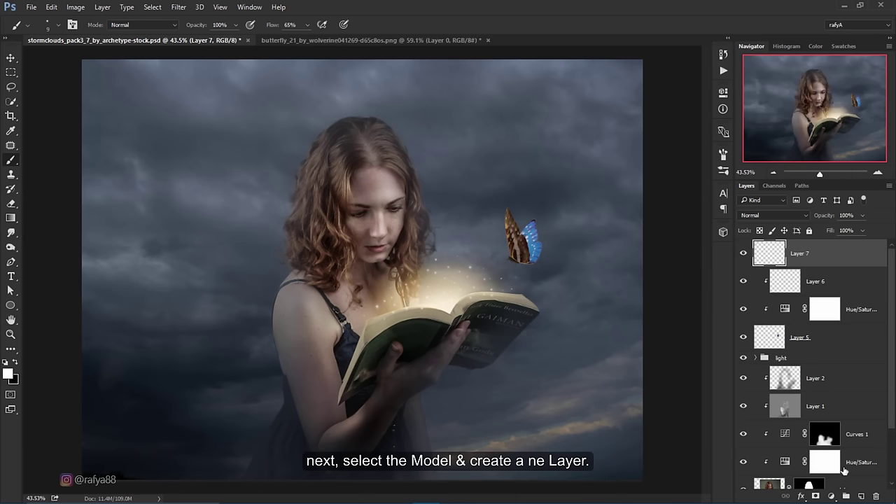
# - Add a new empty Layer 8 directly above the model layer
pyautogui.scroll(-3, 818, 414)
pyautogui.click(836, 420)
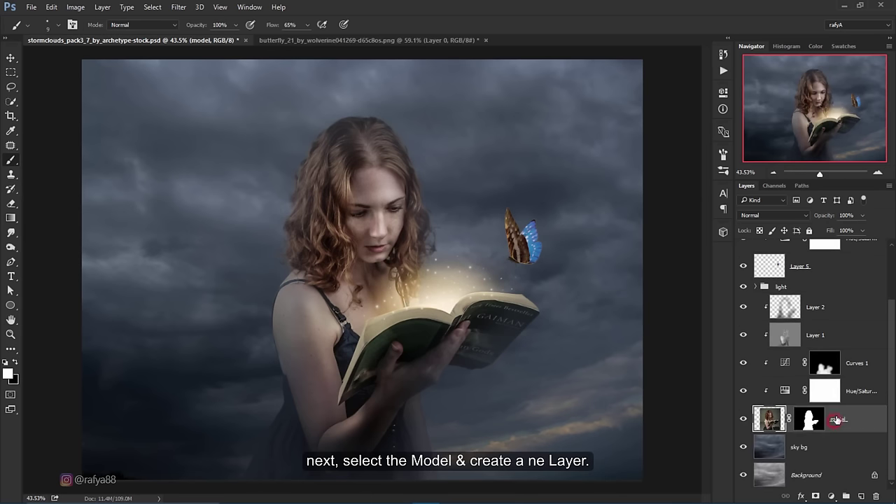
pyautogui.click(860, 495)
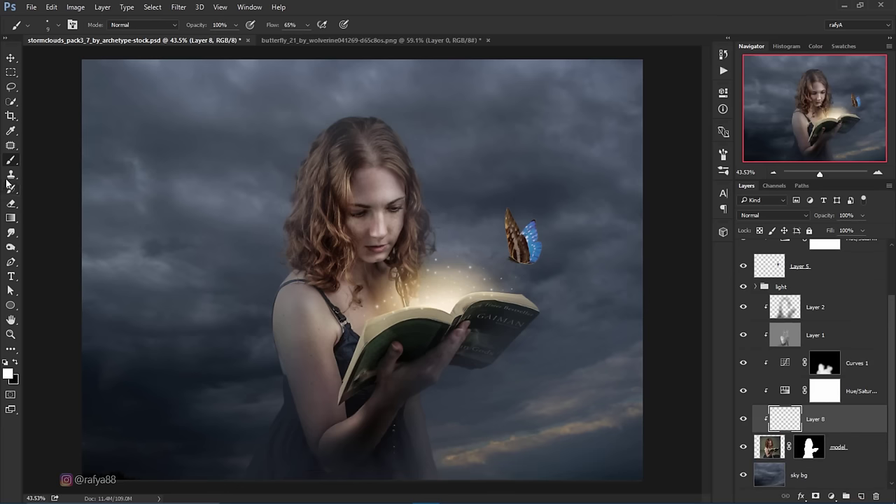
# - Load a soft round brush in orange #ffb424 at 228 px
pyautogui.rightClick(273, 242)
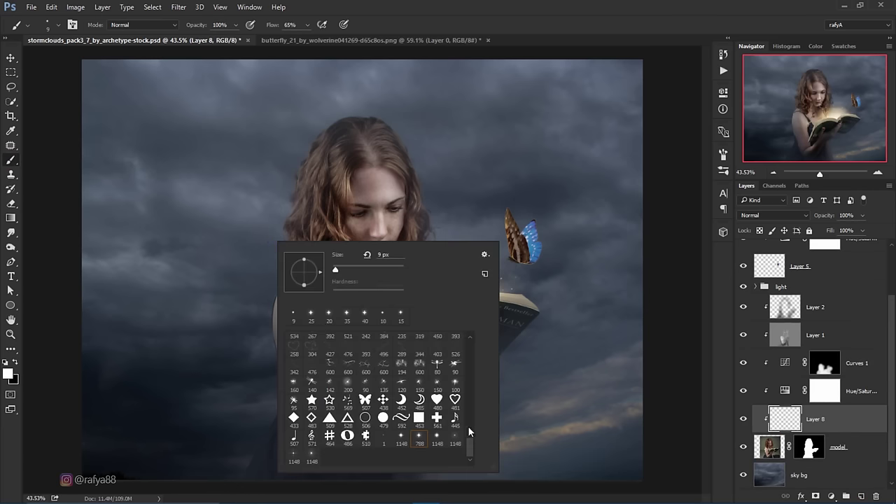
pyautogui.moveTo(471, 434); pyautogui.dragTo(476, 334)
pyautogui.click(294, 341)
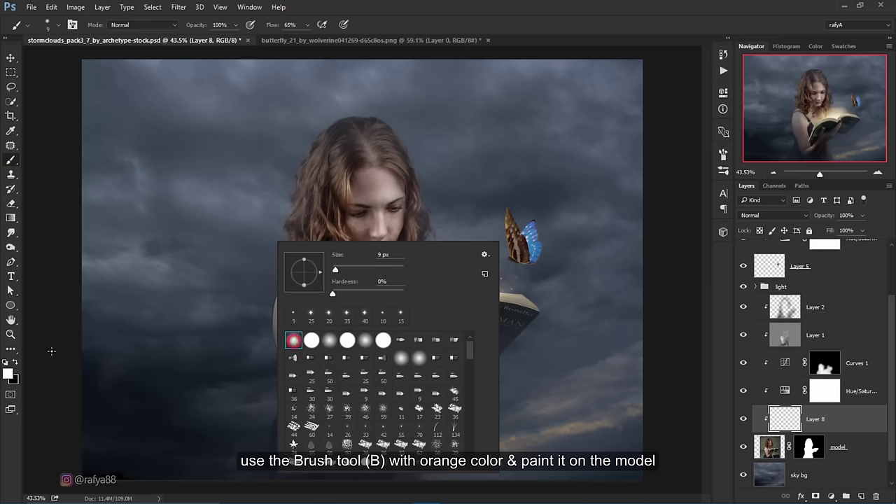
pyautogui.click(10, 374)
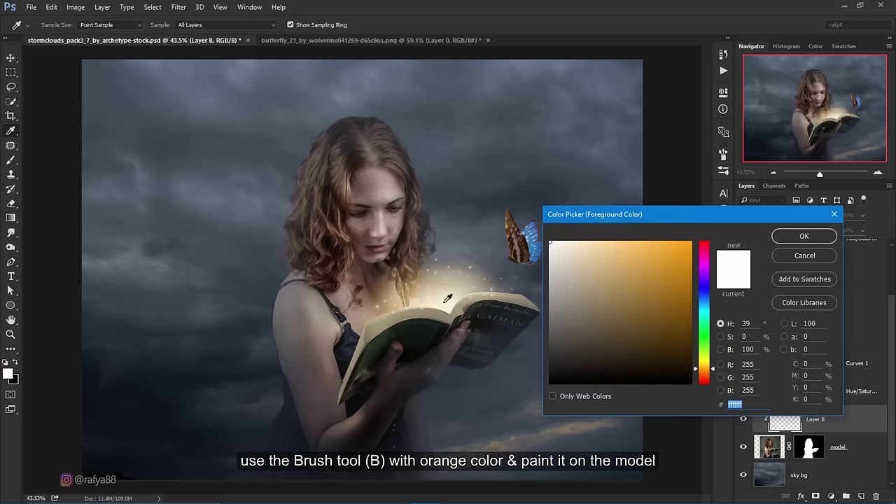
pyautogui.moveTo(652, 284); pyautogui.dragTo(654, 273)
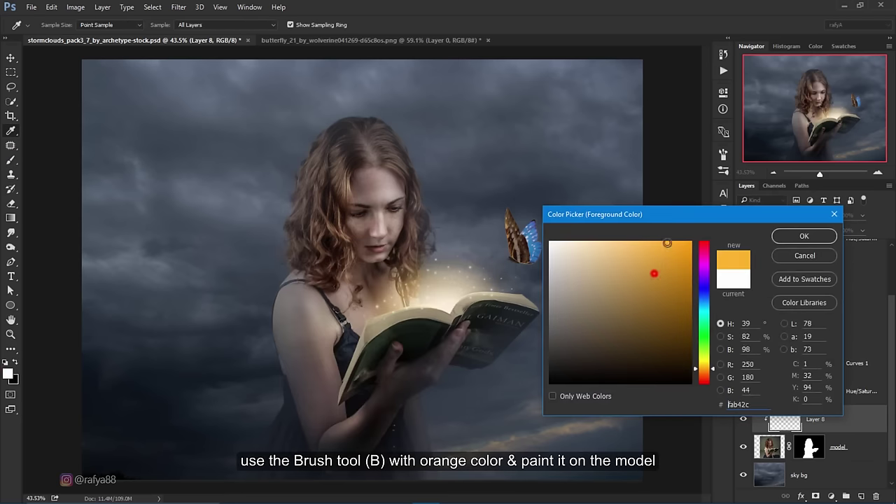
pyautogui.click(778, 236)
pyautogui.press('b')
pyautogui.rightClick(436, 223)
pyautogui.moveTo(508, 247); pyautogui.dragTo(555, 250)
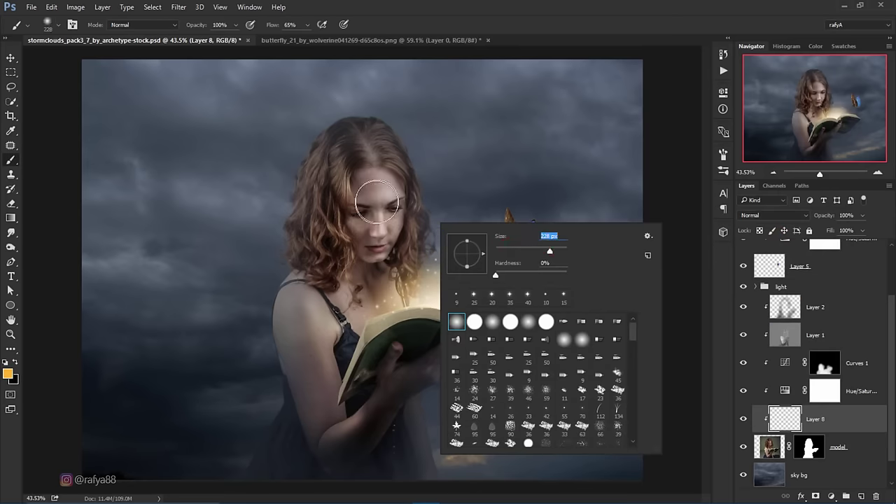
# - Paint orange glow on the upper face, undoing strokes that spill onto the chin and neck
pyautogui.moveTo(384, 211)
pyautogui.mouseDown()
pyautogui.moveTo(406, 250)
pyautogui.moveTo(384, 236)
pyautogui.moveTo(409, 244)
pyautogui.mouseUp()
pyautogui.hotkey('ctrl', 'z')
pyautogui.moveTo(400, 200); pyautogui.dragTo(394, 184)
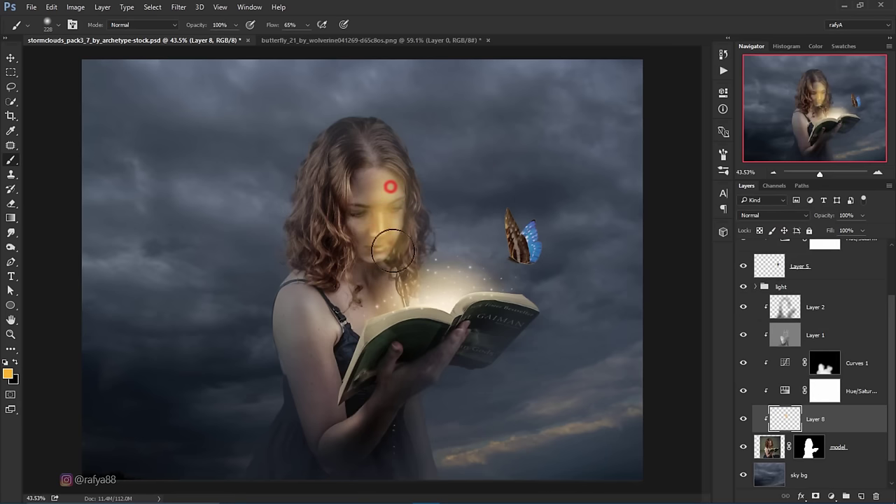
pyautogui.scroll(1, 398, 252)
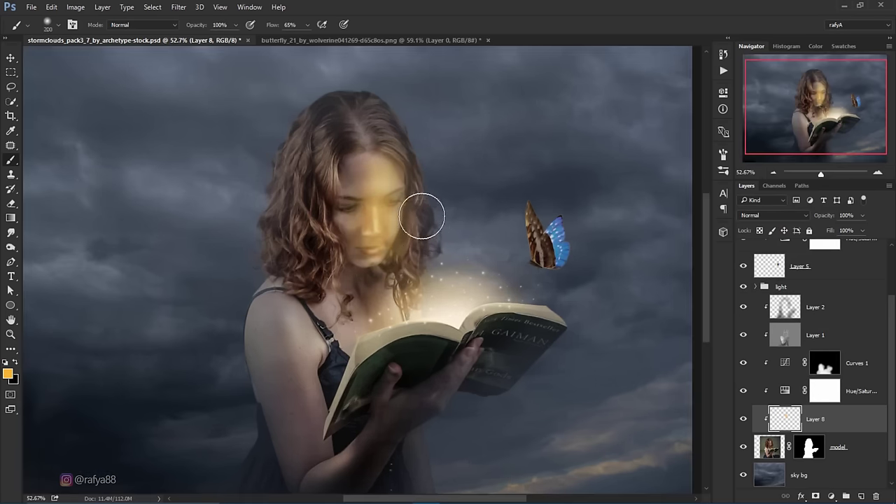
pyautogui.press('[')
pyautogui.press('[')
pyautogui.press('[')
pyautogui.moveTo(415, 192)
pyautogui.mouseDown()
pyautogui.moveTo(420, 238)
pyautogui.moveTo(401, 291)
pyautogui.moveTo(380, 250)
pyautogui.moveTo(380, 262)
pyautogui.moveTo(329, 288)
pyautogui.mouseUp()
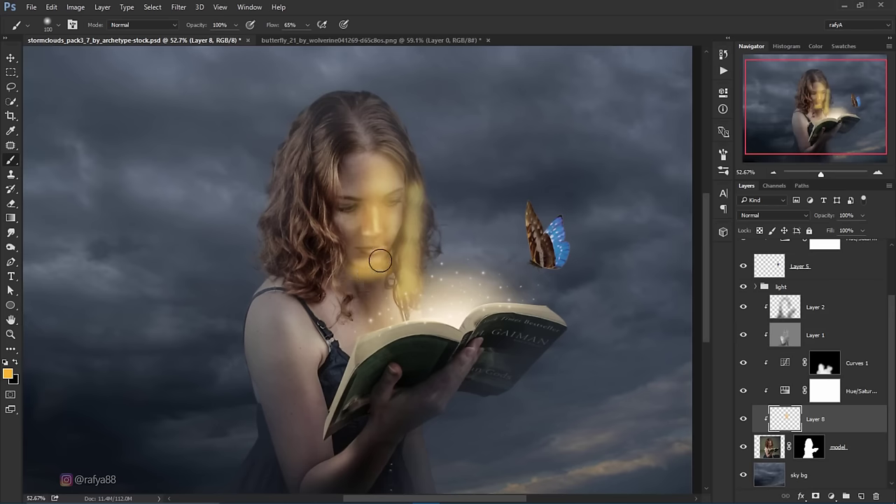
pyautogui.hotkey('ctrl', 'z')
pyautogui.scroll(2, 348, 268)
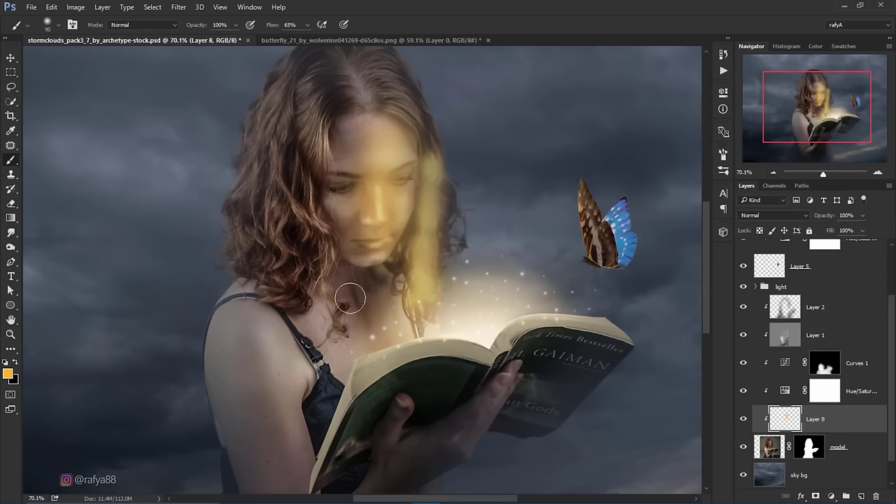
# - With a larger brush, paint glow down the shoulder and arm, the book's top, and the neck
pyautogui.press(']')
pyautogui.press(']')
pyautogui.press(']')
pyautogui.moveTo(277, 341); pyautogui.dragTo(308, 444)
pyautogui.scroll(-2, 308, 445)
pyautogui.moveTo(304, 380)
pyautogui.mouseDown()
pyautogui.moveTo(309, 448)
pyautogui.moveTo(336, 466)
pyautogui.mouseUp()
pyautogui.scroll(-1, 329, 465)
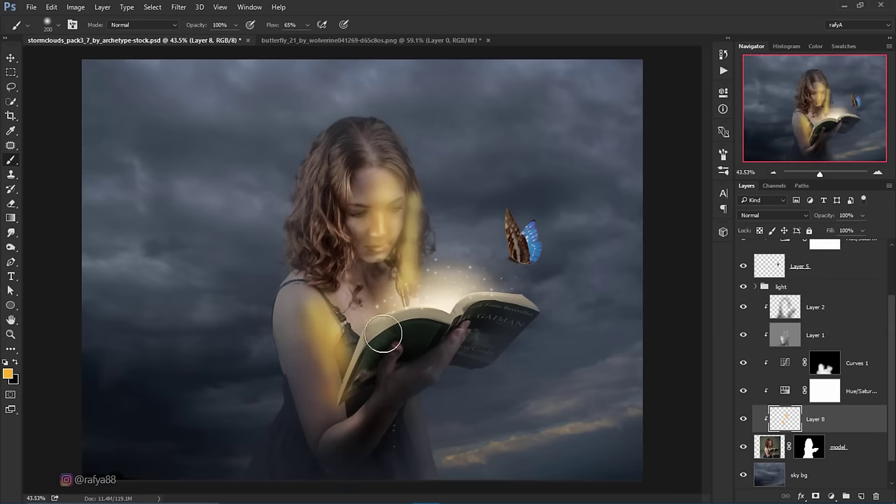
pyautogui.scroll(1, 387, 336)
pyautogui.moveTo(394, 307)
pyautogui.mouseDown()
pyautogui.moveTo(488, 286)
pyautogui.moveTo(426, 304)
pyautogui.mouseUp()
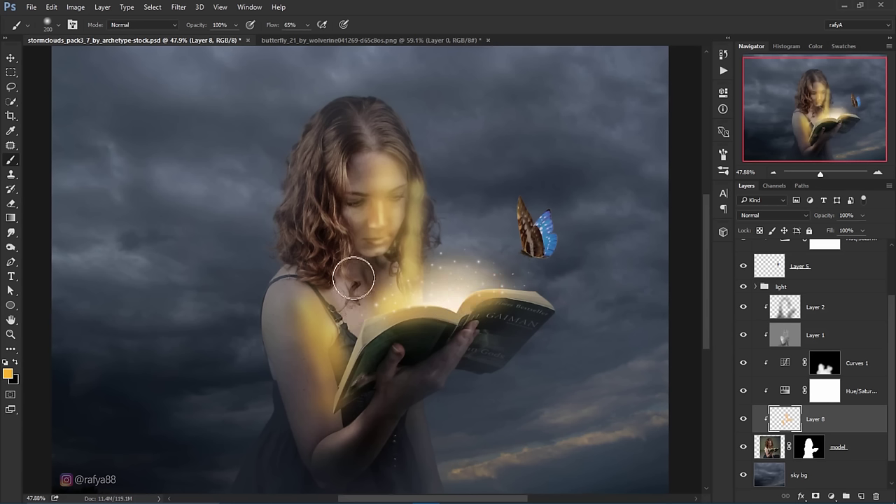
pyautogui.moveTo(341, 259); pyautogui.dragTo(344, 207)
pyautogui.scroll(1, 361, 265)
pyautogui.scroll(1, 361, 265)
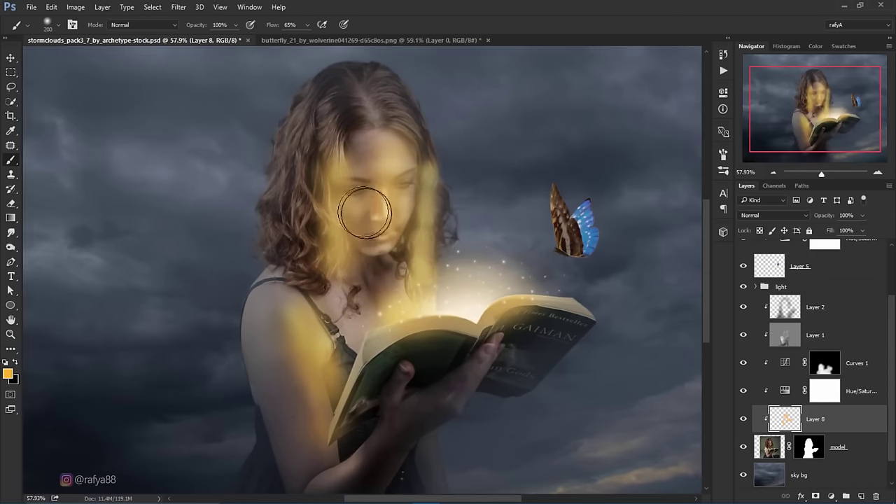
# - Set Layer 8 to Overlay blend mode at 49% opacity
pyautogui.click(760, 215)
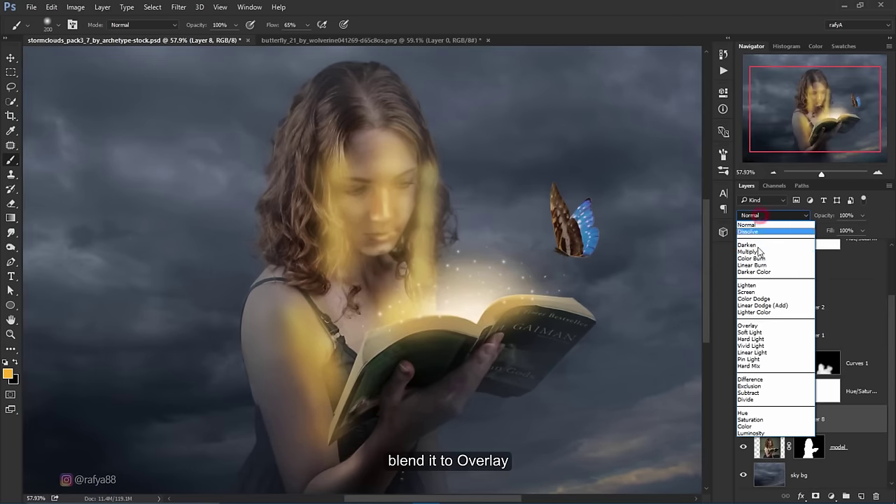
pyautogui.click(768, 326)
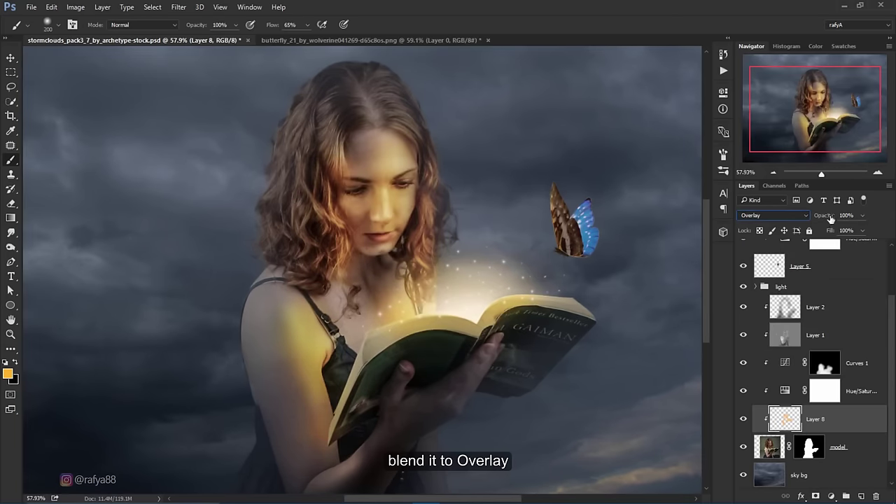
pyautogui.moveTo(830, 219); pyautogui.dragTo(809, 219)
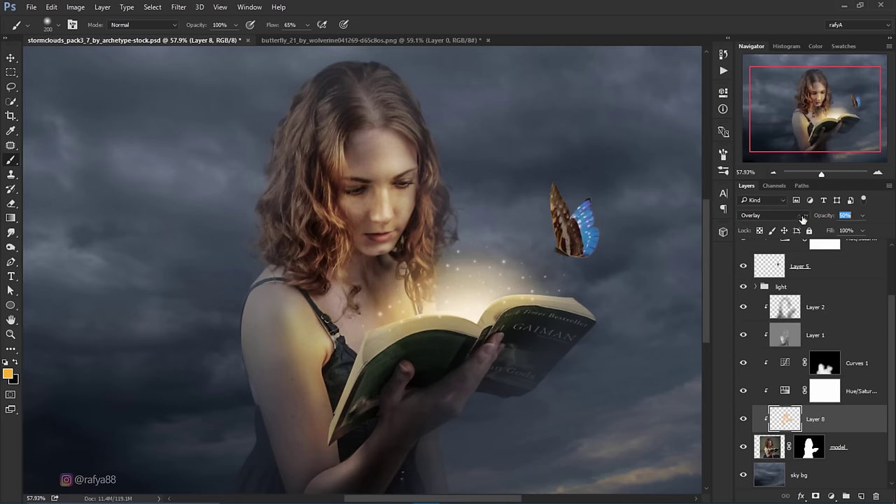
# - Dab orange glow over the neck and chest, then tint the lips with a smaller brush
pyautogui.click(356, 326)
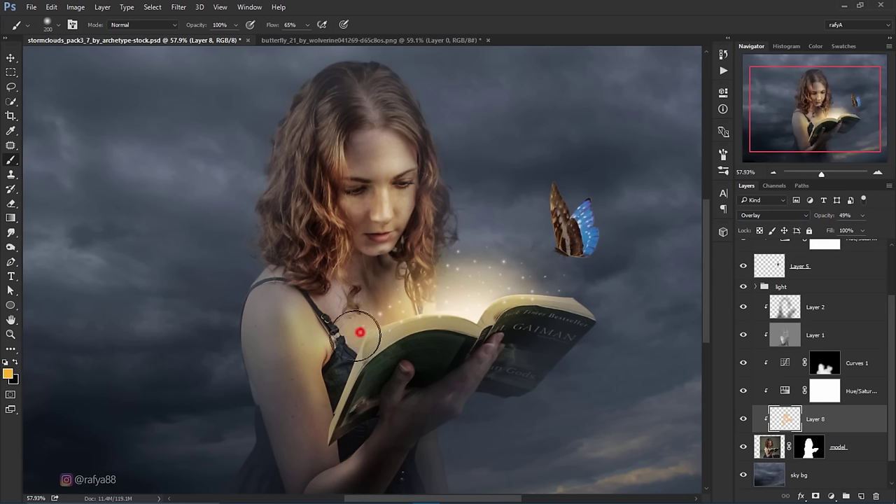
pyautogui.click(331, 295)
pyautogui.click(356, 300)
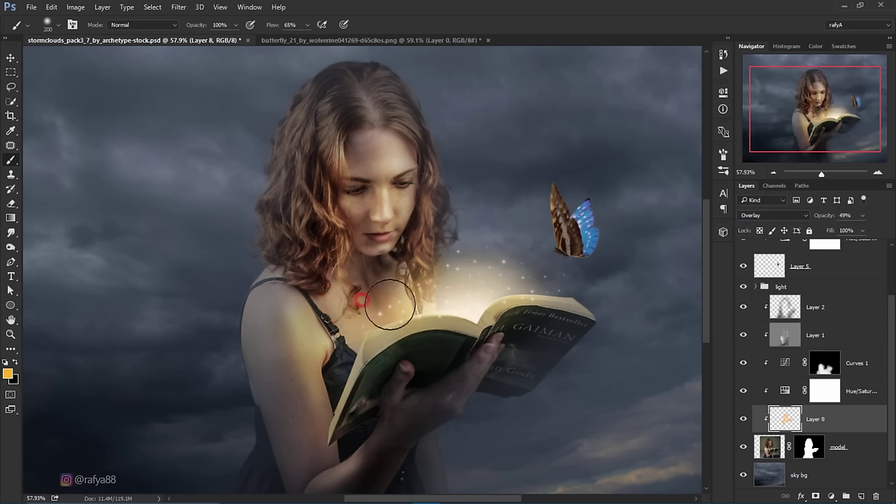
pyautogui.click(392, 296)
pyautogui.press('[')
pyautogui.press('[')
pyautogui.press('[')
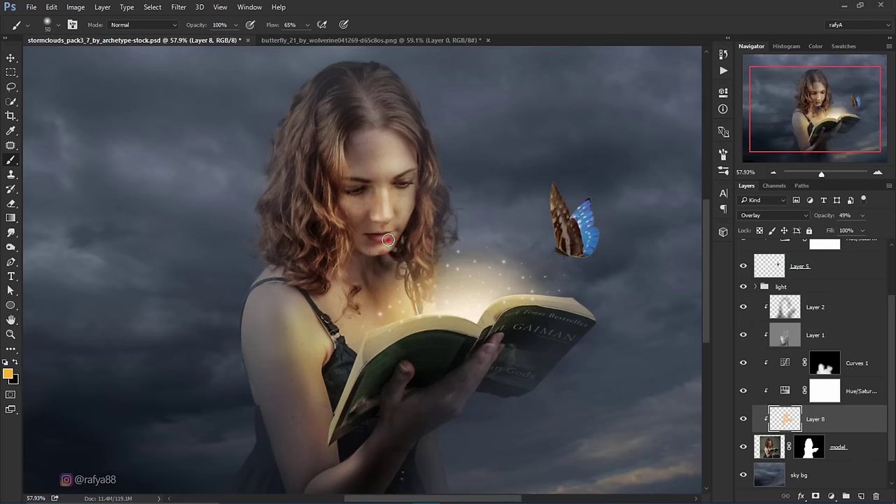
pyautogui.click(387, 240)
pyautogui.scroll(-2, 403, 231)
pyautogui.scroll(-4, 420, 225)
pyautogui.scroll(2, 472, 266)
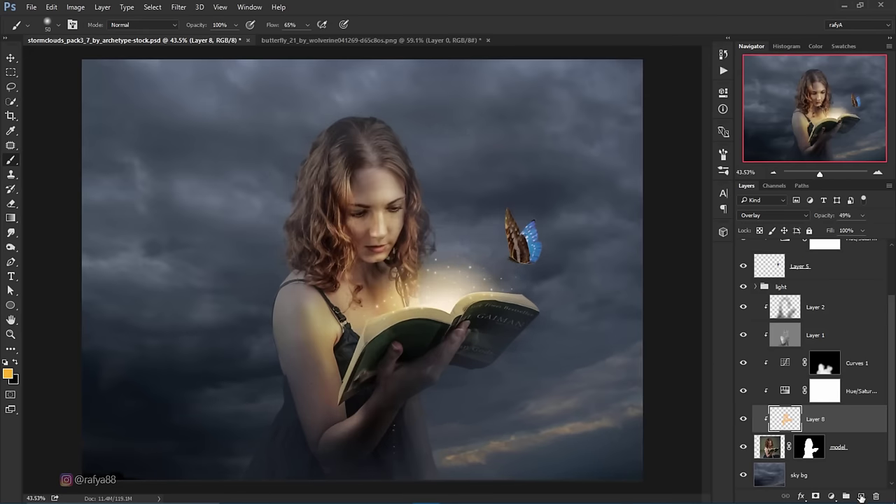
# - Paint orange along the upper arm on a new Layer 9 blended as Color Dodge
pyautogui.click(861, 497)
pyautogui.scroll(2, 357, 303)
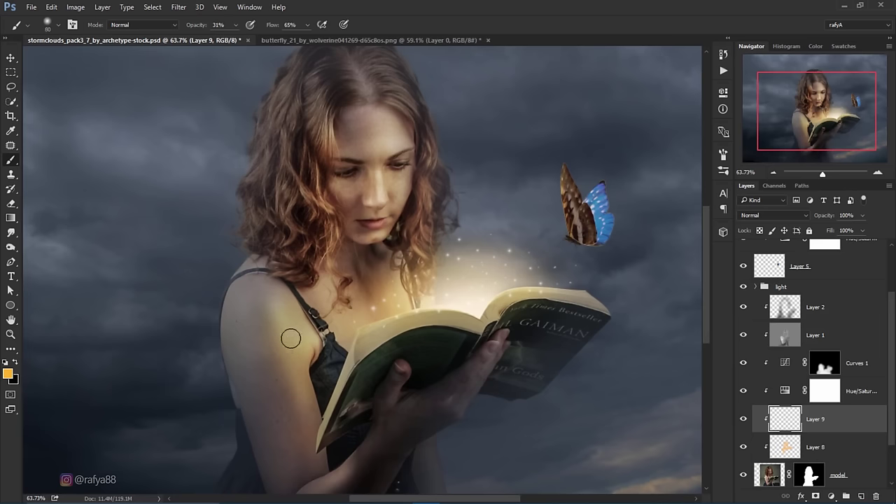
pyautogui.moveTo(288, 329); pyautogui.dragTo(298, 369)
pyautogui.click(765, 219)
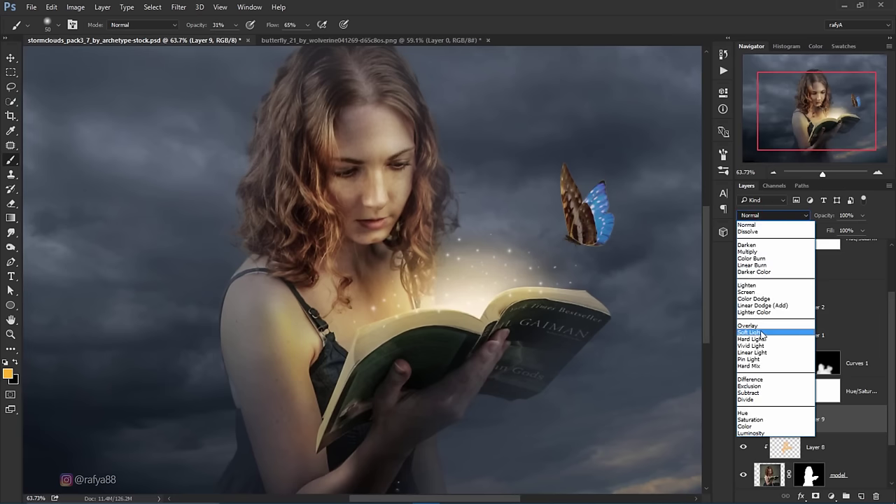
pyautogui.click(762, 301)
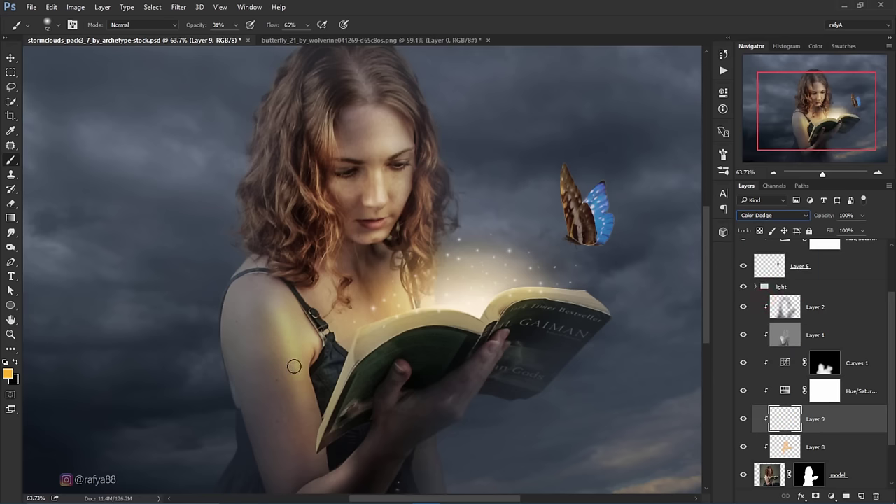
pyautogui.moveTo(295, 368)
pyautogui.mouseDown()
pyautogui.moveTo(305, 409)
pyautogui.moveTo(336, 462)
pyautogui.mouseUp()
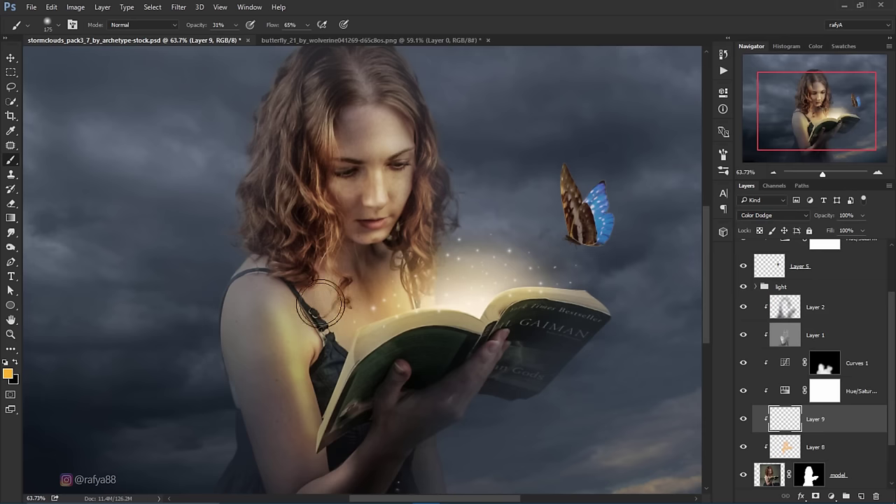
pyautogui.press(']')
pyautogui.press(']')
pyautogui.press(']')
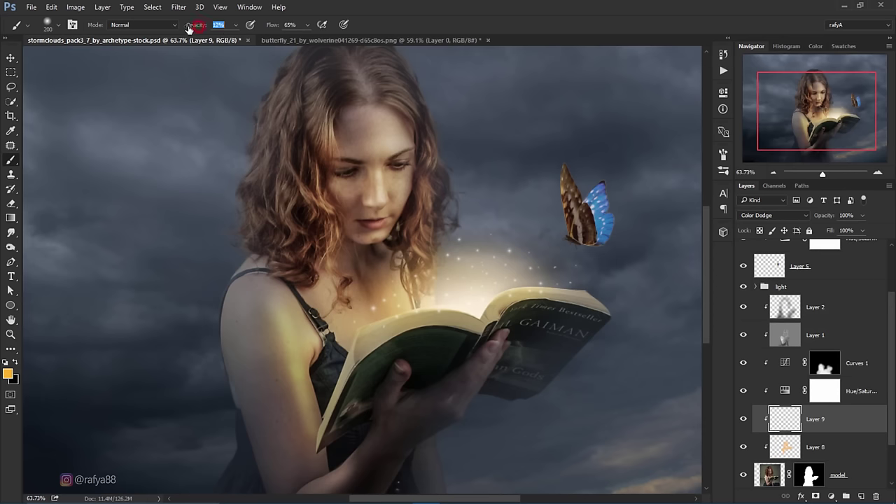
# - Paint faint light on the collarbone, the book's top edge, the forehead and down the nose
pyautogui.moveTo(329, 311); pyautogui.dragTo(337, 301)
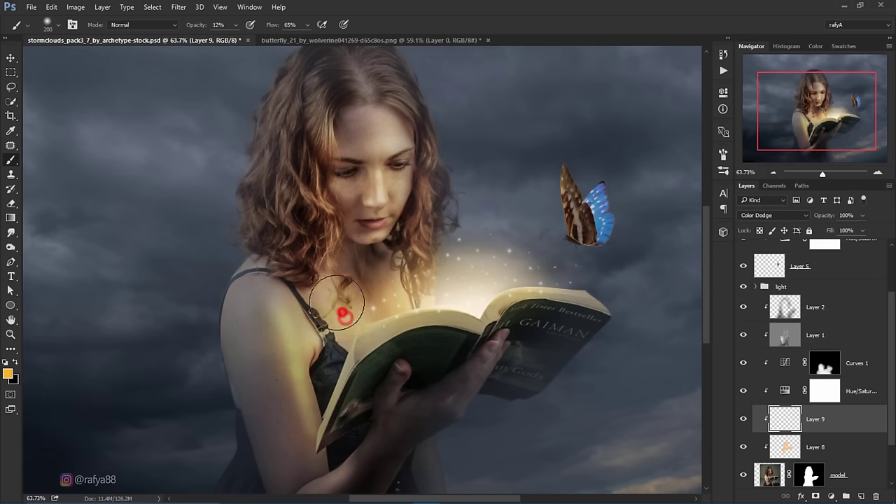
pyautogui.press('[')
pyautogui.press('[')
pyautogui.press('[')
pyautogui.keyDown('alt'); pyautogui.scroll(1, 388, 172); pyautogui.keyUp('alt')
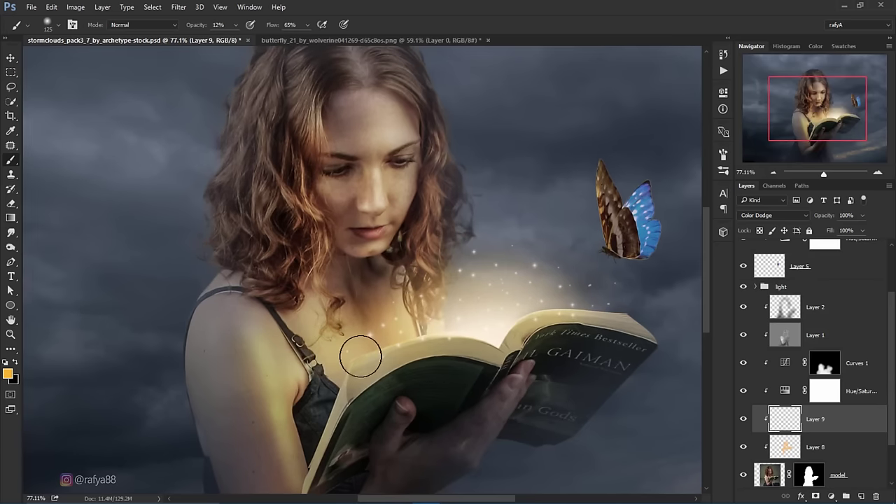
pyautogui.moveTo(360, 357); pyautogui.dragTo(568, 318)
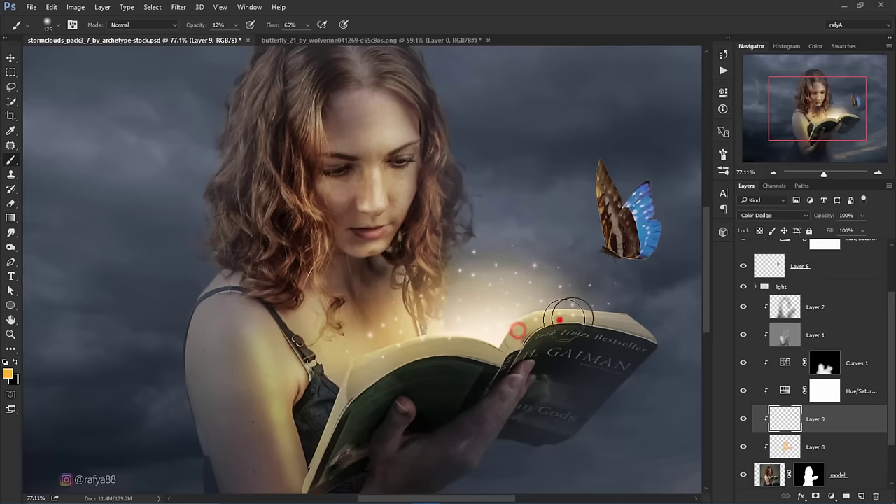
pyautogui.press('[')
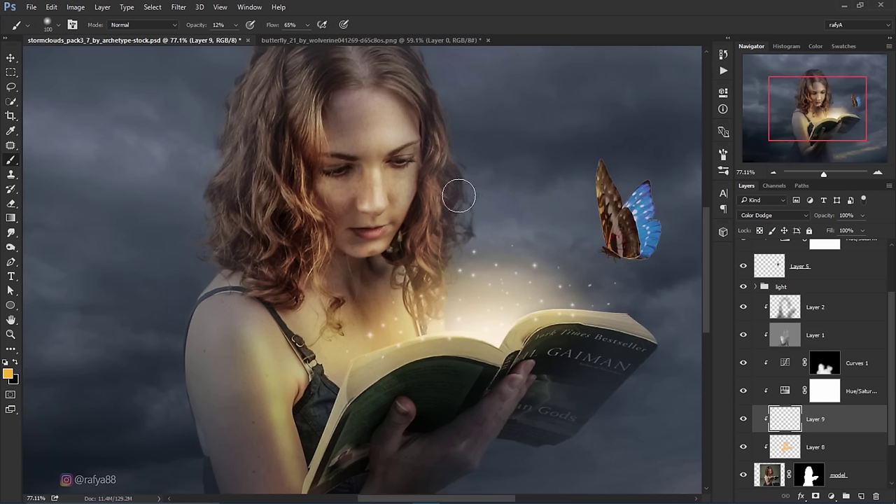
pyautogui.press('[')
pyautogui.press('[')
pyautogui.click(394, 126)
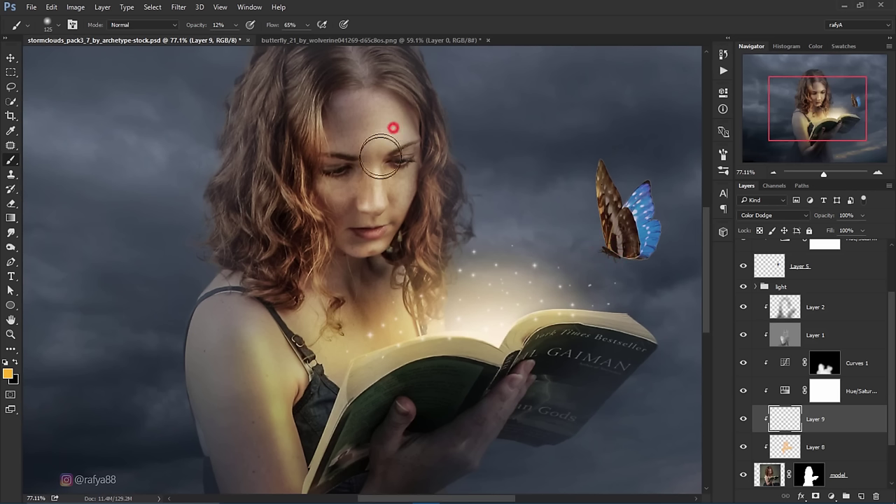
pyautogui.press('[')
pyautogui.moveTo(379, 177); pyautogui.dragTo(388, 241)
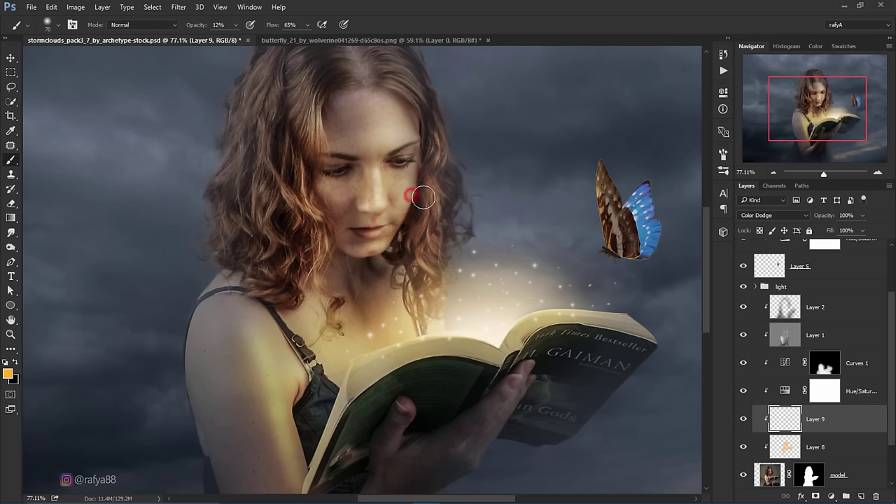
pyautogui.moveTo(389, 237); pyautogui.dragTo(395, 98)
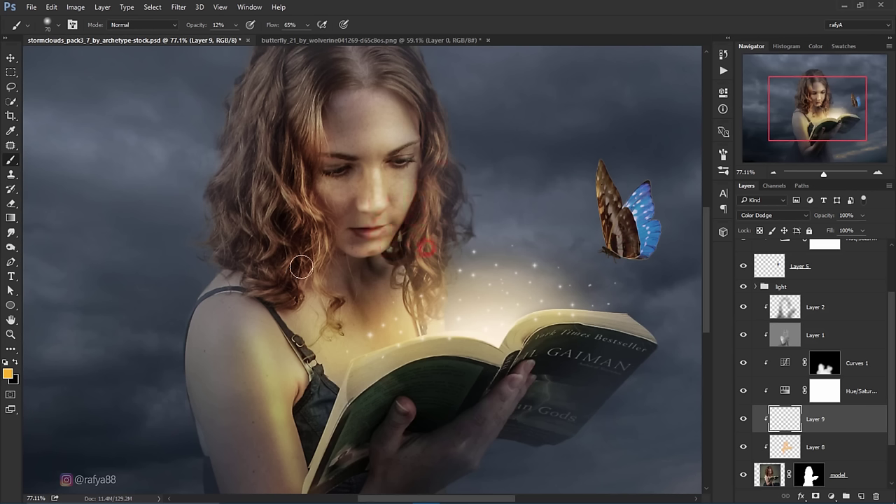
# - Add soft light over the left hair, forehead and lips, then compare with and without the glow
pyautogui.moveTo(316, 244)
pyautogui.mouseDown()
pyautogui.moveTo(279, 241)
pyautogui.moveTo(312, 294)
pyautogui.mouseUp()
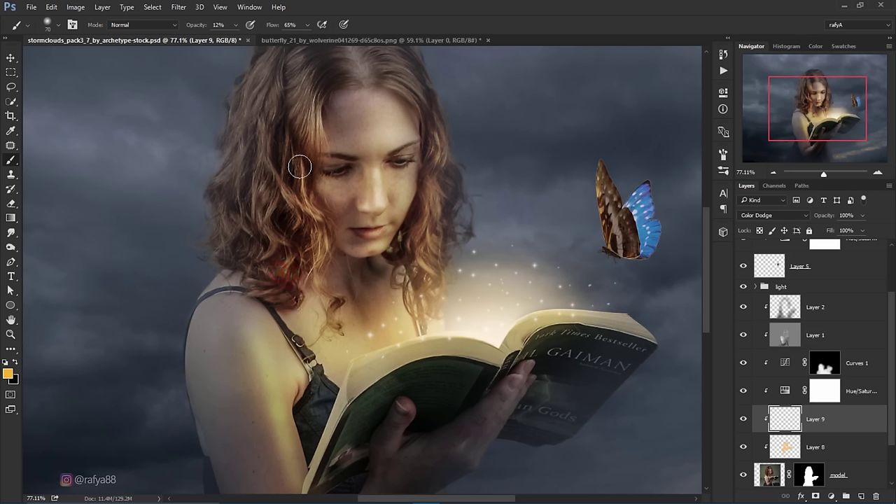
pyautogui.moveTo(299, 166); pyautogui.dragTo(290, 136)
pyautogui.press(']')
pyautogui.press(']')
pyautogui.press(']')
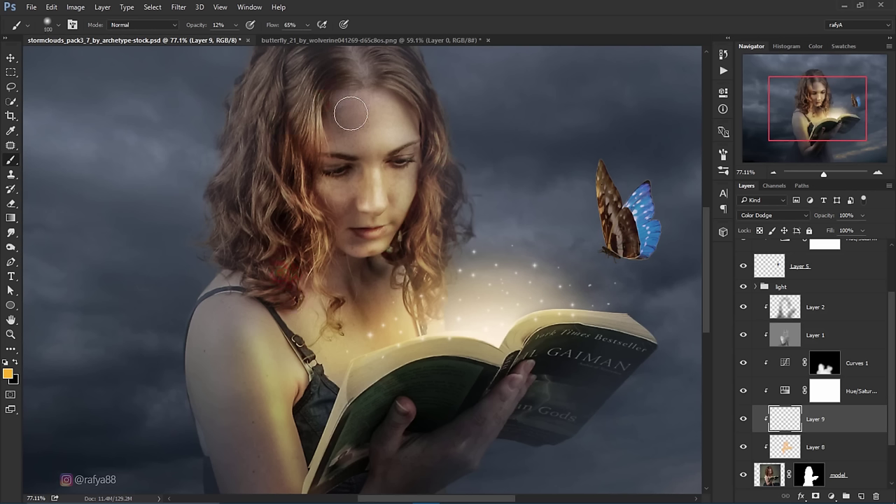
pyautogui.click(343, 124)
pyautogui.press('[')
pyautogui.press('[')
pyautogui.click(392, 139)
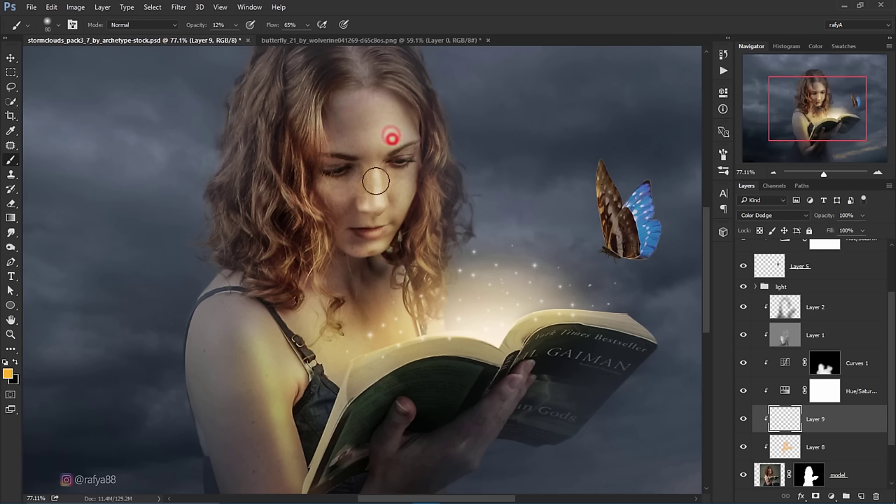
pyautogui.press('[')
pyautogui.press('[')
pyautogui.press('[')
pyautogui.moveTo(377, 233); pyautogui.dragTo(348, 266)
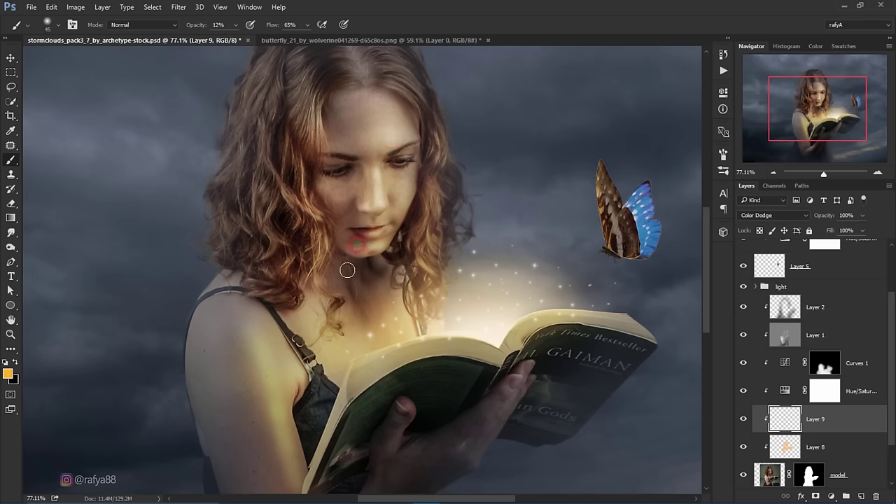
pyautogui.scroll(-4, 348, 266)
pyautogui.scroll(1, 431, 281)
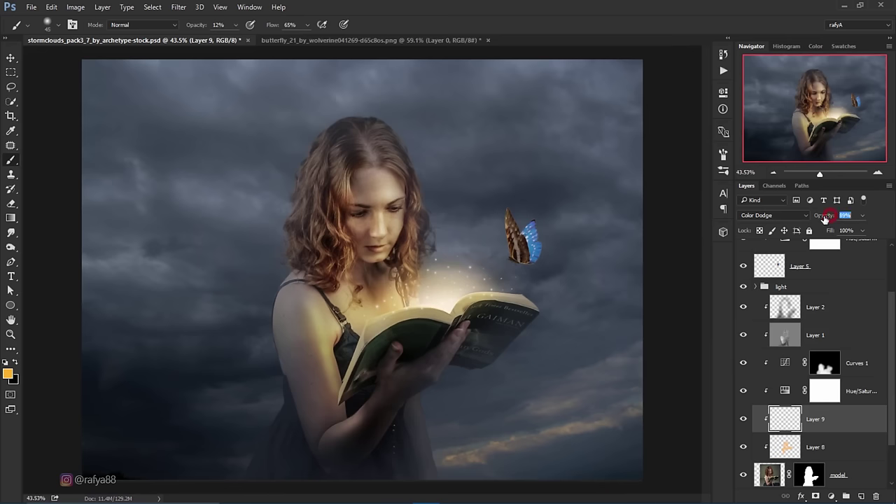
pyautogui.click(742, 419)
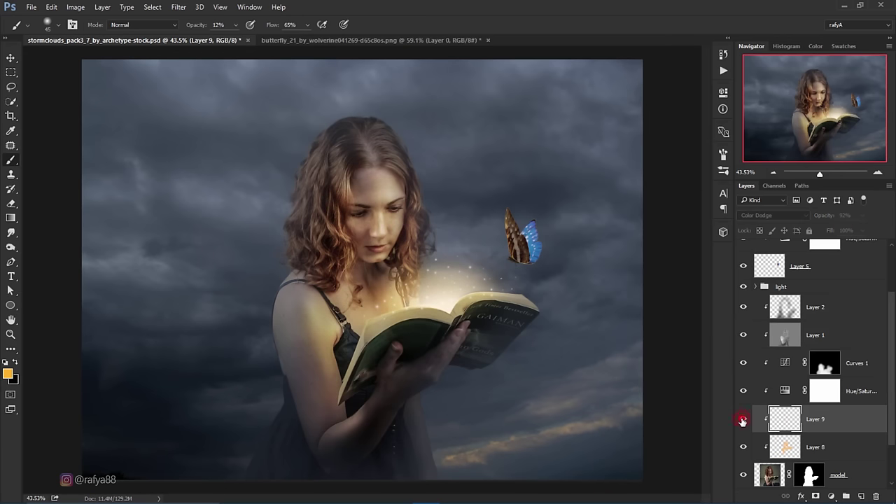
# - Erase the excess glow from the shoulder and arm with an enlarged Eraser
pyautogui.click(11, 203)
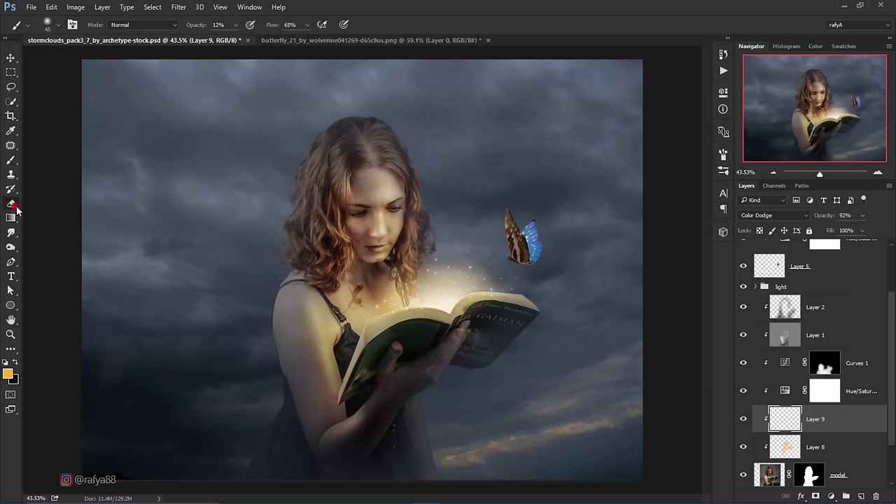
pyautogui.rightClick(259, 136)
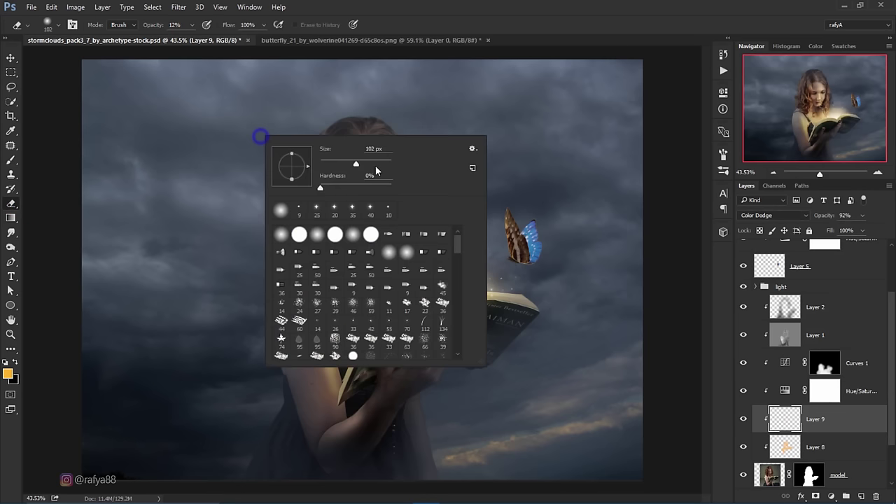
pyautogui.click(224, 224)
pyautogui.moveTo(316, 336); pyautogui.dragTo(349, 434)
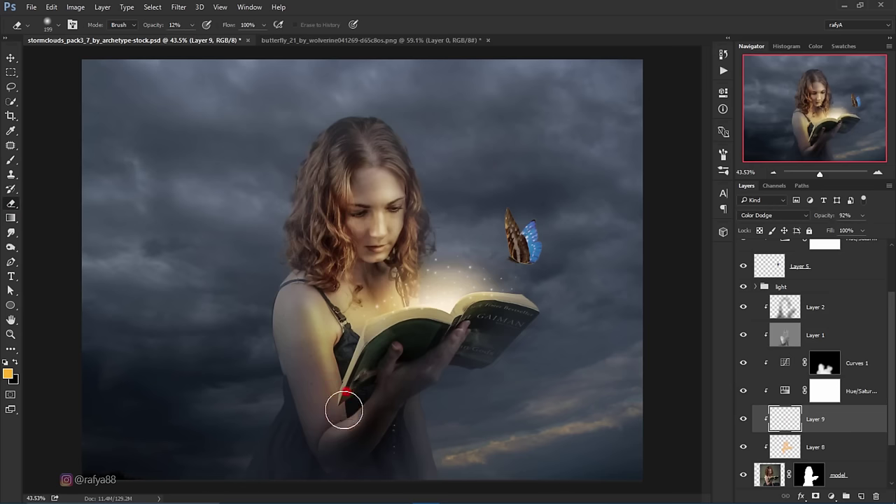
pyautogui.click(324, 364)
pyautogui.moveTo(302, 331); pyautogui.dragTo(313, 384)
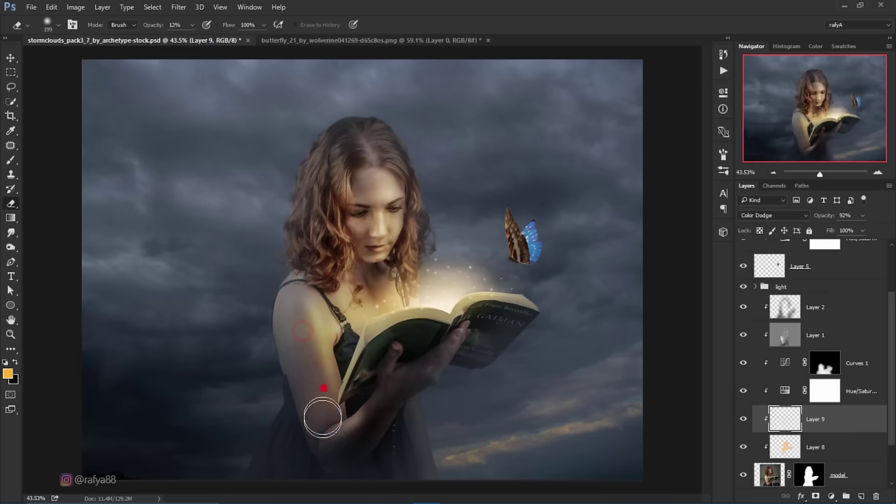
pyautogui.scroll(-3, 403, 268)
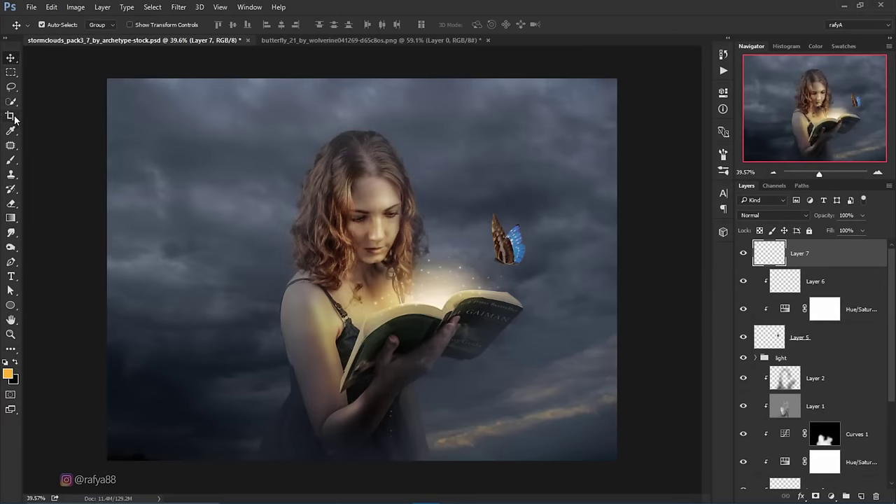
# - Crop the left edge of the canvas to a square and reselect Layer 7
pyautogui.click(14, 119)
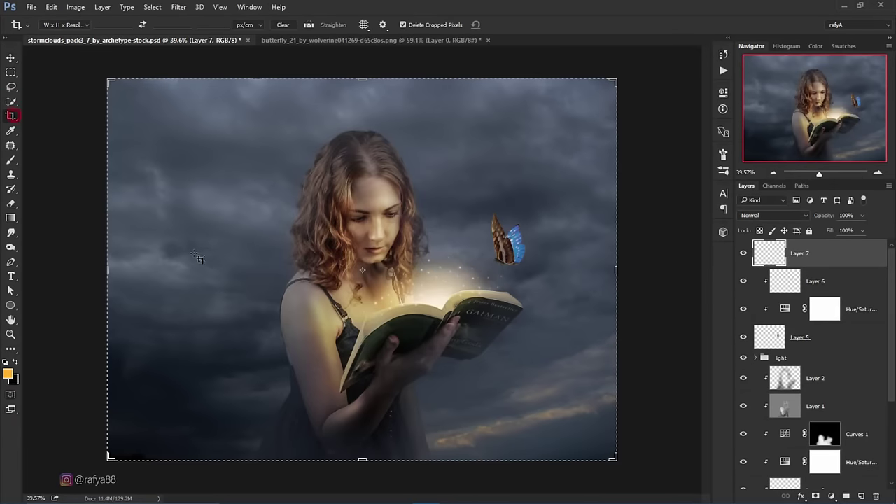
pyautogui.moveTo(123, 271); pyautogui.dragTo(143, 270)
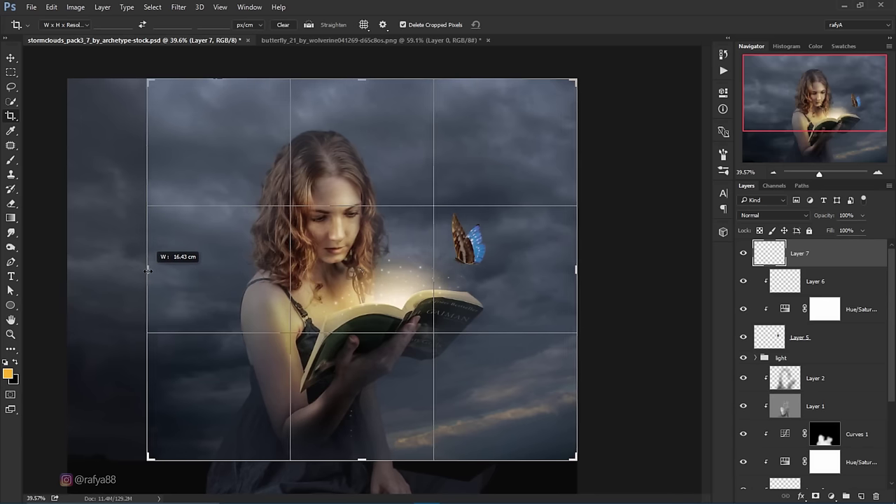
pyautogui.click(516, 26)
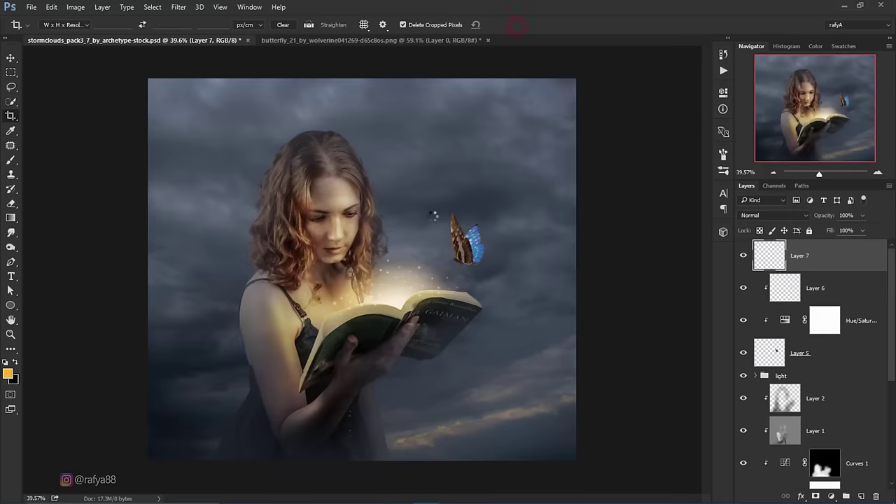
pyautogui.scroll(2, 448, 293)
pyautogui.scroll(-1, 448, 293)
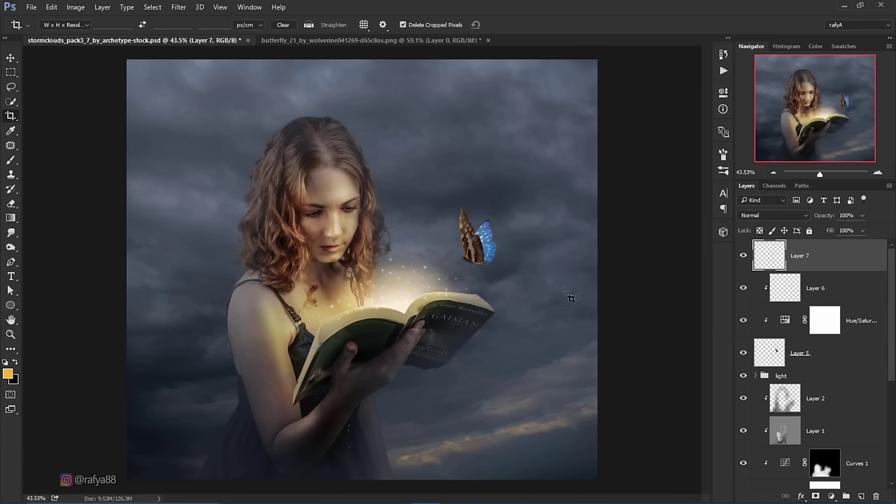
pyautogui.click(833, 264)
# - Merge all visible layers into Layer 10 and convert it to a smart object
pyautogui.hotkey('ctrl', 'shift', 'alt', 'e')
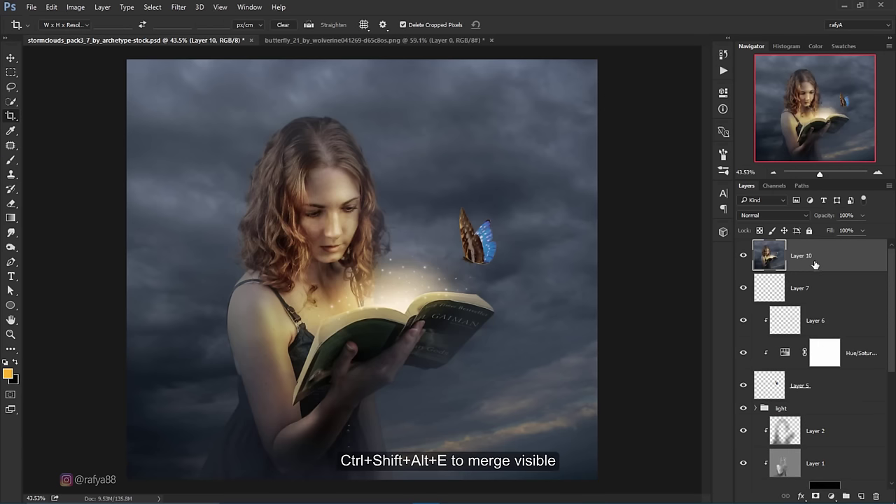
pyautogui.rightClick(814, 254)
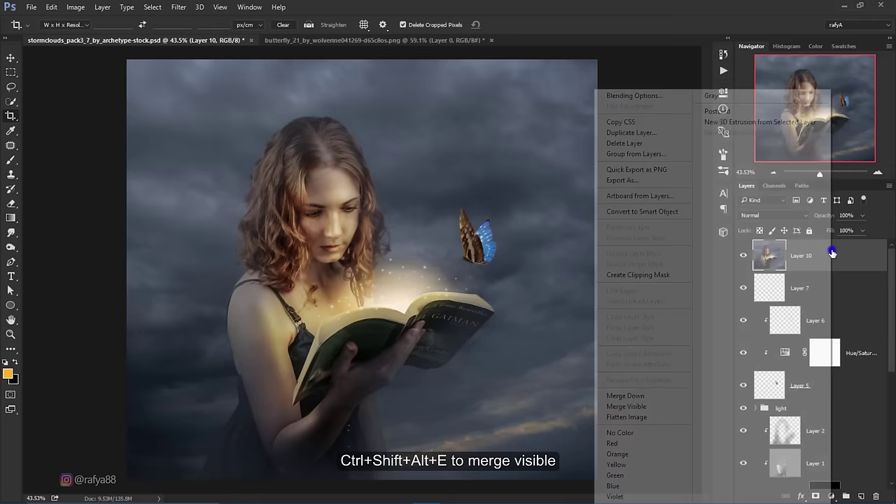
pyautogui.click(646, 213)
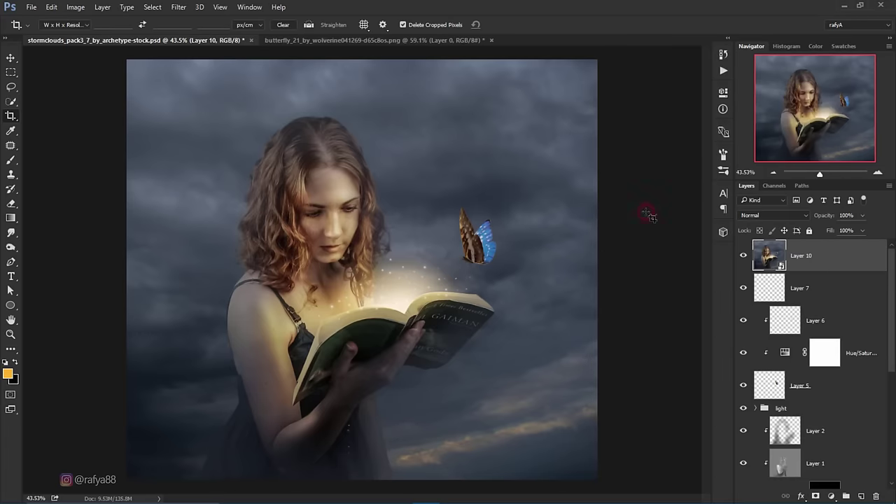
# - Apply Camera Raw with Temperature -9, Exposure -0.35, Highlights -17, Shadows +16, Clarity +5
pyautogui.click(178, 9)
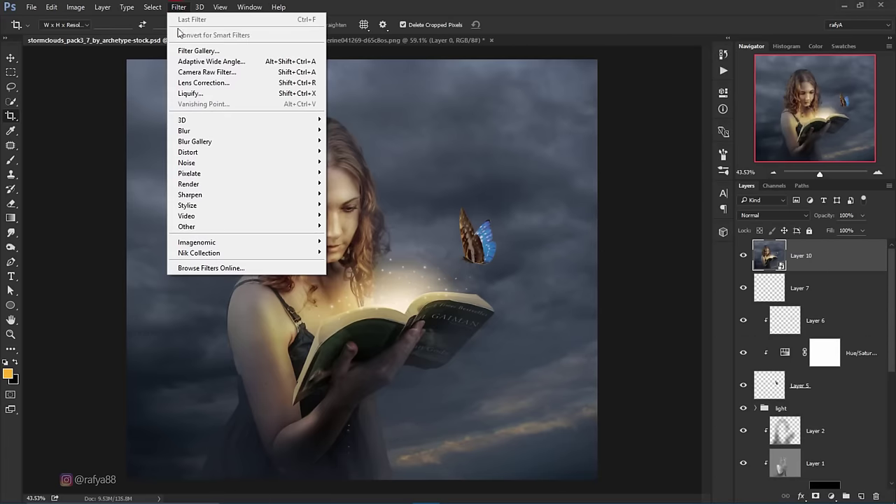
pyautogui.click(198, 72)
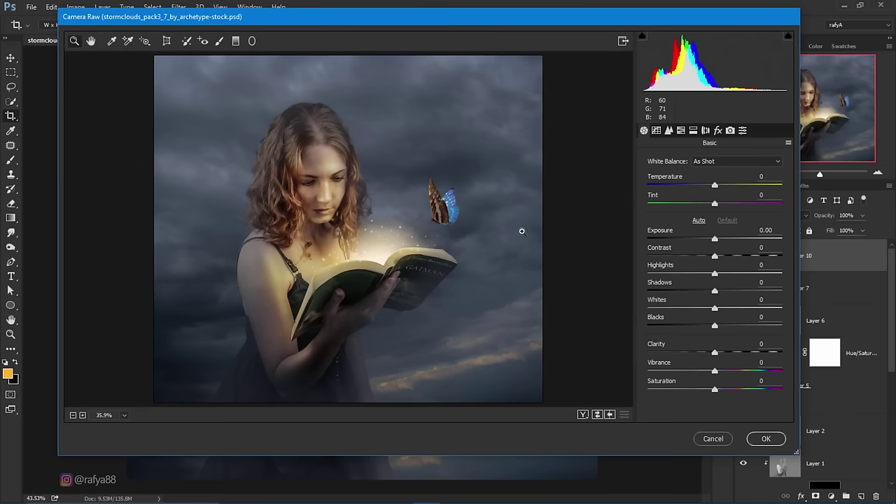
pyautogui.click(714, 186)
pyautogui.moveTo(713, 186); pyautogui.dragTo(709, 186)
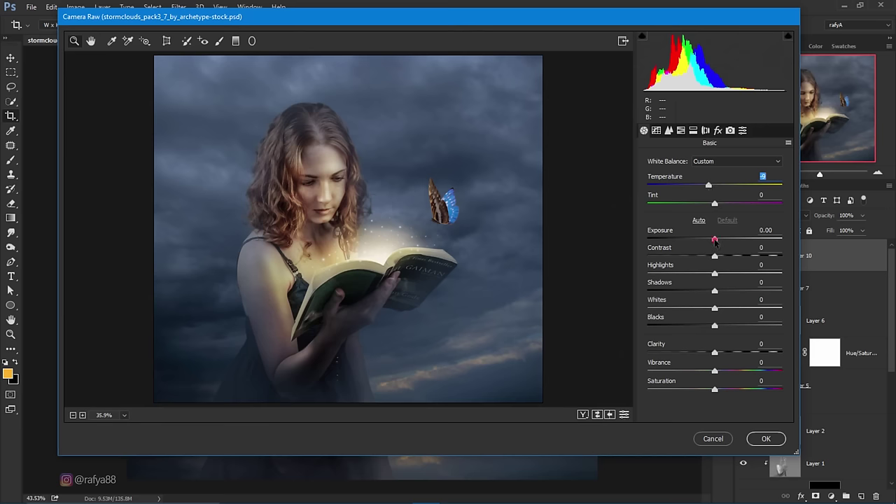
pyautogui.moveTo(715, 240); pyautogui.dragTo(718, 257)
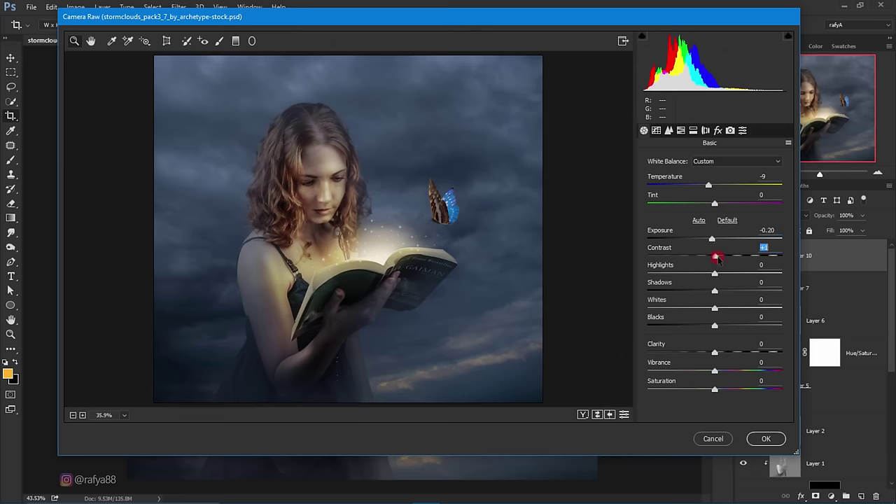
pyautogui.moveTo(715, 291)
pyautogui.mouseDown()
pyautogui.moveTo(725, 292)
pyautogui.moveTo(704, 277)
pyautogui.mouseUp()
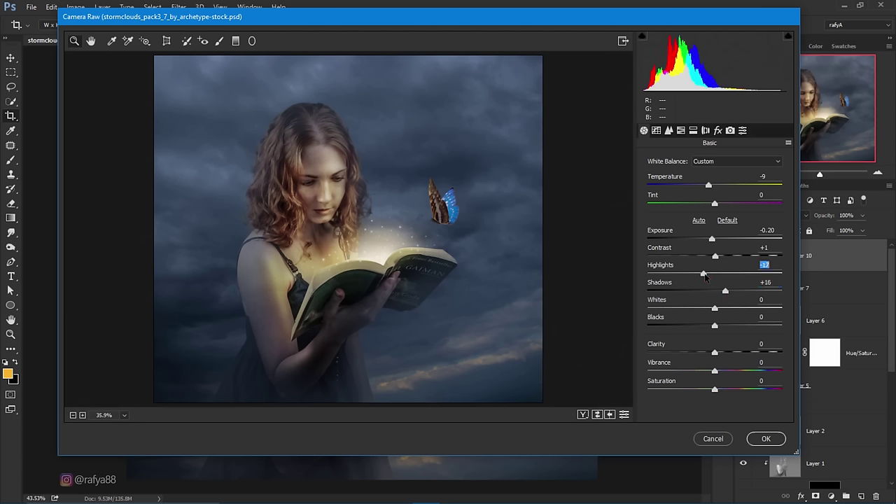
pyautogui.moveTo(714, 352)
pyautogui.mouseDown()
pyautogui.moveTo(728, 353)
pyautogui.moveTo(718, 354)
pyautogui.mouseUp()
pyautogui.moveTo(711, 239); pyautogui.dragTo(708, 240)
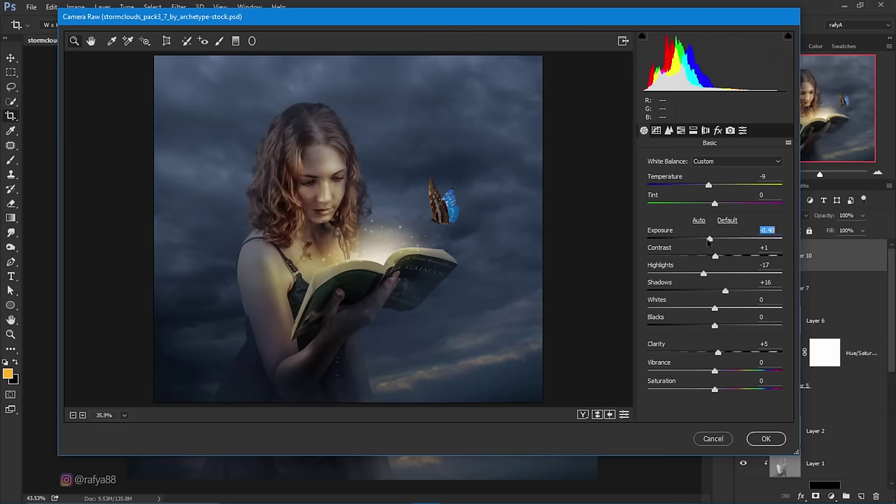
pyautogui.moveTo(708, 241); pyautogui.dragTo(709, 242)
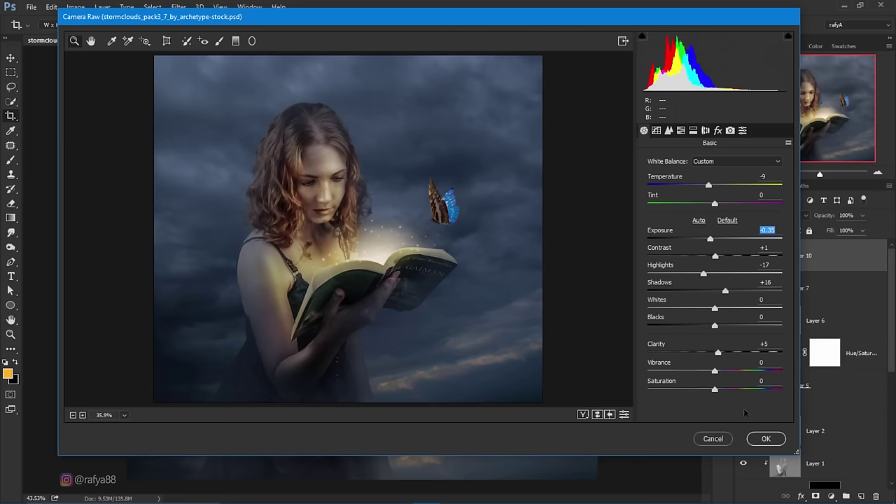
pyautogui.click(765, 438)
# - Add a dark navy-blue Solid Color fill layer
pyautogui.scroll(-2, 444, 254)
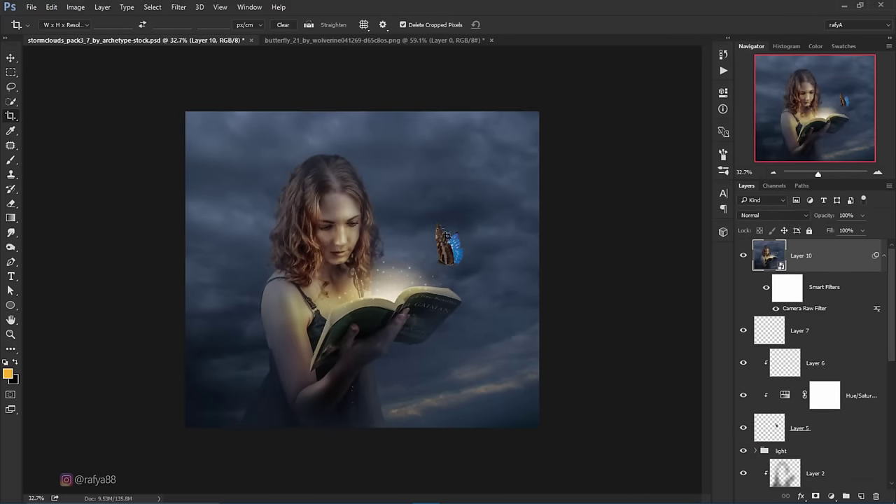
pyautogui.scroll(1, 446, 236)
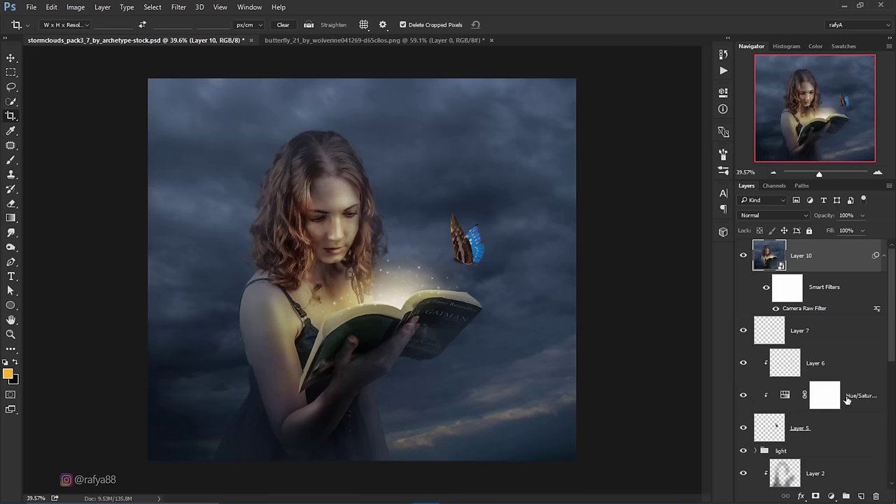
pyautogui.click(830, 496)
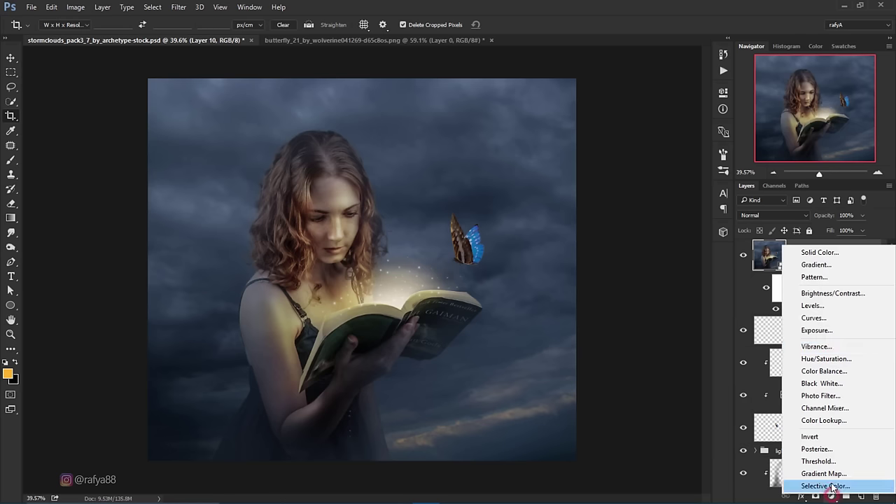
pyautogui.click(819, 252)
pyautogui.moveTo(604, 307); pyautogui.dragTo(543, 385)
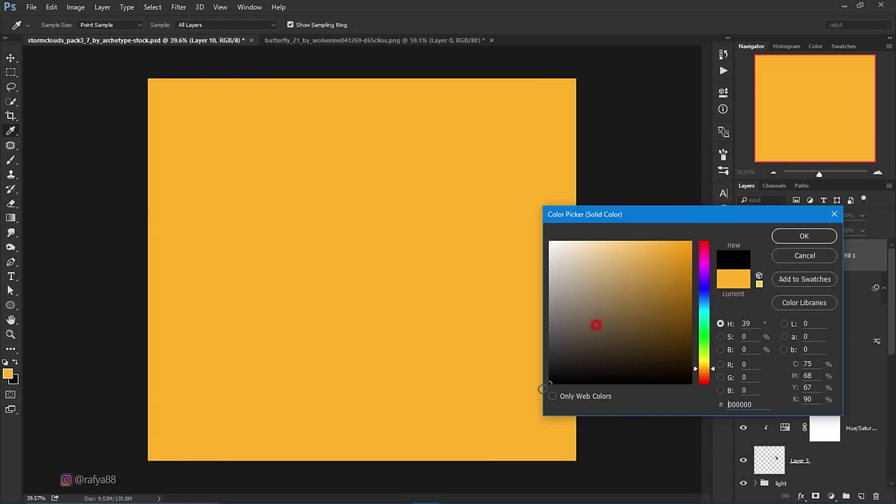
pyautogui.moveTo(703, 368); pyautogui.dragTo(704, 299)
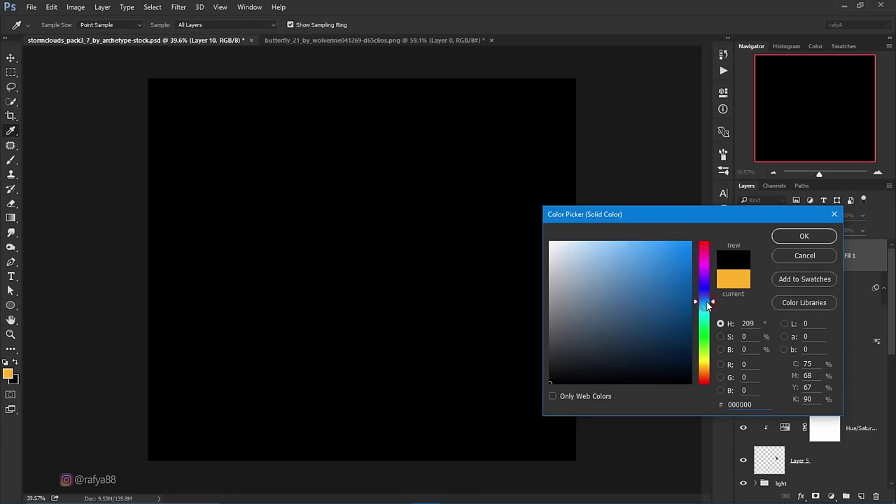
pyautogui.moveTo(631, 348); pyautogui.dragTo(609, 356)
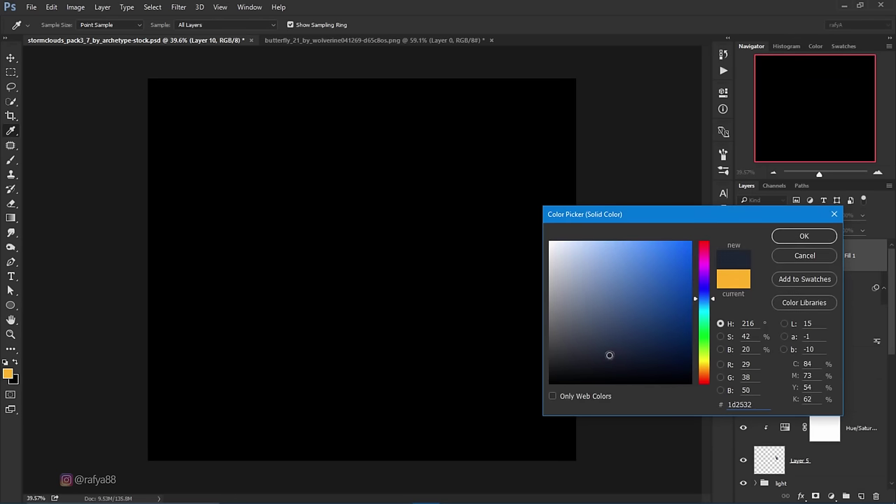
pyautogui.click(779, 240)
# - Mask the fill with a radial gradient from the book outward and lower its opacity
pyautogui.click(806, 255)
pyautogui.press('d')
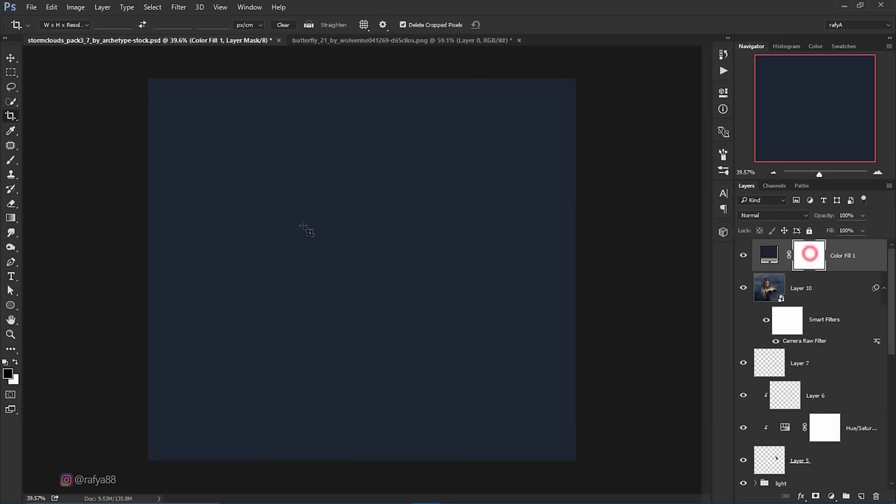
pyautogui.click(11, 217)
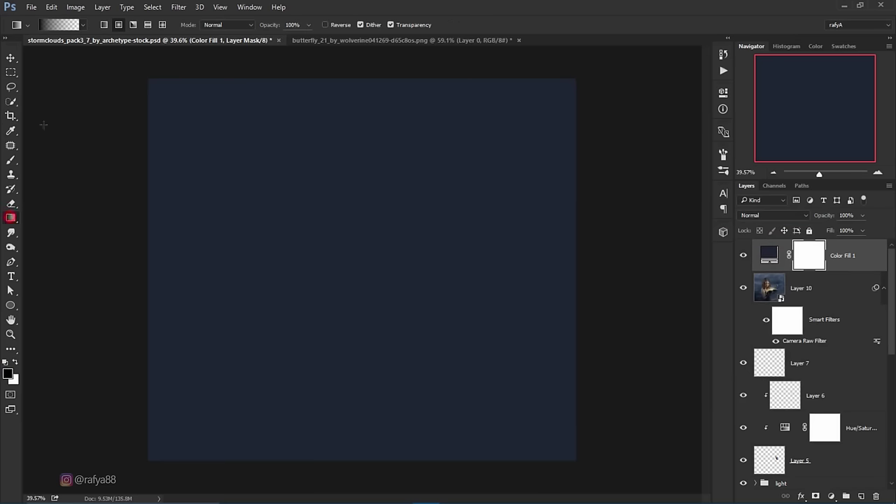
pyautogui.click(119, 25)
pyautogui.click(15, 362)
pyautogui.click(15, 361)
pyautogui.moveTo(380, 256); pyautogui.dragTo(304, 443)
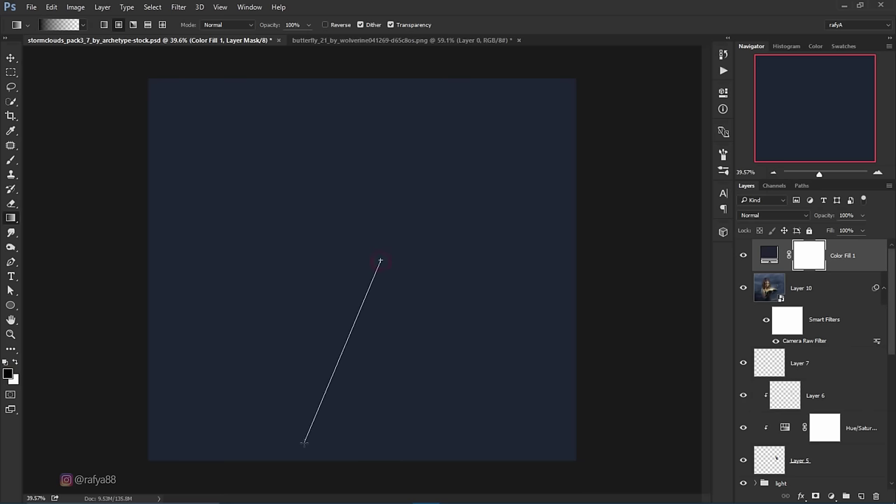
pyautogui.moveTo(378, 288); pyautogui.dragTo(212, 439)
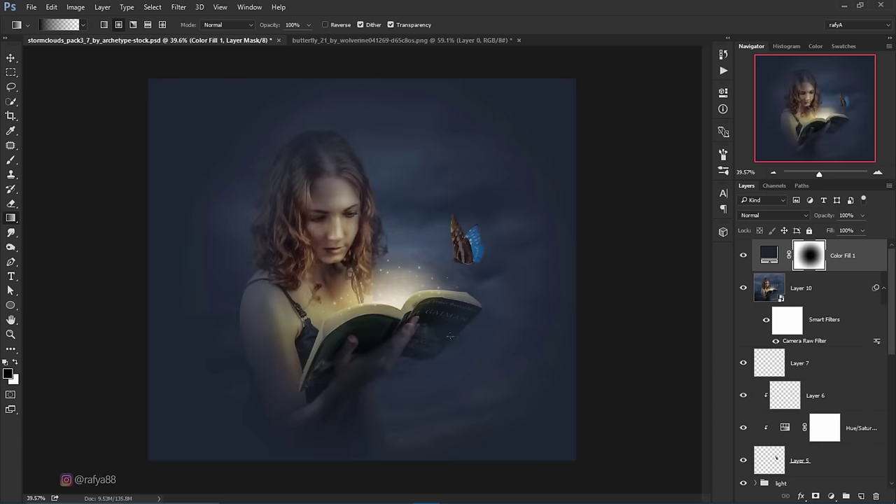
pyautogui.moveTo(830, 221); pyautogui.dragTo(806, 222)
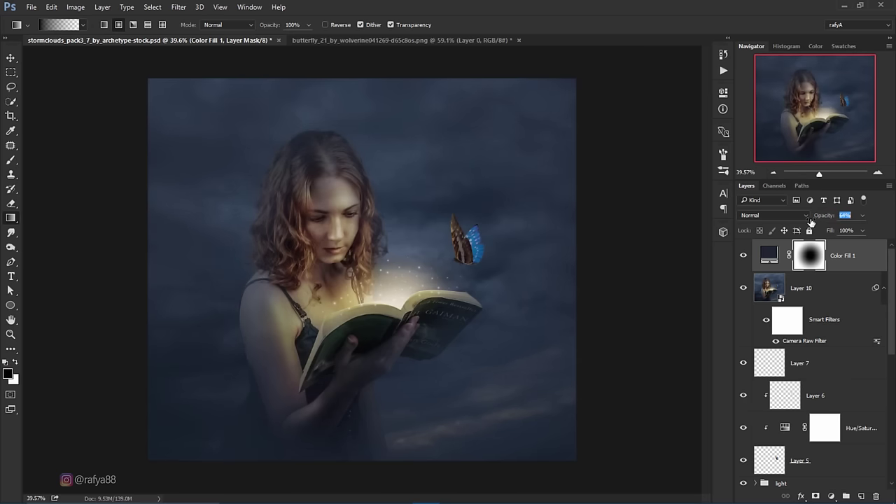
# - Add a Color Balance adjustment layer above the blue fill and shift midtones toward cyan and blue
pyautogui.click(768, 255)
pyautogui.click(830, 496)
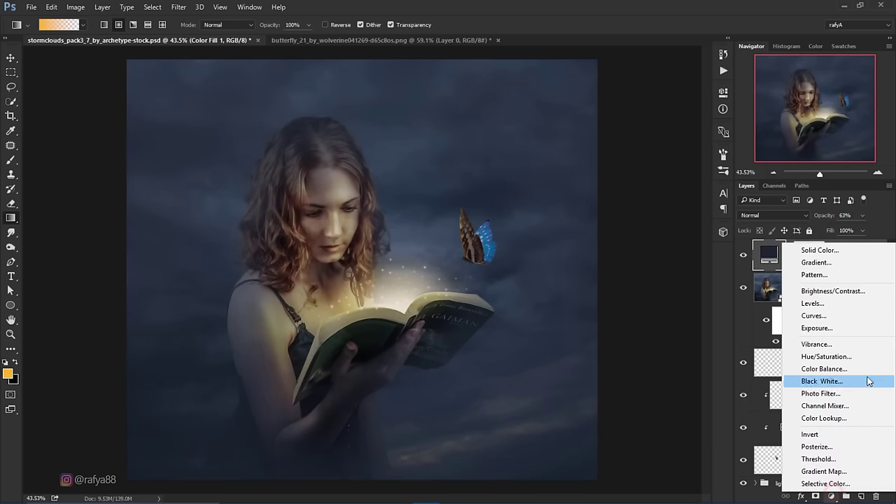
pyautogui.click(823, 369)
pyautogui.moveTo(612, 142); pyautogui.dragTo(607, 146)
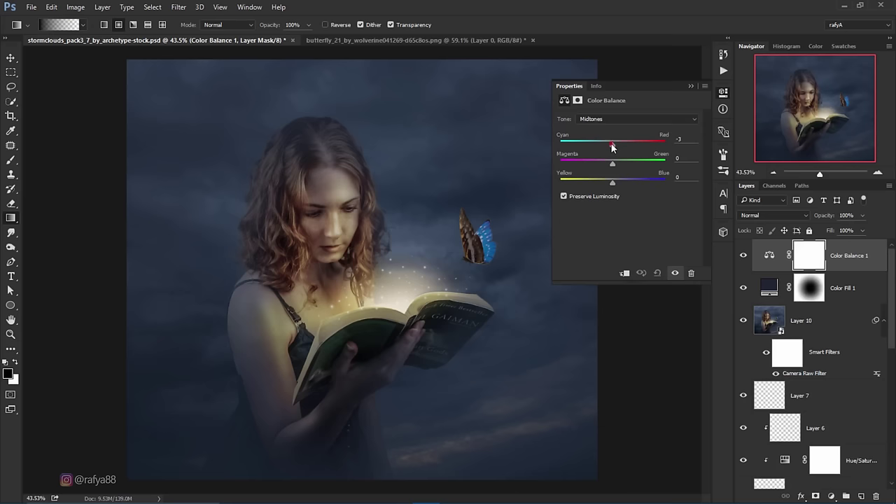
pyautogui.moveTo(612, 181); pyautogui.dragTo(617, 180)
# - Warm the Color Balance highlights to +19 red and -16 blue
pyautogui.click(616, 119)
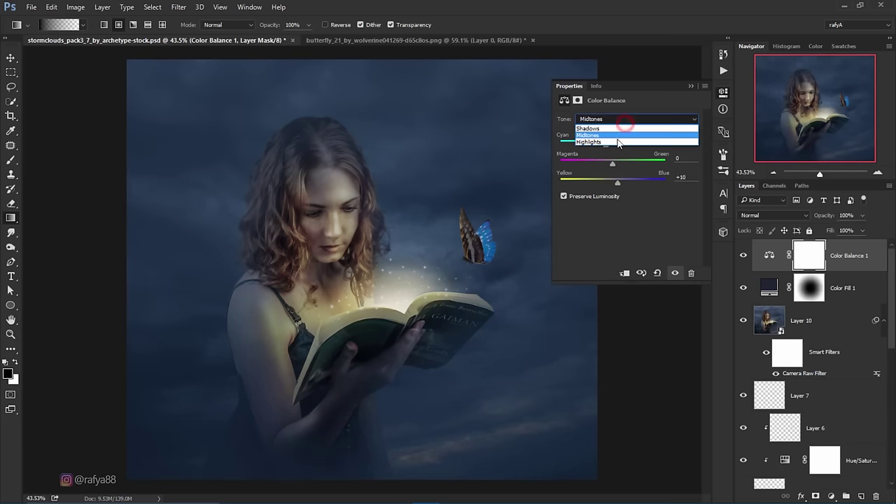
pyautogui.click(616, 140)
pyautogui.moveTo(617, 145); pyautogui.dragTo(622, 144)
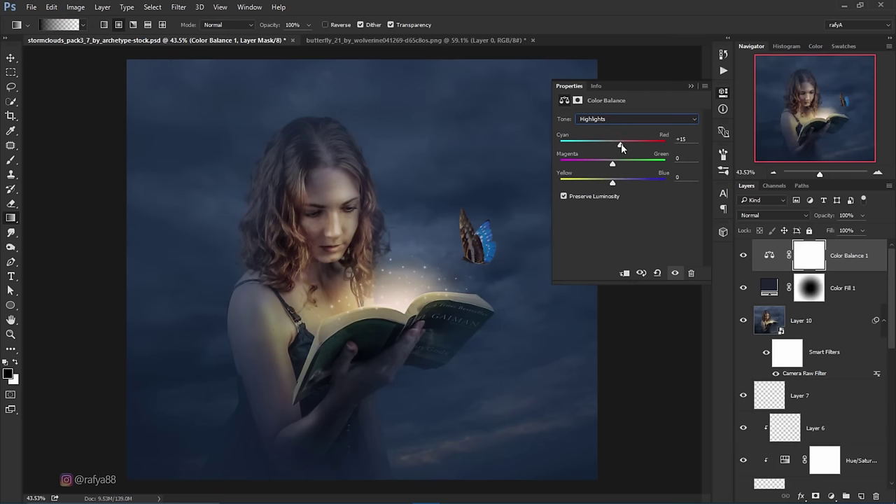
pyautogui.moveTo(613, 182); pyautogui.dragTo(604, 179)
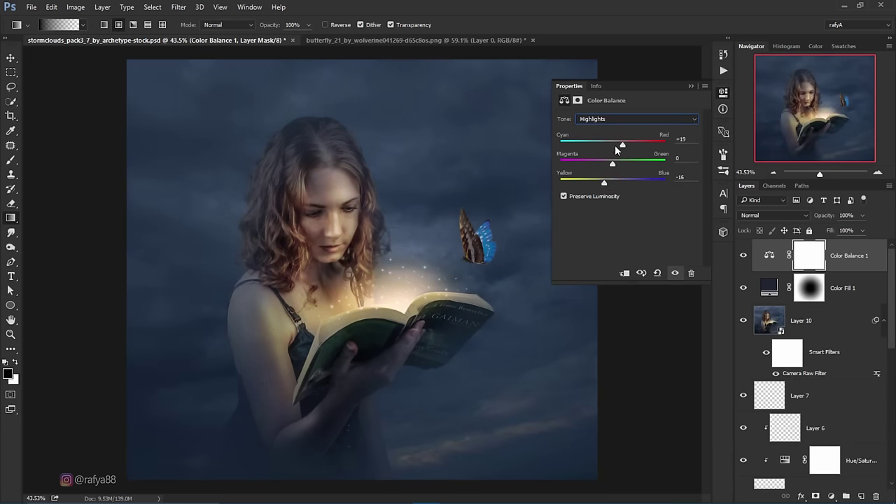
# - Set the shadows to -2 red and +3 blue, then toggle the layer's visibility to compare
pyautogui.click(616, 119)
pyautogui.moveTo(613, 180); pyautogui.dragTo(615, 181)
pyautogui.moveTo(610, 148); pyautogui.dragTo(608, 146)
pyautogui.click(690, 87)
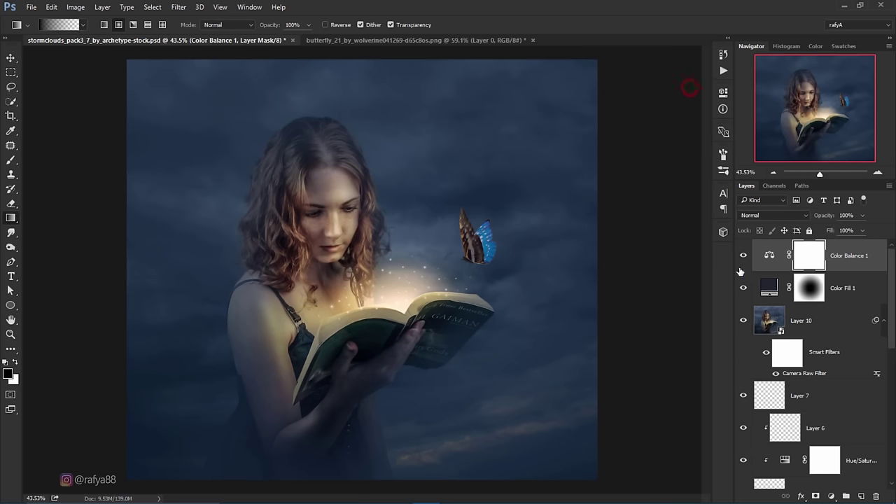
pyautogui.click(742, 258)
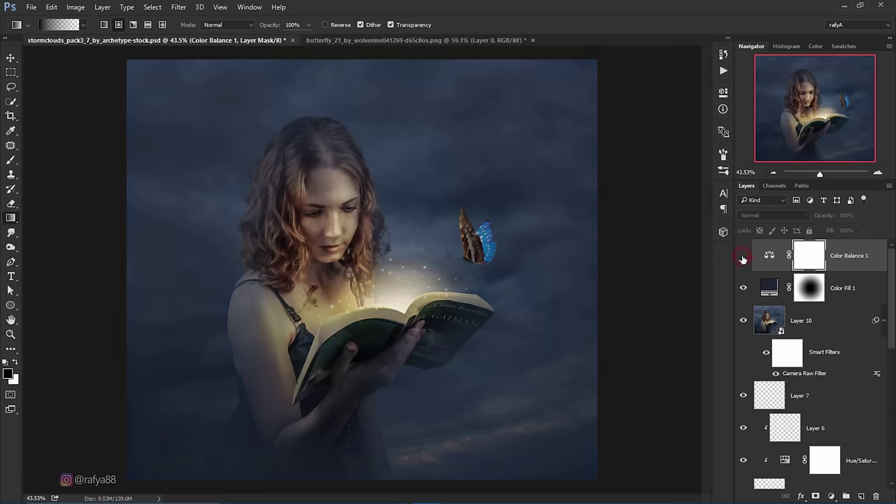
pyautogui.click(742, 259)
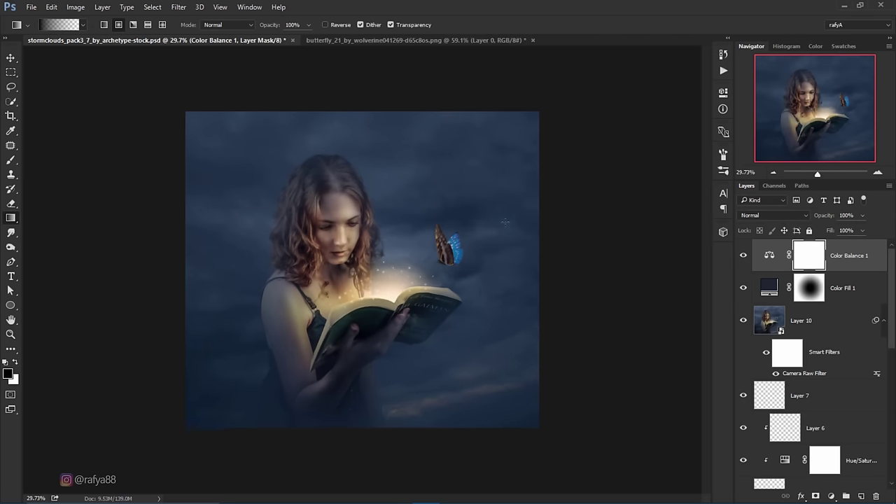